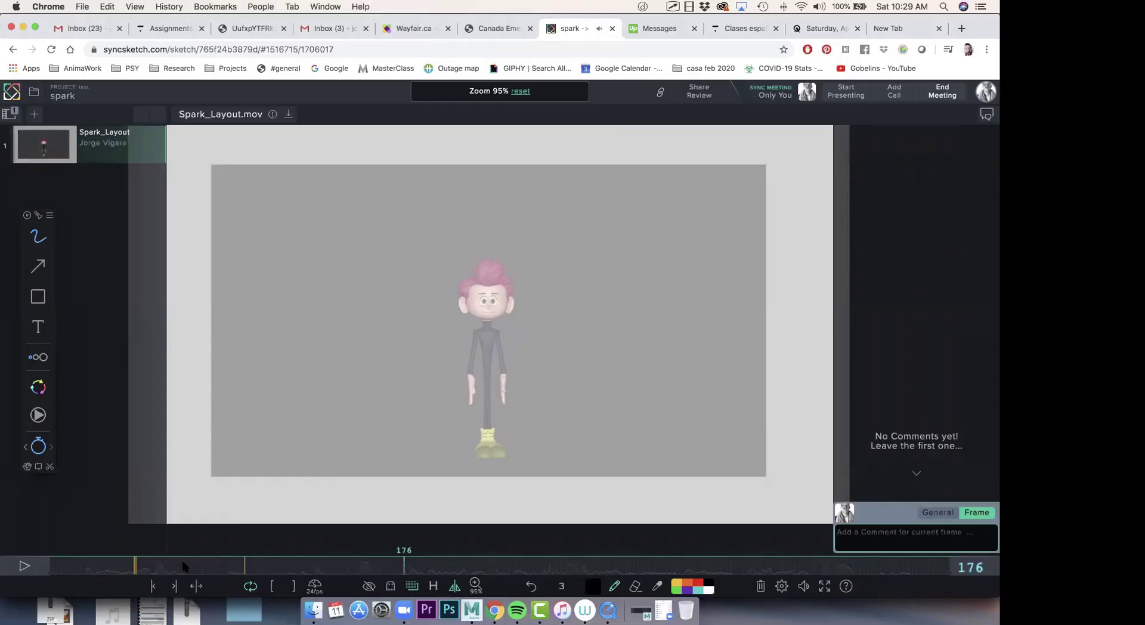
On frame 87, sketch a blocky head beside the character, with raised hands and bent forearms on both sides
drag(234, 570, 224, 570)
mouse_move(557, 306)
mouse_down()
mouse_move(577, 275)
mouse_move(611, 295)
mouse_move(554, 321)
mouse_move(584, 318)
mouse_up()
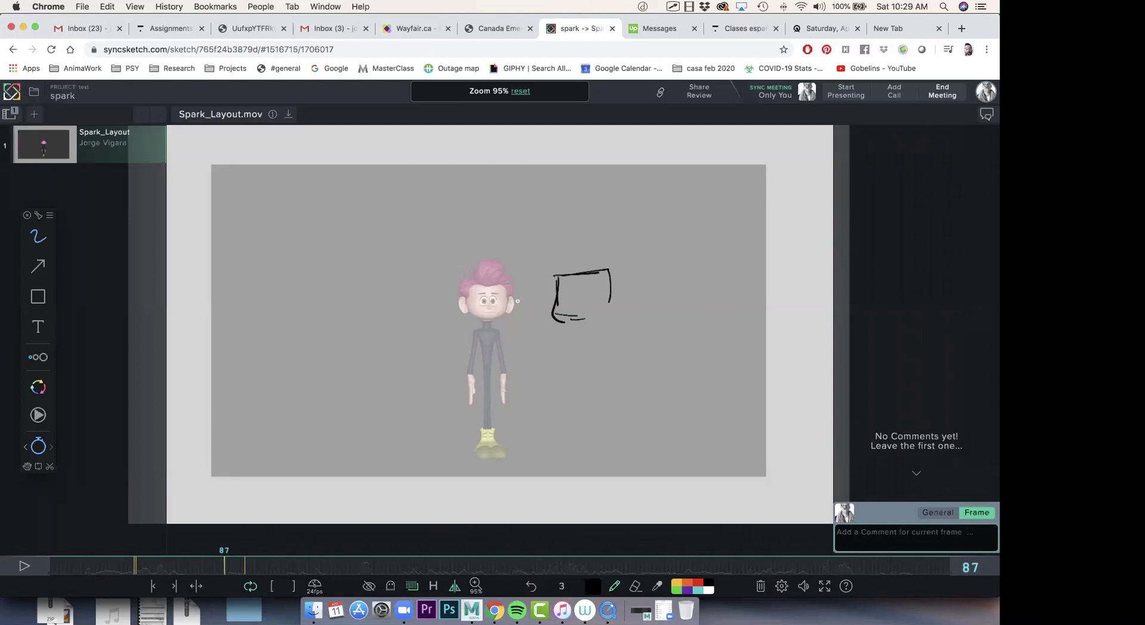
mouse_move(521, 306)
mouse_down()
mouse_move(530, 306)
mouse_move(514, 315)
mouse_move(512, 281)
mouse_move(506, 322)
mouse_move(544, 323)
mouse_move(519, 344)
mouse_move(537, 345)
mouse_move(534, 329)
mouse_move(504, 337)
mouse_up()
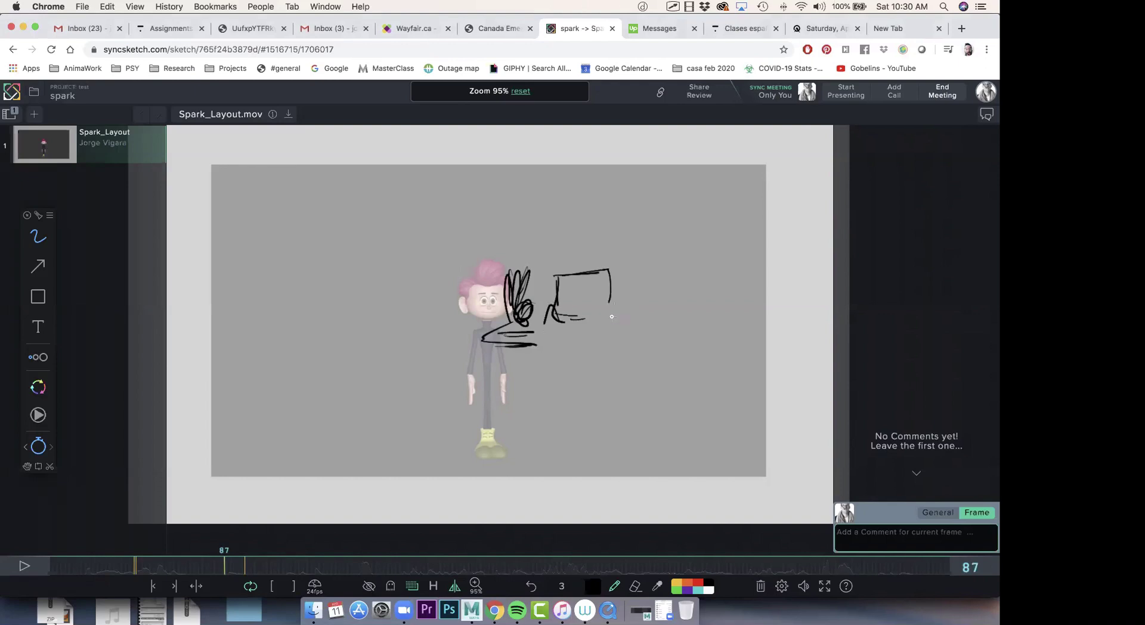
mouse_move(604, 322)
mouse_down()
mouse_move(644, 326)
mouse_move(621, 309)
mouse_move(633, 315)
mouse_move(664, 285)
mouse_move(638, 311)
mouse_move(678, 327)
mouse_move(621, 333)
mouse_up()
Draw the long tapering body below the blocky head, ending in two flat oval feet
mouse_move(551, 281)
mouse_down()
mouse_move(611, 278)
mouse_move(609, 308)
mouse_move(547, 315)
mouse_move(572, 325)
mouse_move(562, 322)
mouse_move(555, 388)
mouse_move(562, 462)
mouse_up()
scroll(577, 333, up, 4)
drag(597, 336, 586, 482)
drag(589, 459, 590, 357)
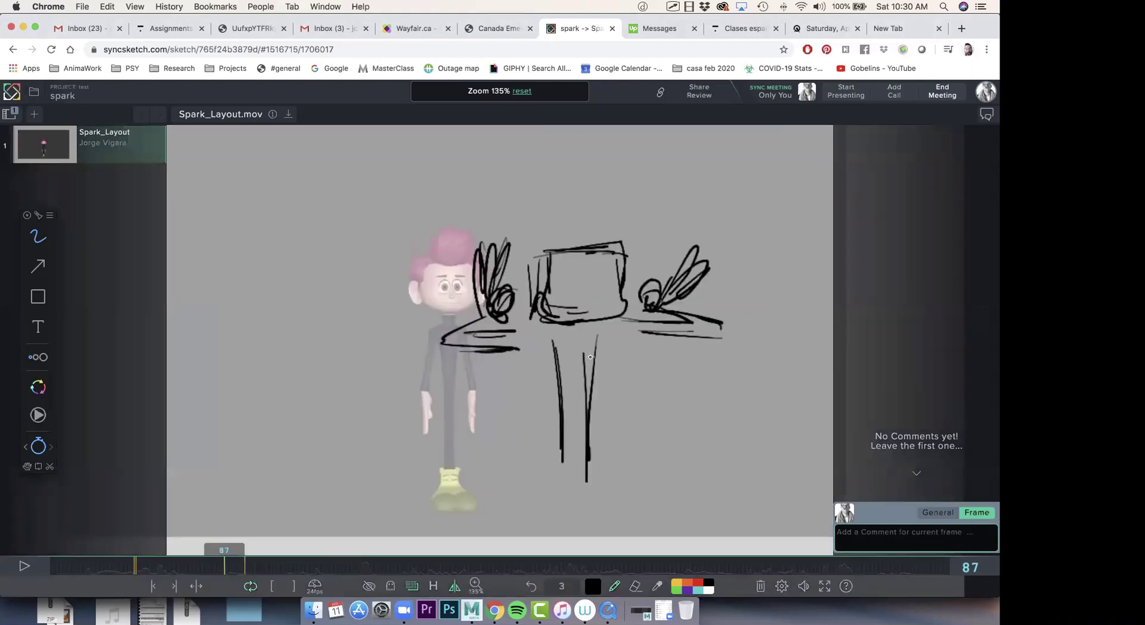
drag(568, 433, 570, 312)
mouse_move(580, 452)
mouse_down()
mouse_move(576, 266)
mouse_move(583, 451)
mouse_move(572, 279)
mouse_up()
mouse_move(576, 417)
mouse_down()
mouse_move(564, 277)
mouse_move(579, 456)
mouse_move(490, 462)
mouse_up()
mouse_move(590, 447)
mouse_down()
mouse_move(625, 464)
mouse_move(567, 456)
mouse_up()
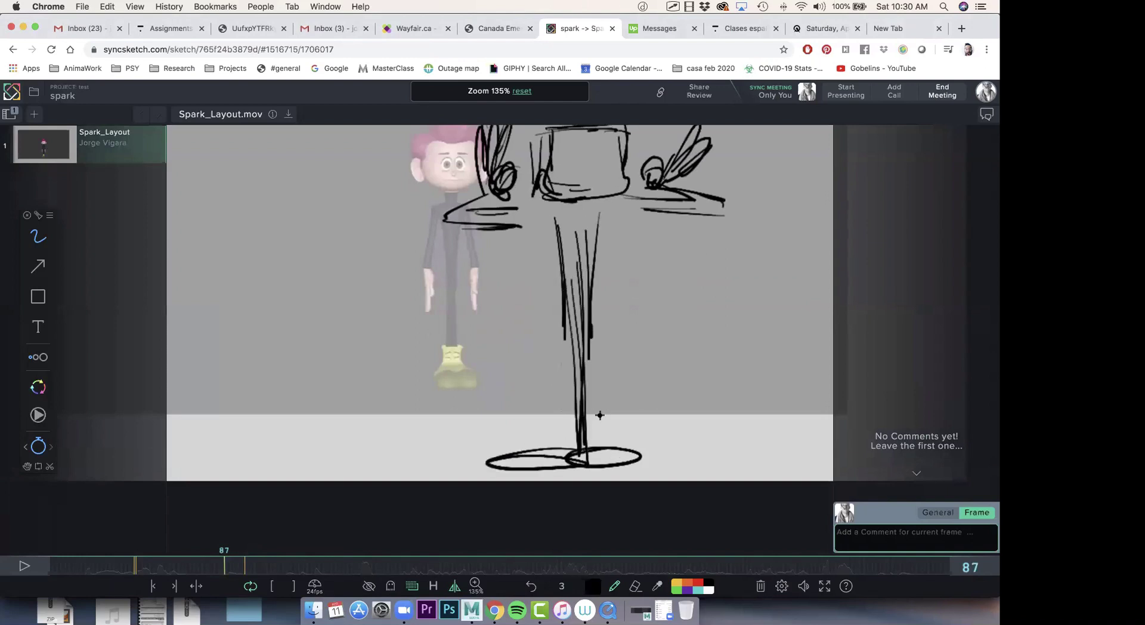
Add ankle strokes above the oval feet and connect the arms to the body with shoulder and underarm lines
mouse_move(600, 415)
mouse_down()
mouse_move(577, 438)
mouse_move(598, 456)
mouse_up()
mouse_move(598, 457)
mouse_down()
mouse_move(581, 479)
mouse_move(536, 453)
mouse_move(553, 454)
mouse_up()
mouse_move(541, 456)
mouse_down()
mouse_move(554, 472)
mouse_move(538, 475)
mouse_up()
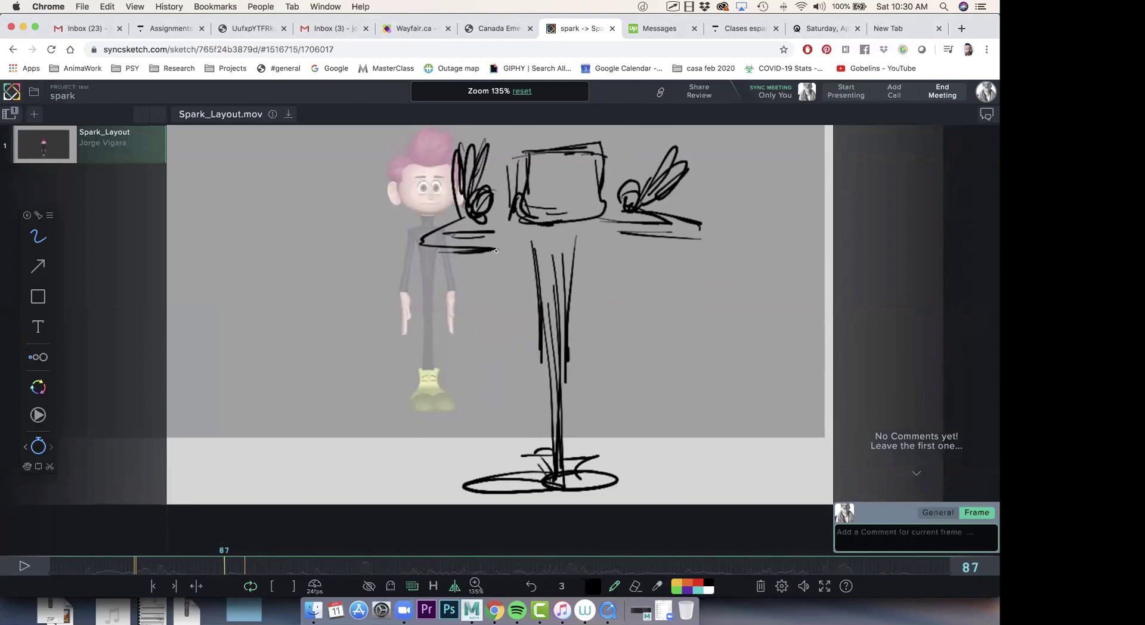
mouse_move(496, 251)
mouse_down()
mouse_move(537, 255)
mouse_move(539, 277)
mouse_move(599, 243)
mouse_move(577, 251)
mouse_move(633, 240)
mouse_up()
drag(527, 224, 493, 228)
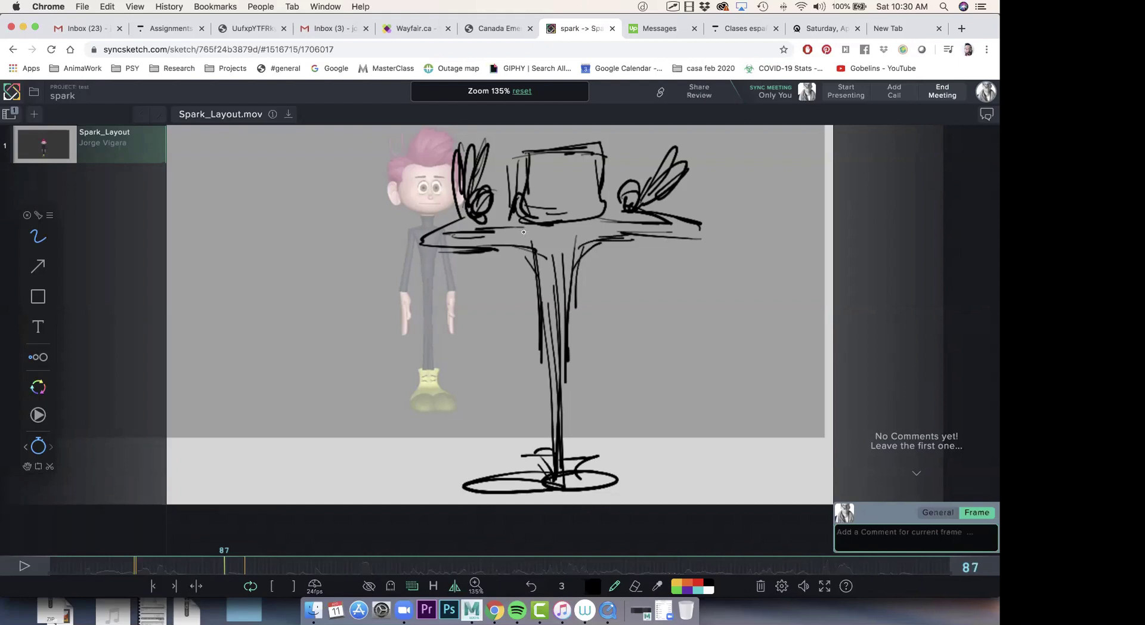
Rework the head's outline with rounded cheeks at the jaw and erase its rough inner lines
mouse_move(520, 172)
mouse_down()
mouse_move(518, 161)
mouse_move(527, 179)
mouse_move(517, 207)
mouse_move(555, 212)
mouse_move(599, 163)
mouse_move(581, 222)
mouse_up()
mouse_move(519, 159)
mouse_down()
mouse_move(506, 195)
mouse_move(518, 211)
mouse_move(563, 214)
mouse_up()
mouse_move(596, 155)
mouse_down()
mouse_move(582, 209)
mouse_move(562, 212)
mouse_move(573, 169)
mouse_move(568, 185)
mouse_move(595, 232)
mouse_up()
key(e)
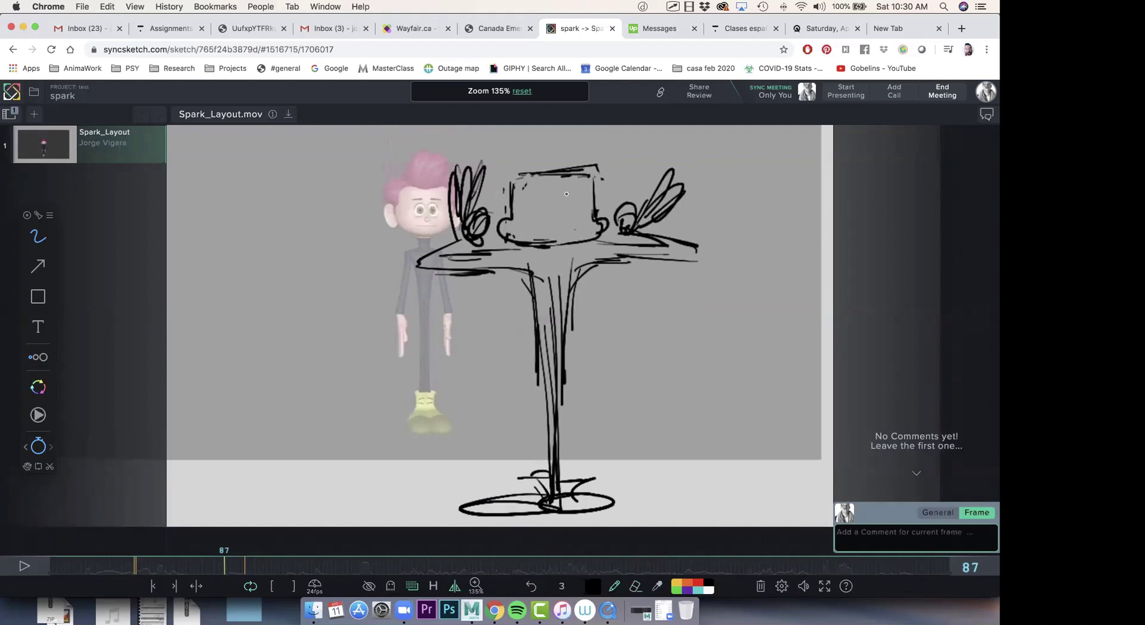
Draw the face on the head: a vertical centre line, ears, thick slanted brows and narrow eyes beneath them
scroll(569, 237, up, 2)
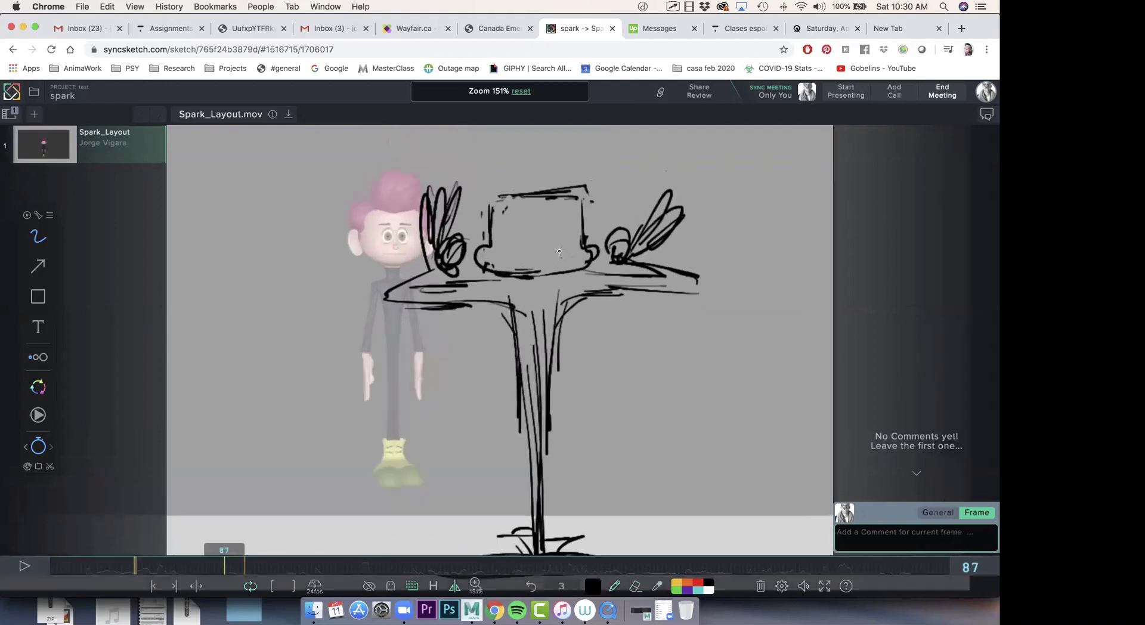
drag(535, 196, 541, 272)
drag(592, 202, 579, 245)
mouse_move(497, 208)
mouse_down()
mouse_move(487, 243)
mouse_move(571, 234)
mouse_up()
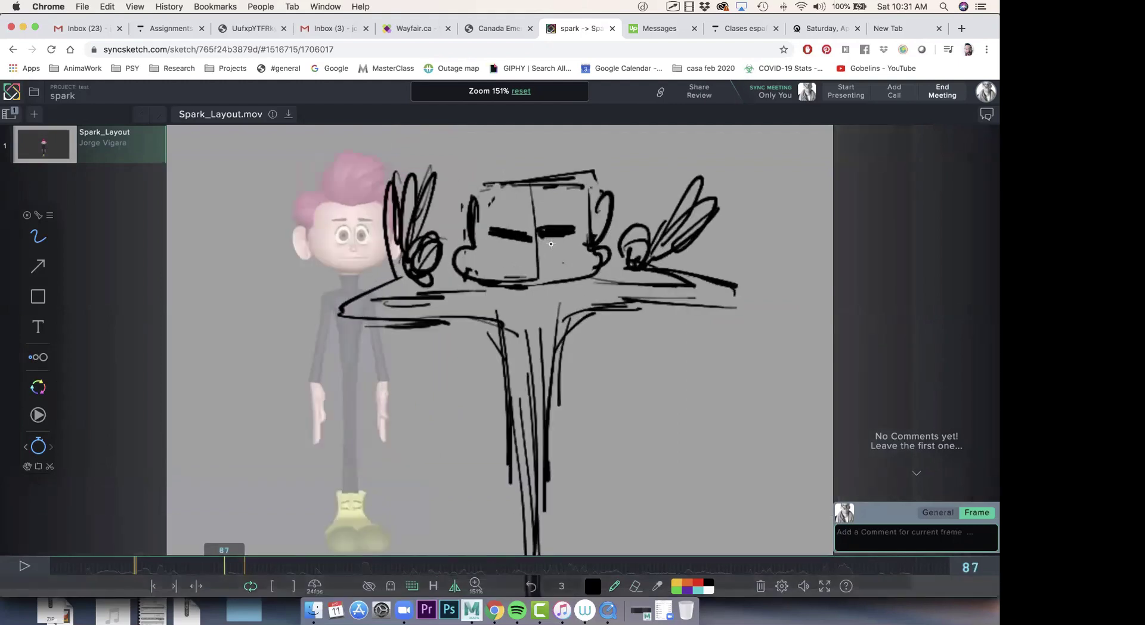
scroll(556, 240, up, 5)
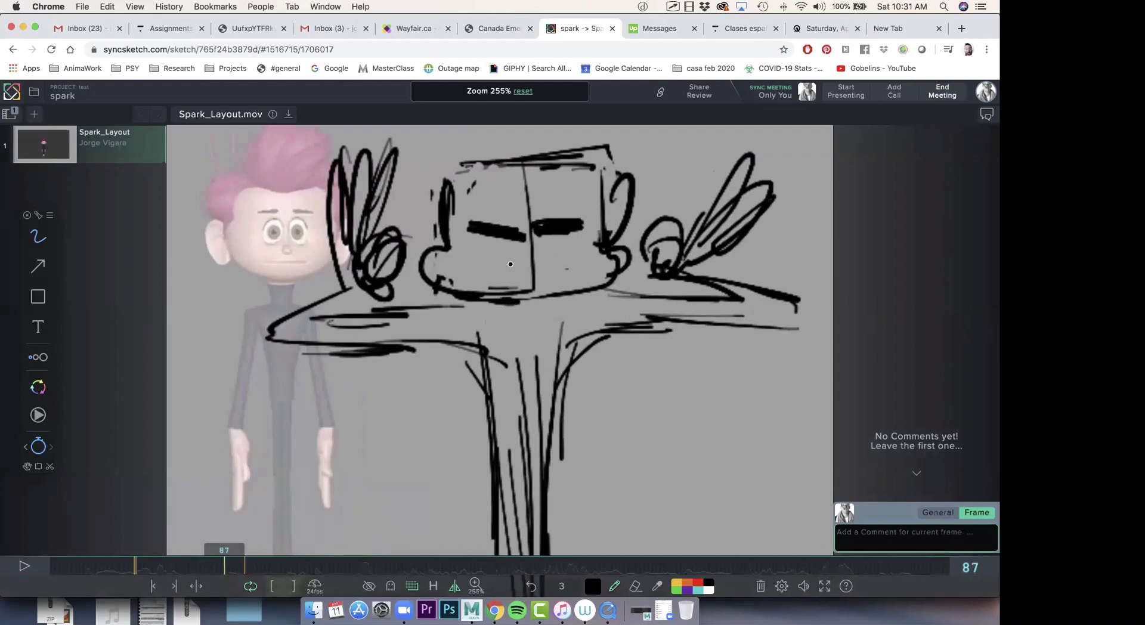
mouse_move(557, 253)
mouse_down()
mouse_move(533, 263)
mouse_move(479, 256)
mouse_move(468, 267)
mouse_move(571, 270)
mouse_up()
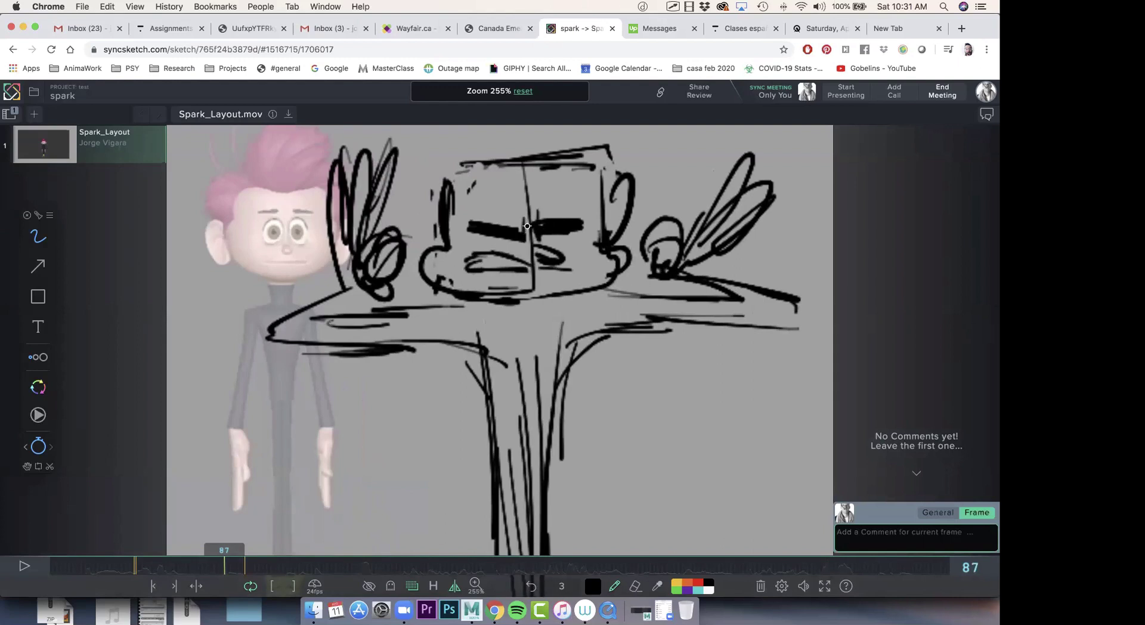
Sketch the hair on the head with a large central quiff, side curls and loose flyaway strands
mouse_move(534, 204)
mouse_down()
mouse_move(527, 274)
mouse_move(503, 182)
mouse_move(480, 156)
mouse_up()
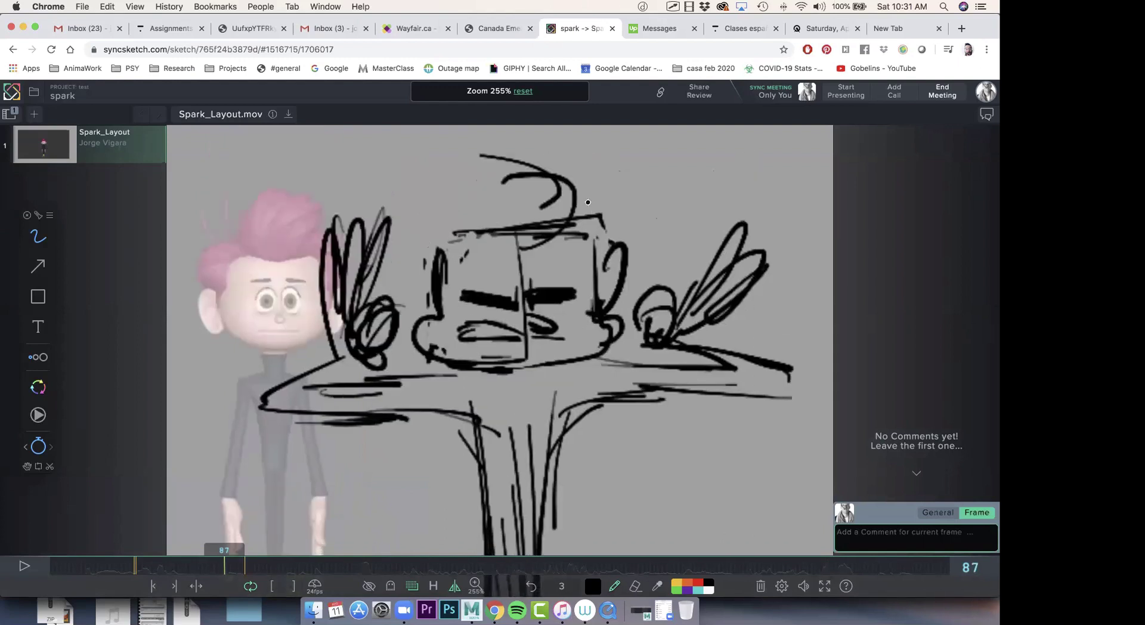
drag(550, 150, 551, 233)
mouse_move(511, 167)
mouse_down()
mouse_move(468, 207)
mouse_move(491, 243)
mouse_move(435, 232)
mouse_move(454, 240)
mouse_move(456, 265)
mouse_move(412, 271)
mouse_up()
drag(498, 246, 450, 261)
drag(585, 218, 594, 260)
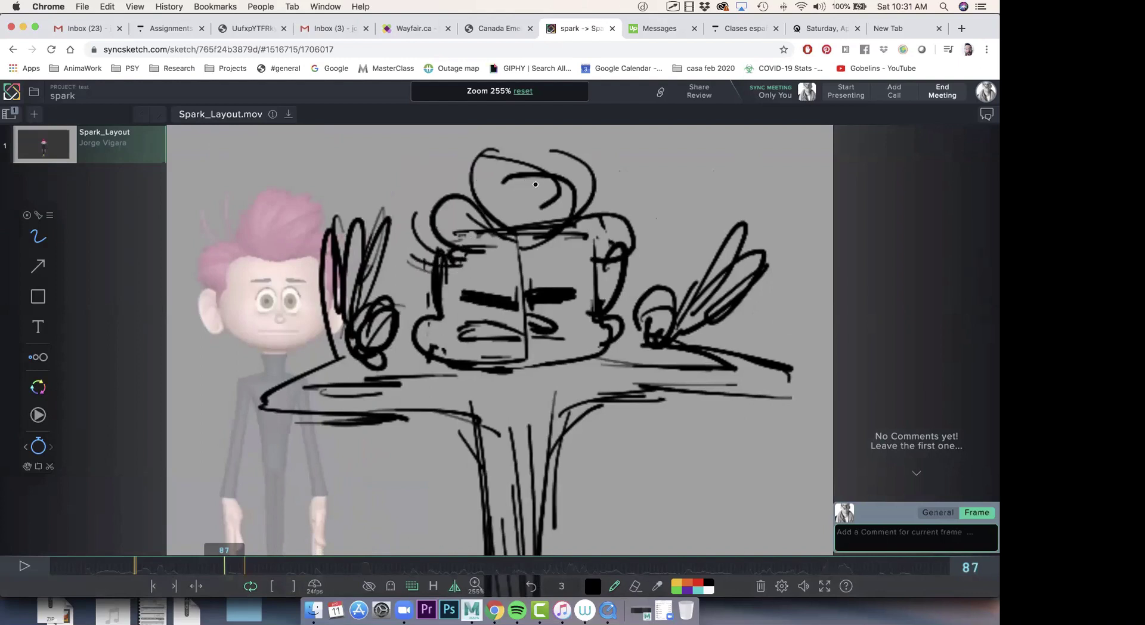
drag(523, 244, 510, 178)
mouse_move(619, 166)
mouse_down()
mouse_move(577, 216)
mouse_move(648, 230)
mouse_up()
drag(625, 248, 653, 257)
drag(437, 194, 472, 229)
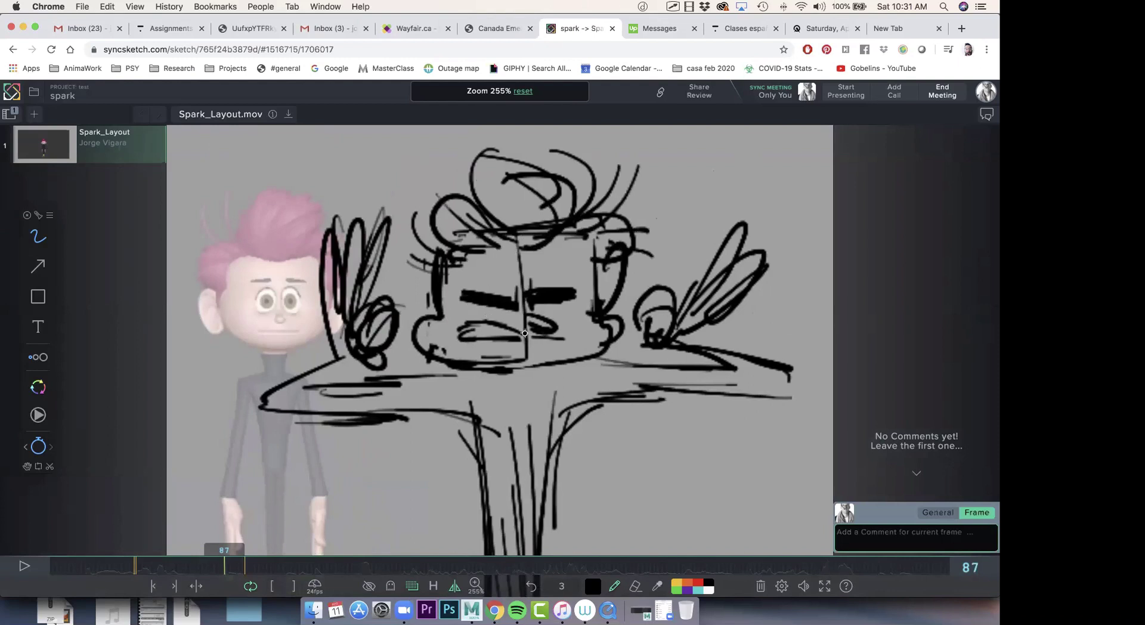
On frame 88, sketch the next pose's blocky head with a rounded jaw and a closed hand on each side
scroll(524, 333, down, 10)
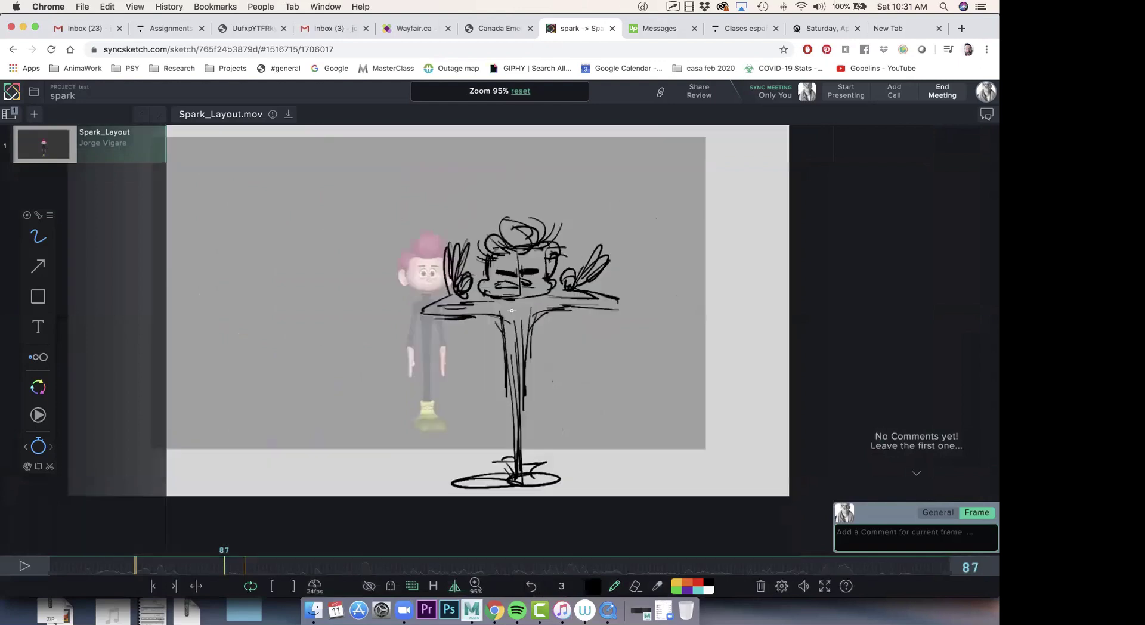
drag(512, 311, 510, 307)
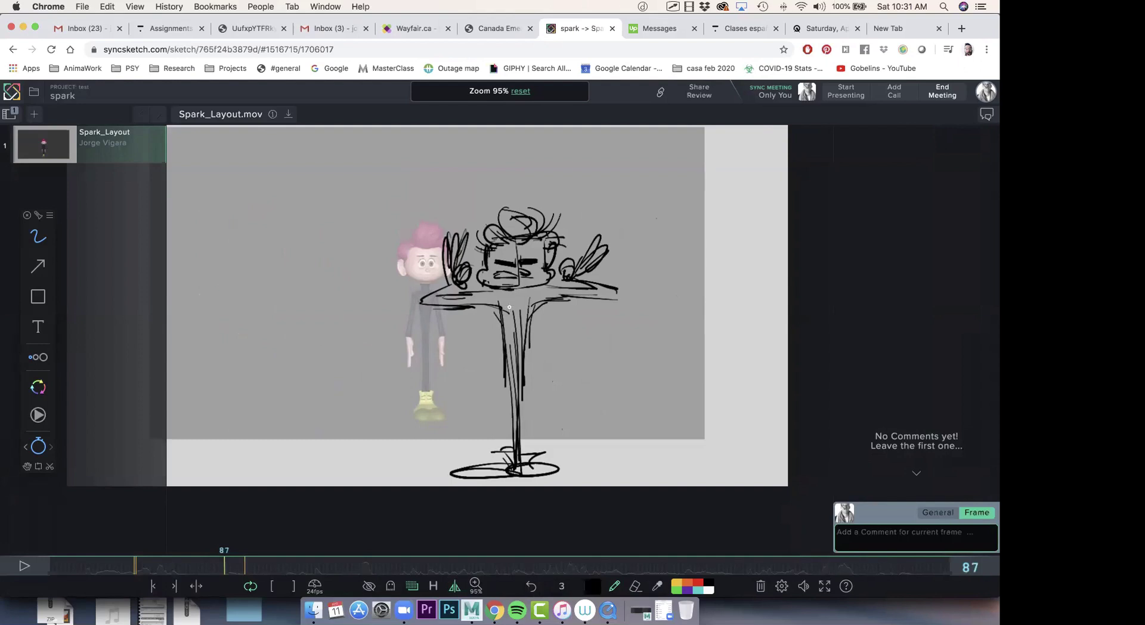
click(228, 566)
drag(229, 567, 222, 567)
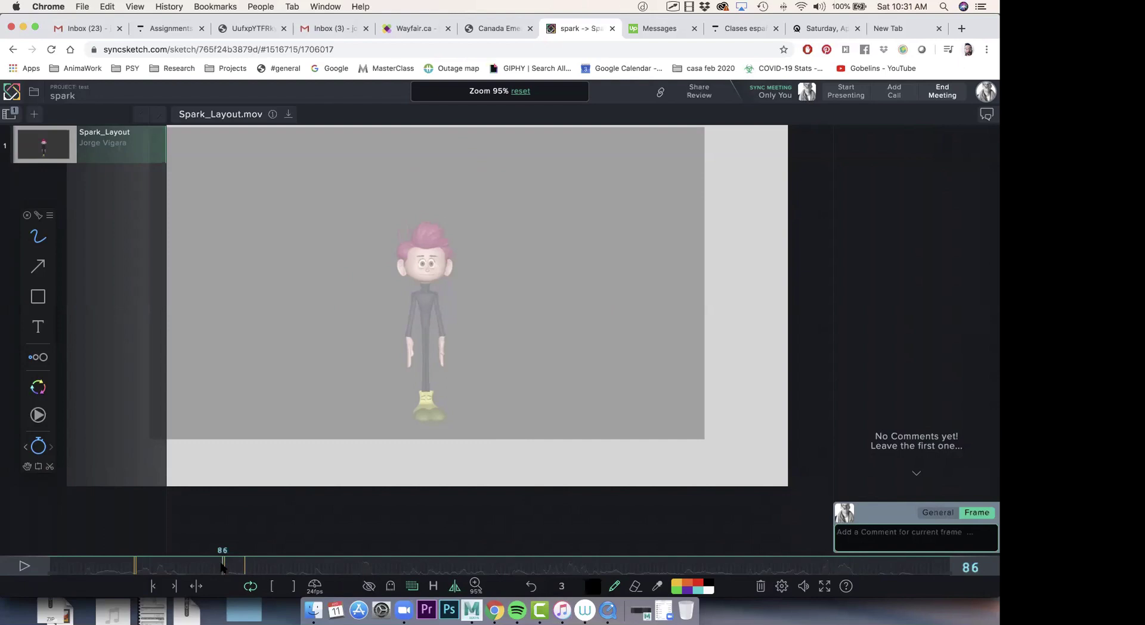
drag(222, 566, 224, 567)
key(Right)
mouse_move(505, 279)
mouse_down()
mouse_move(546, 233)
mouse_move(557, 274)
mouse_up()
mouse_move(501, 231)
mouse_down()
mouse_move(547, 232)
mouse_move(575, 264)
mouse_move(531, 292)
mouse_move(507, 287)
mouse_up()
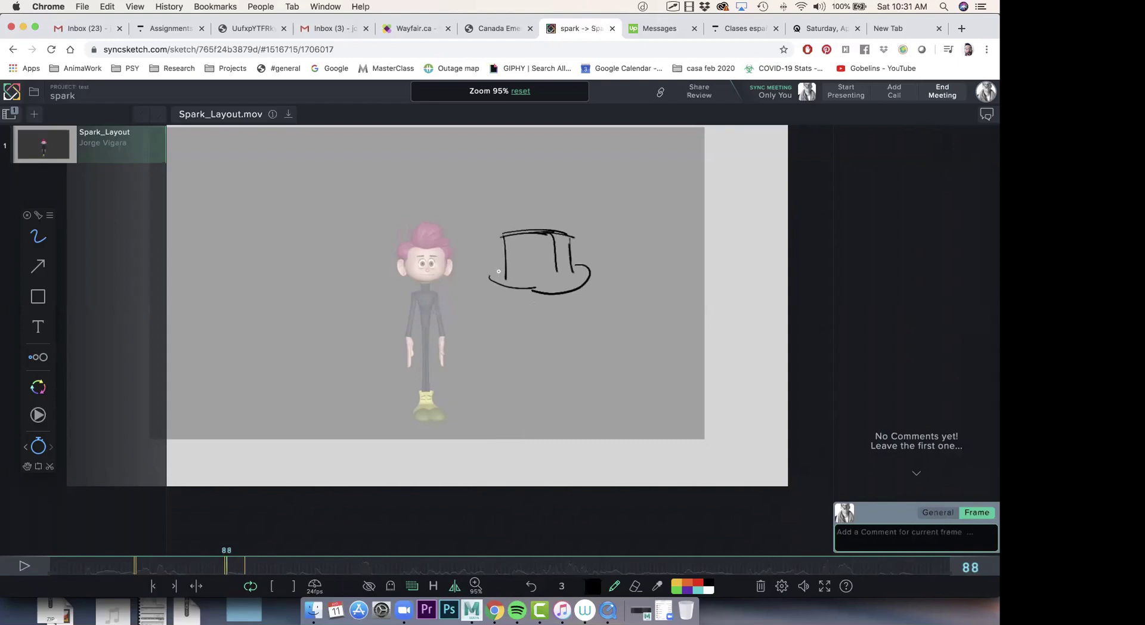
mouse_move(498, 272)
mouse_down()
mouse_move(487, 267)
mouse_move(469, 295)
mouse_move(492, 266)
mouse_move(486, 229)
mouse_move(497, 275)
mouse_up()
mouse_move(597, 297)
mouse_down()
mouse_move(593, 239)
mouse_move(614, 292)
mouse_up()
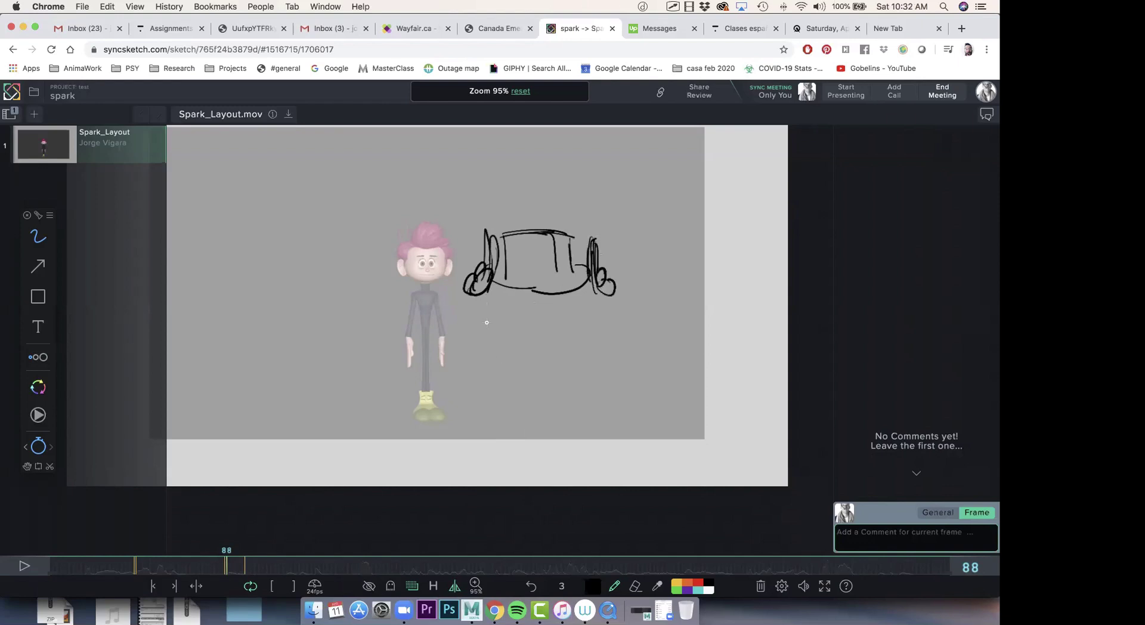
Add the bent arms, neck, shoulders and narrowing body below the head on frame 88
drag(488, 294, 511, 310)
mouse_move(597, 288)
mouse_down()
mouse_move(583, 374)
mouse_move(603, 305)
mouse_up()
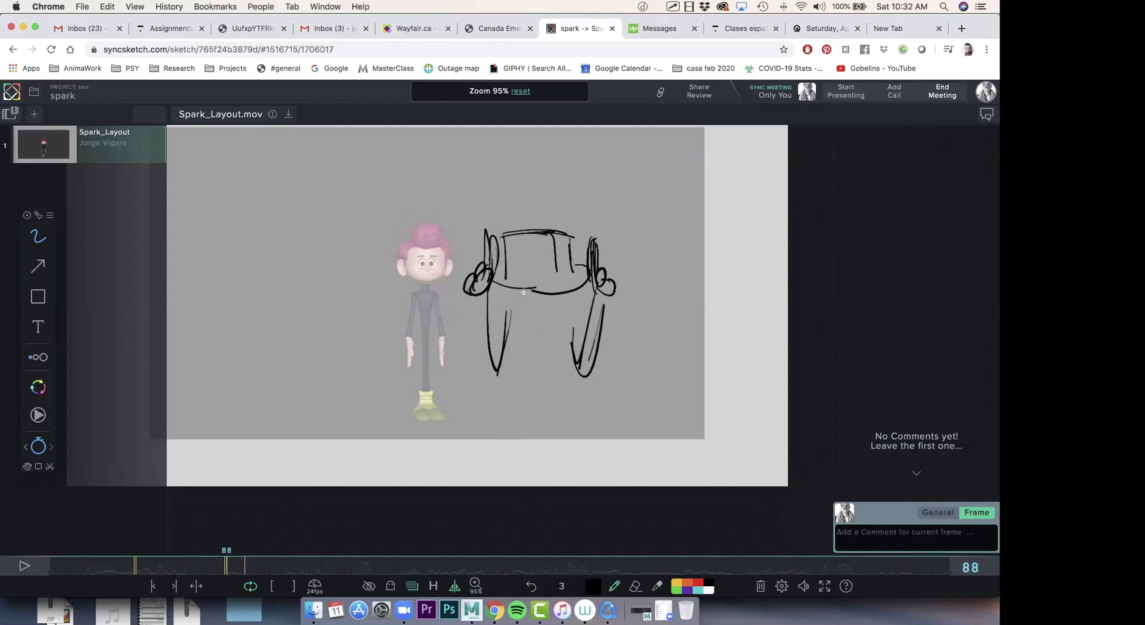
mouse_move(508, 316)
mouse_down()
mouse_move(572, 312)
mouse_move(512, 324)
mouse_move(528, 403)
mouse_up()
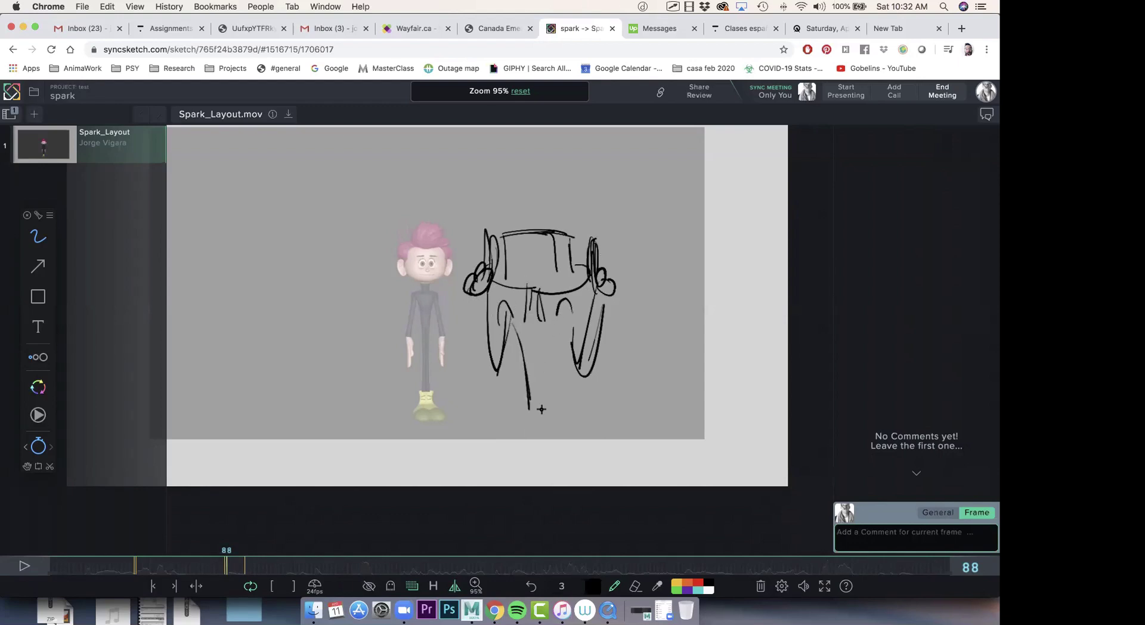
drag(560, 312, 539, 417)
mouse_move(544, 344)
mouse_down()
mouse_move(539, 405)
mouse_move(543, 365)
mouse_up()
drag(529, 358, 534, 462)
Play the clip several times from around frame 46 to check the timing of the action
click(143, 566)
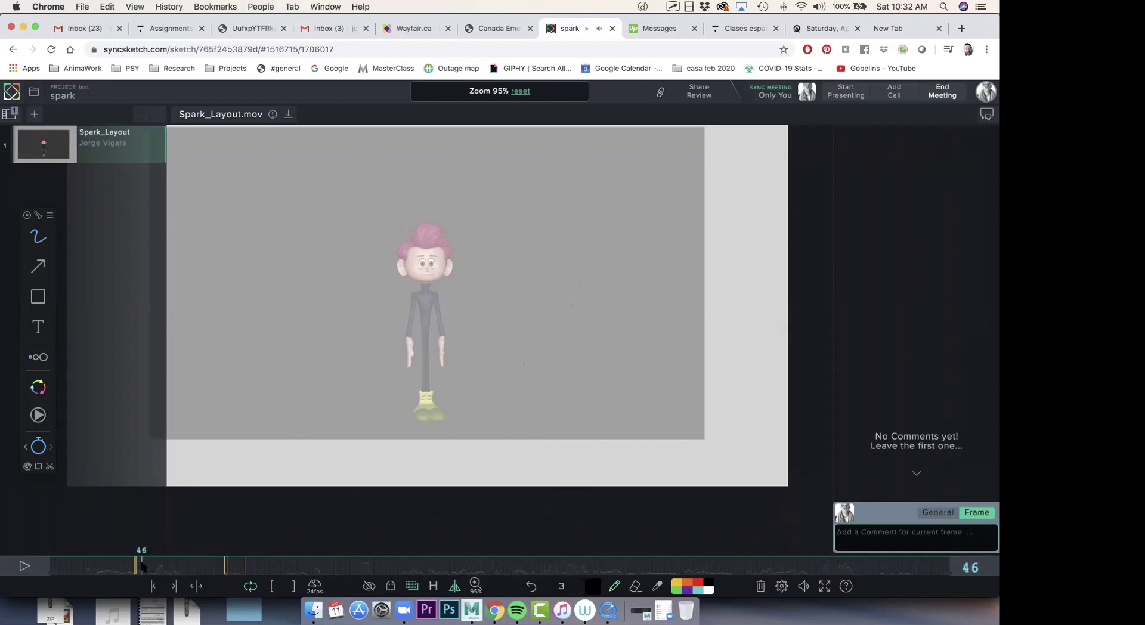
key(space)
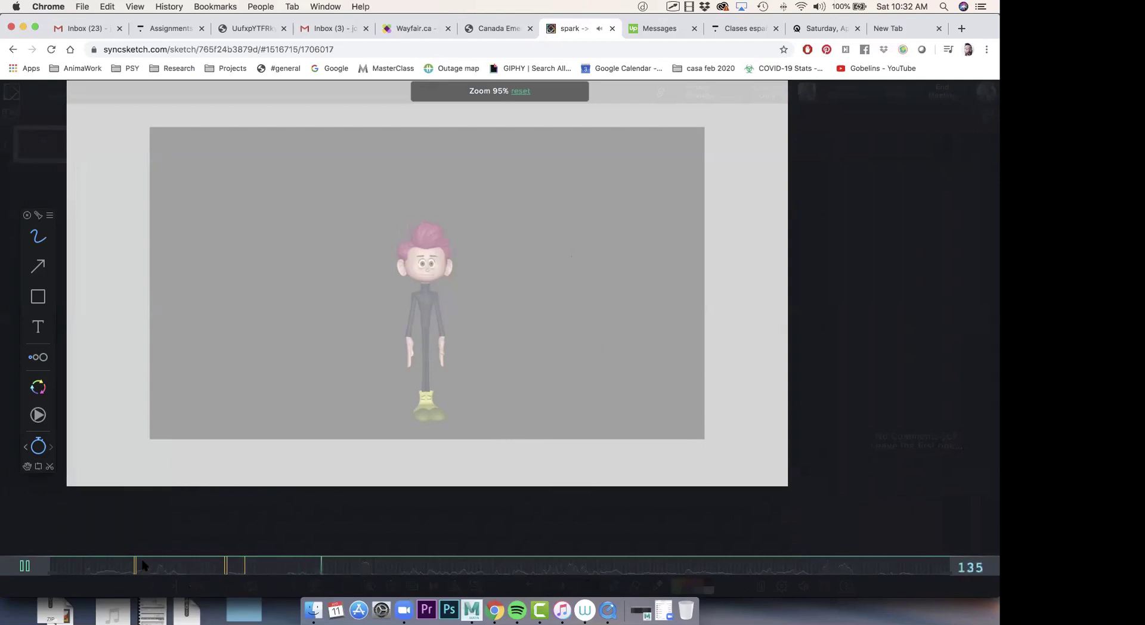
key(space)
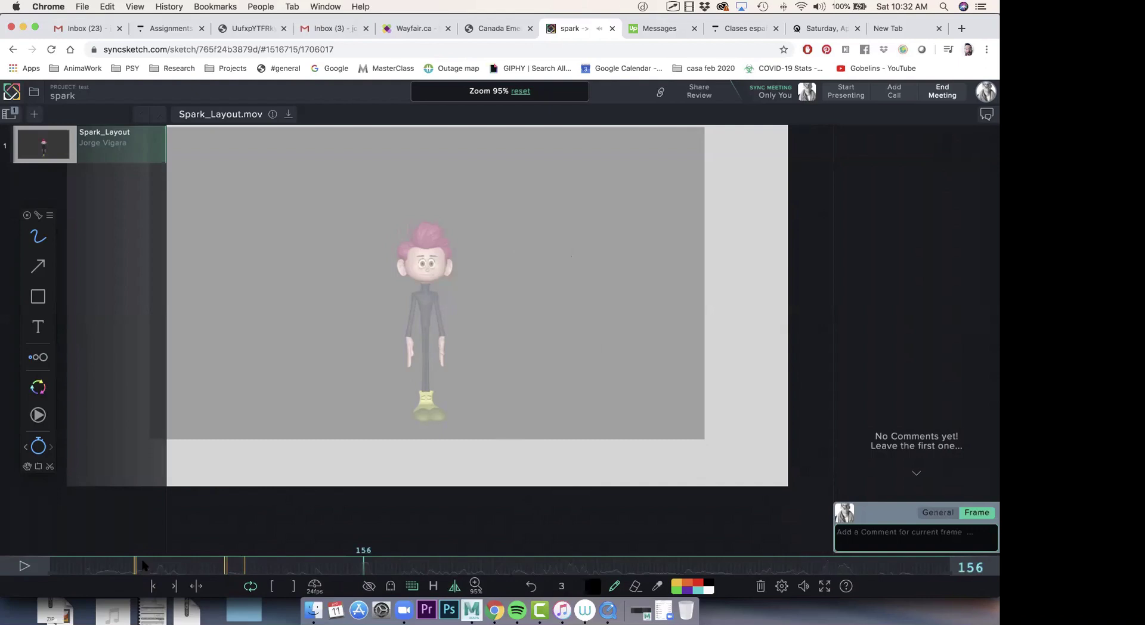
click(174, 566)
key(space)
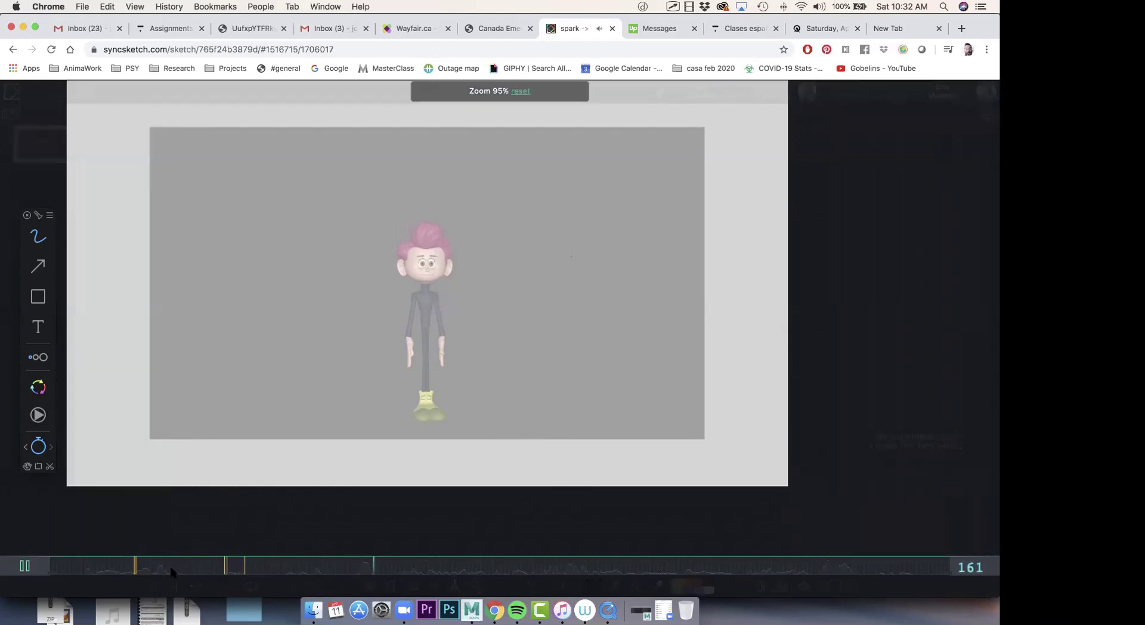
click(149, 567)
key(space)
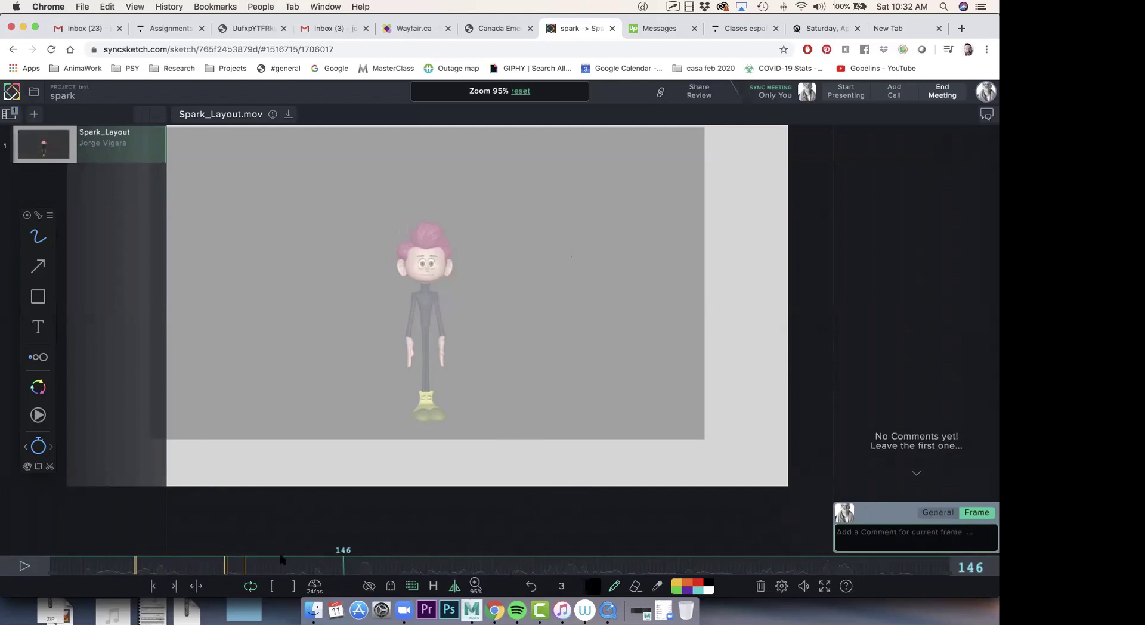
On frame 89, sketch a single closed hand with its bent arm below it
drag(271, 563, 229, 565)
key(Right)
key(Right)
key(Left)
click(229, 569)
key(Right)
key(Left)
key(Right)
mouse_move(493, 286)
mouse_down()
mouse_move(502, 275)
mouse_move(493, 278)
mouse_up()
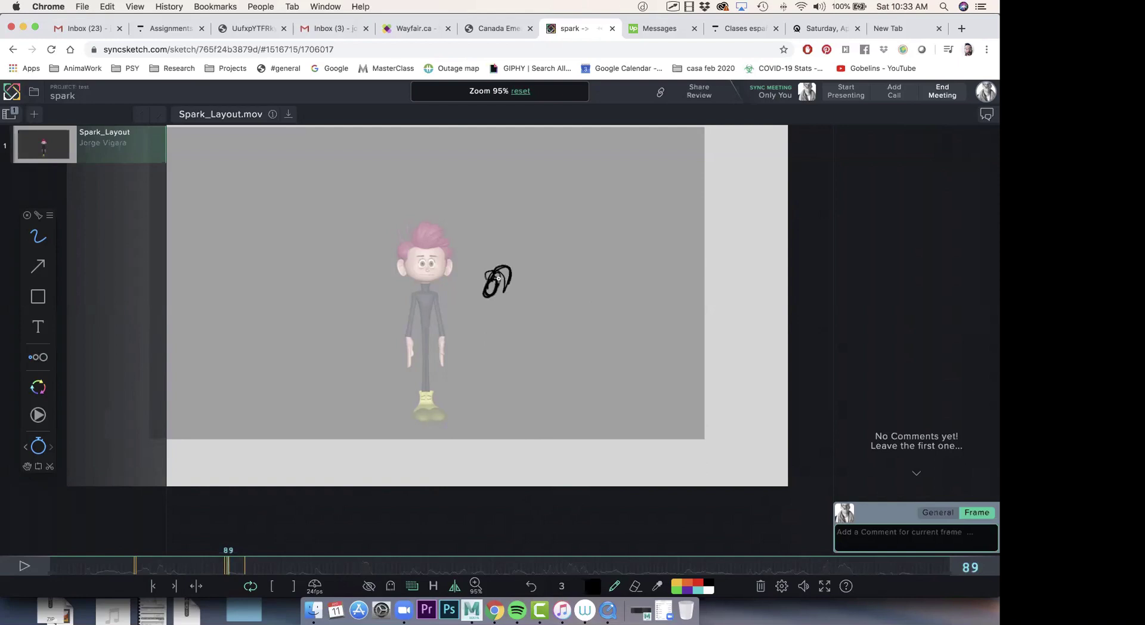
mouse_move(498, 277)
mouse_down()
mouse_move(488, 299)
mouse_move(505, 343)
mouse_move(515, 313)
mouse_up()
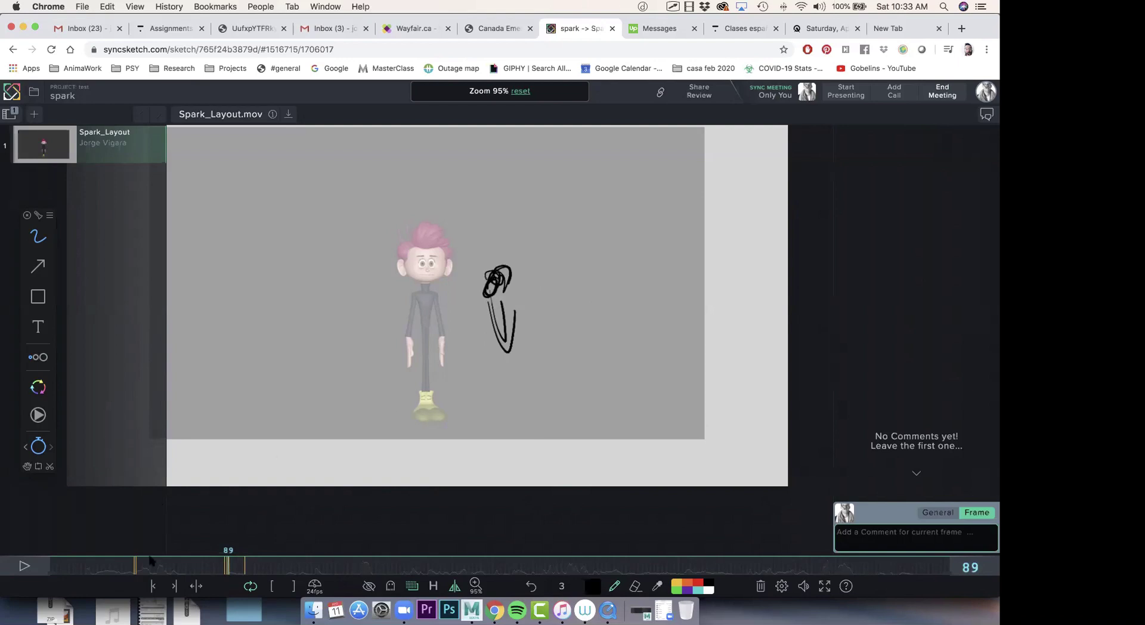
Review the pose drawn on frame 87 and play the clip on from just after it
drag(232, 561, 226, 558)
key(Left)
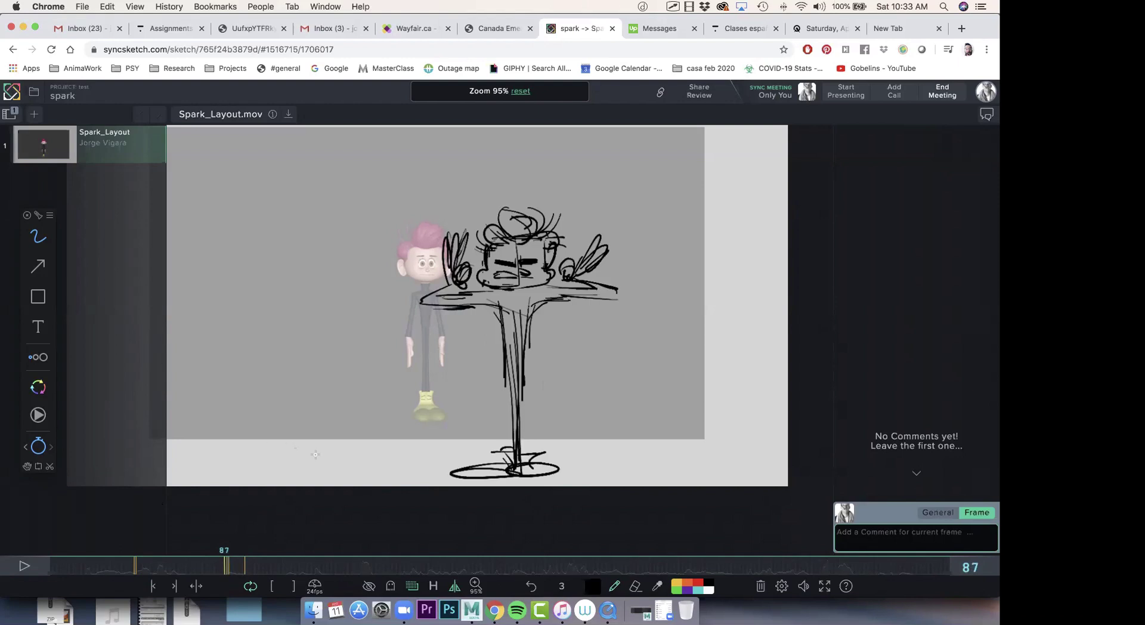
drag(234, 568, 259, 569)
key(space)
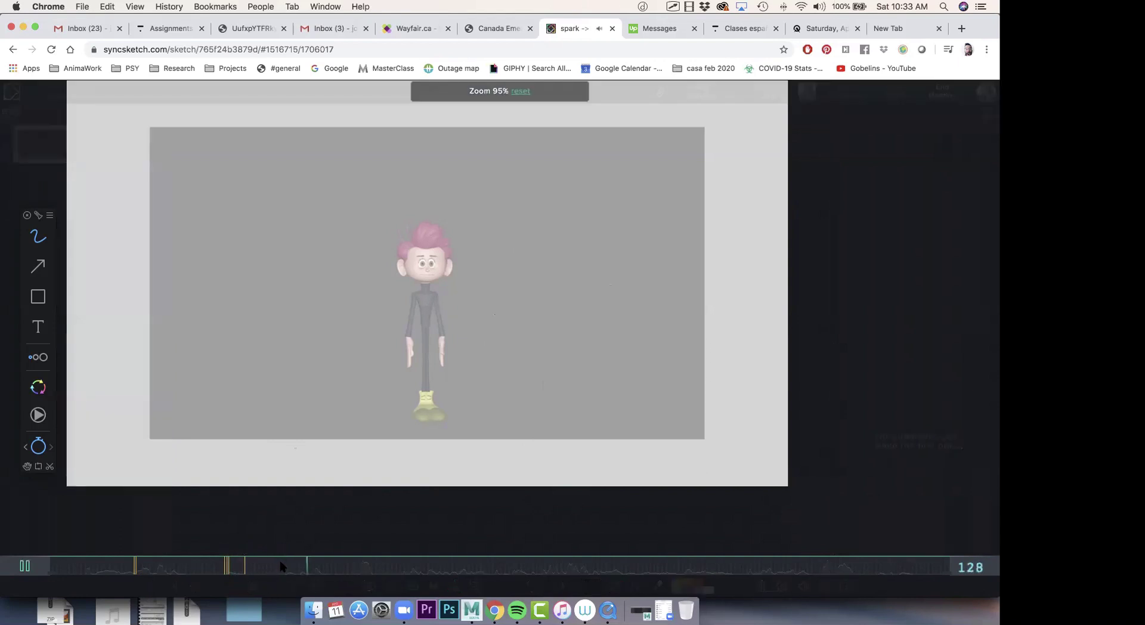
click(226, 567)
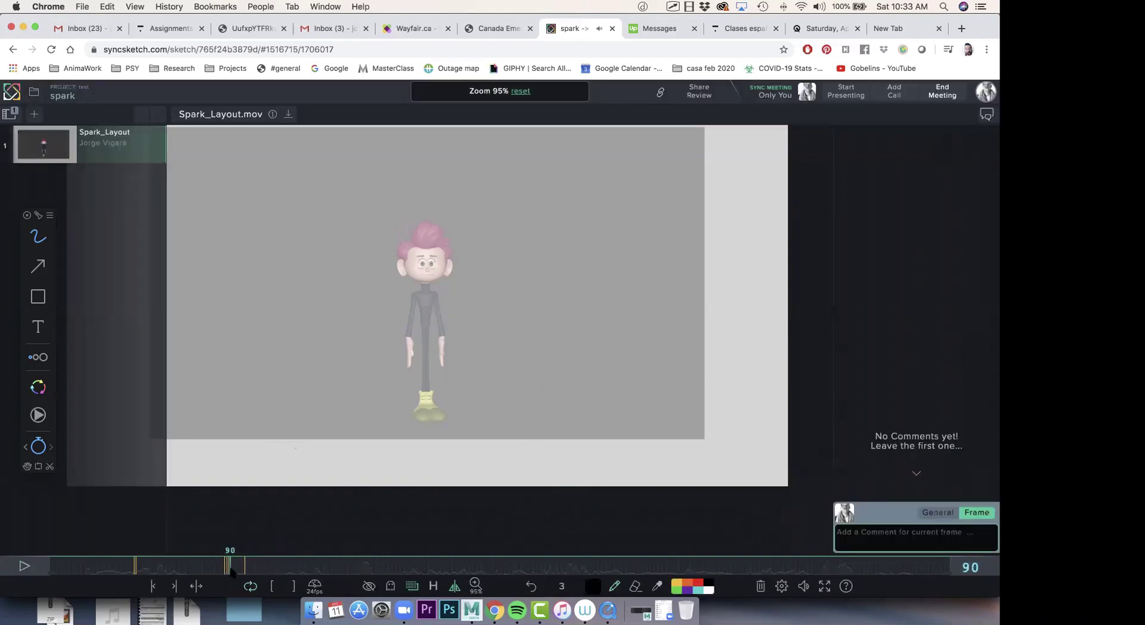
key(Left)
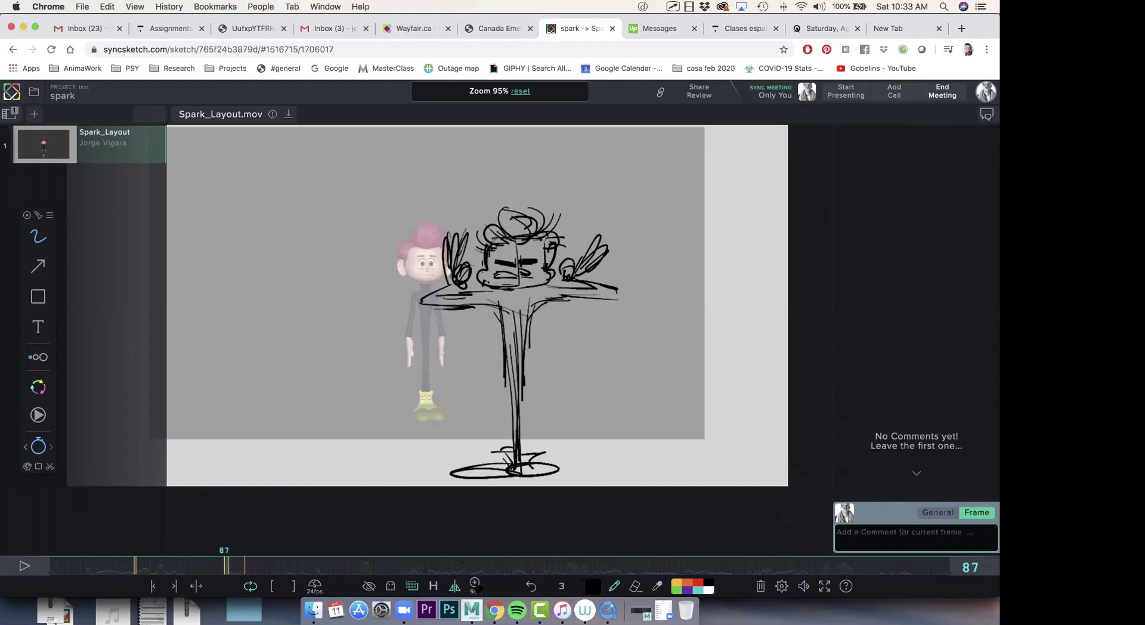
Flip the view horizontally to check the frame 87 pose in mirror image, and play the clip on
click(453, 587)
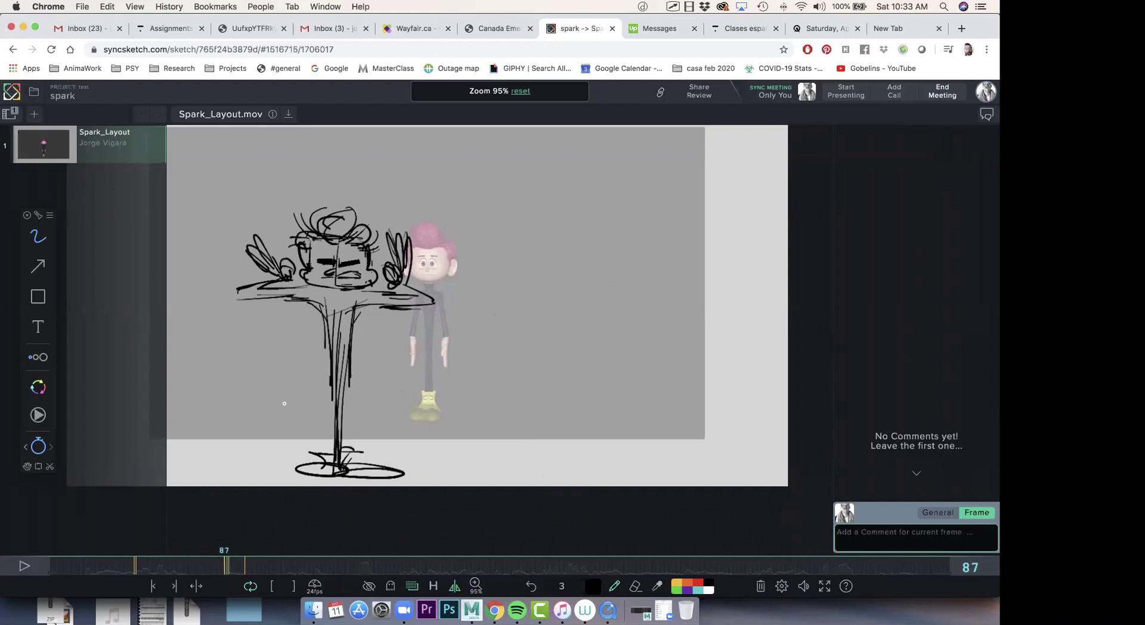
key(space)
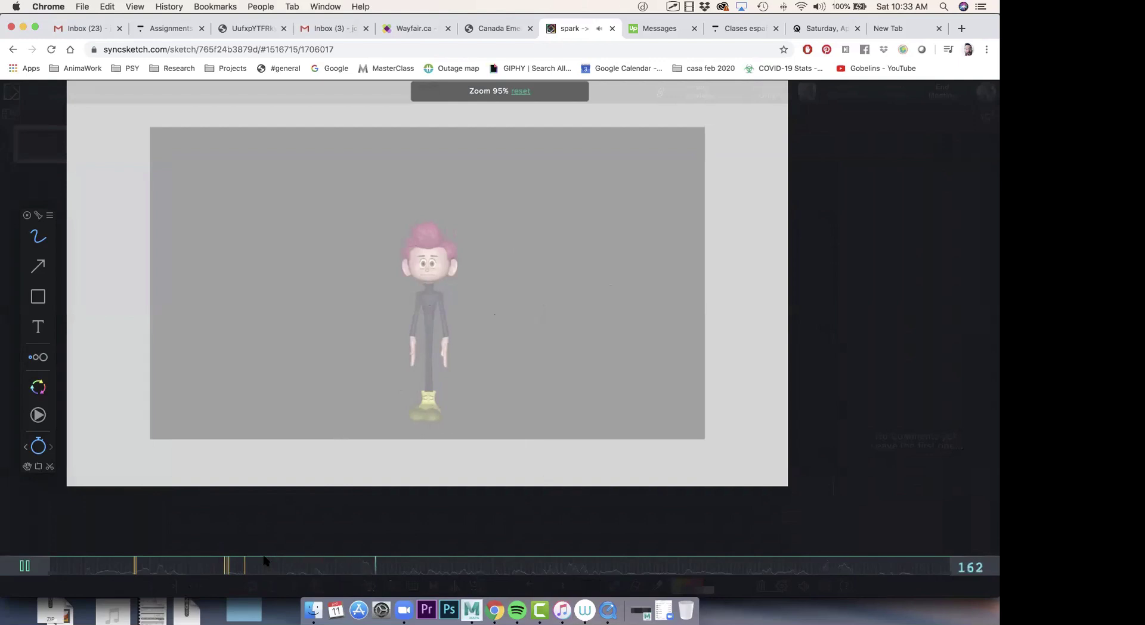
key(space)
scroll(451, 397, down, 4)
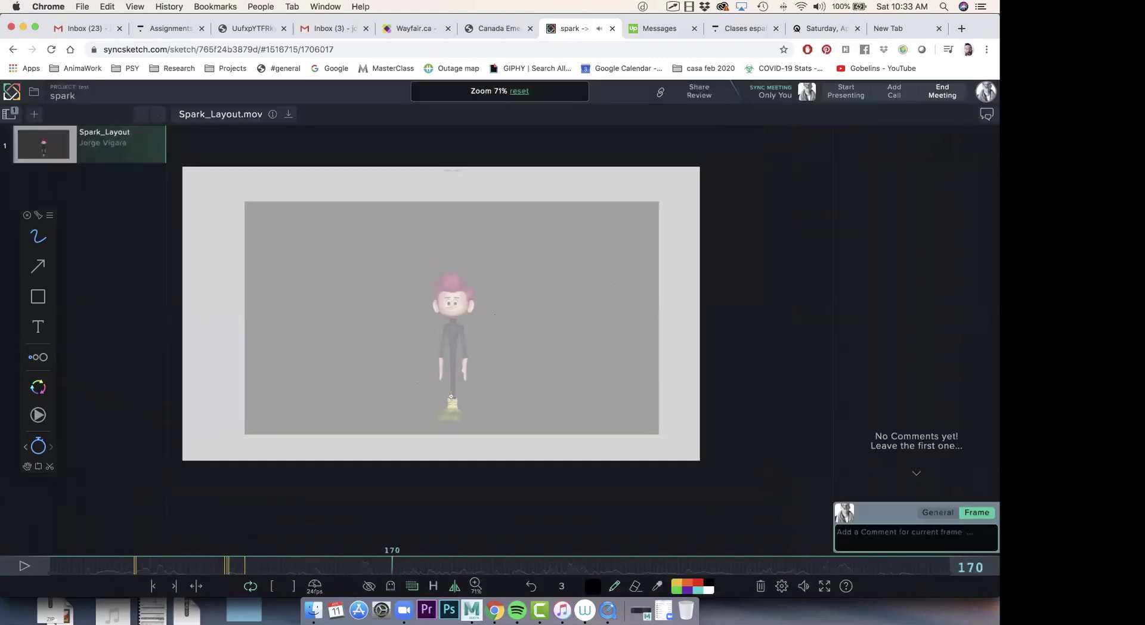
Play a section from the middle of the clip, and step back and forth around frame 89 to compare the neighbouring drawings
click(295, 566)
key(space)
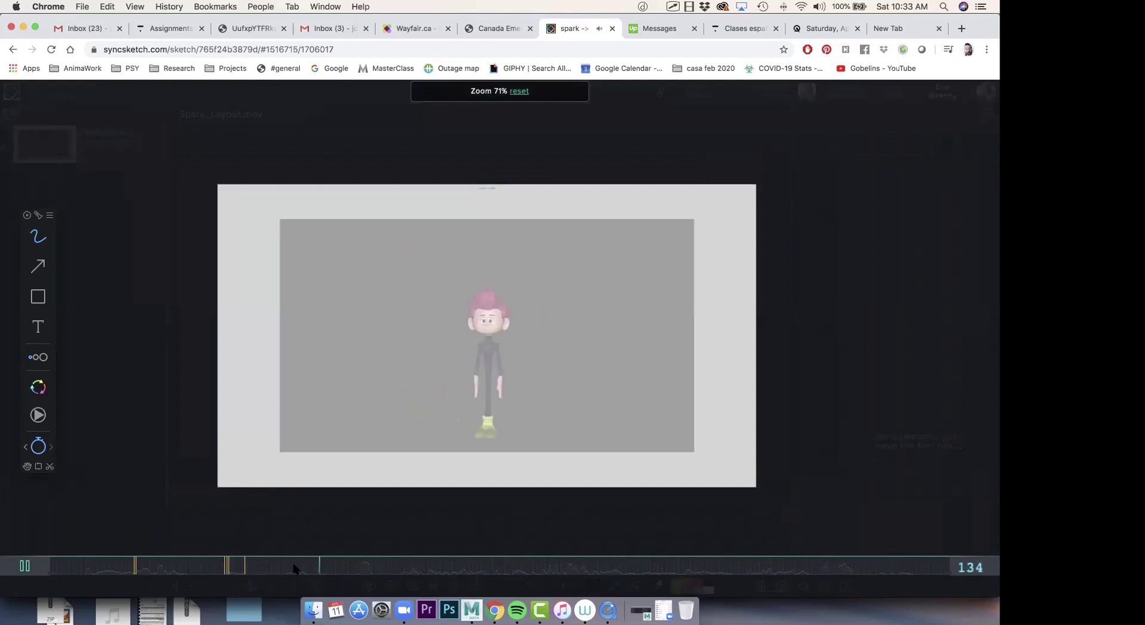
drag(237, 567, 227, 569)
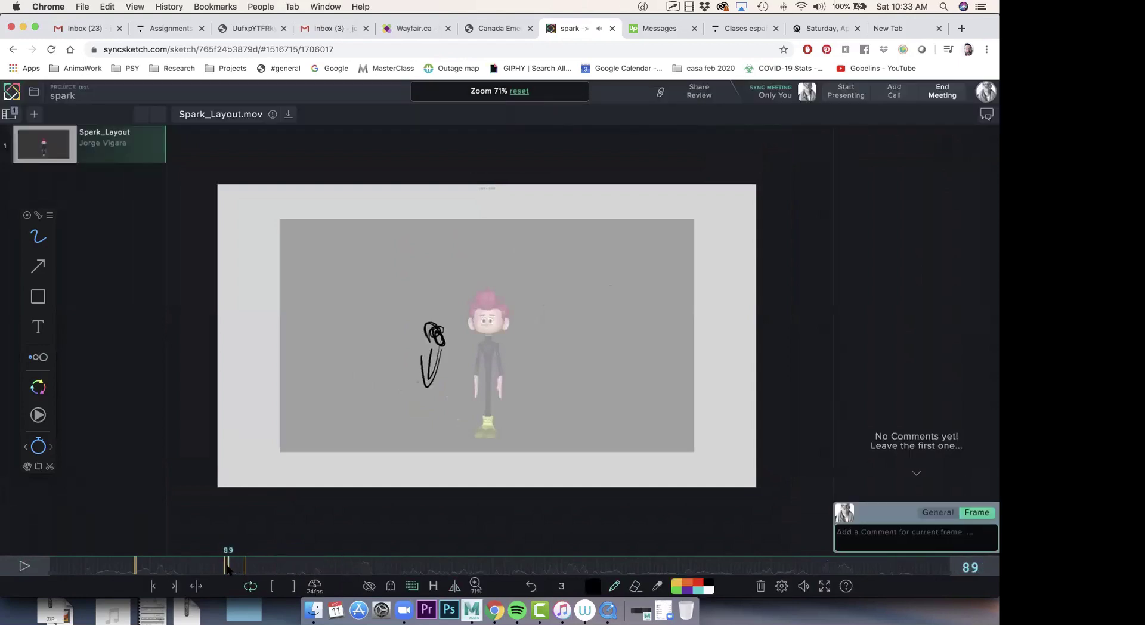
key(Left)
key(Right)
key(Left)
key(Right)
key(Right)
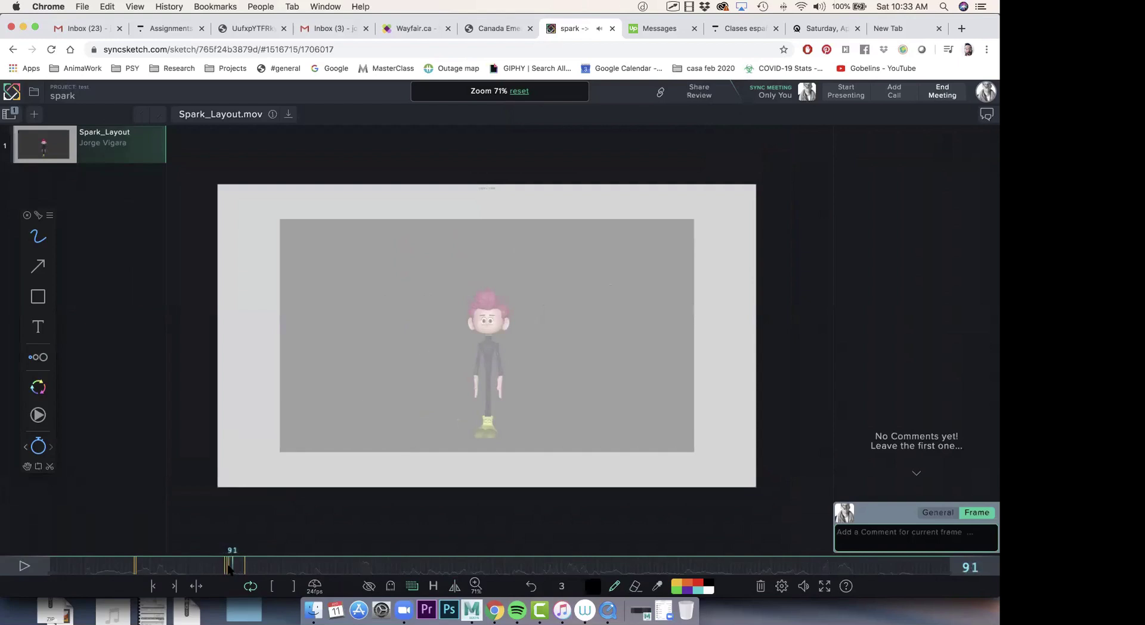
Review the poses sketched on frames 43 and 87
click(143, 570)
click(135, 570)
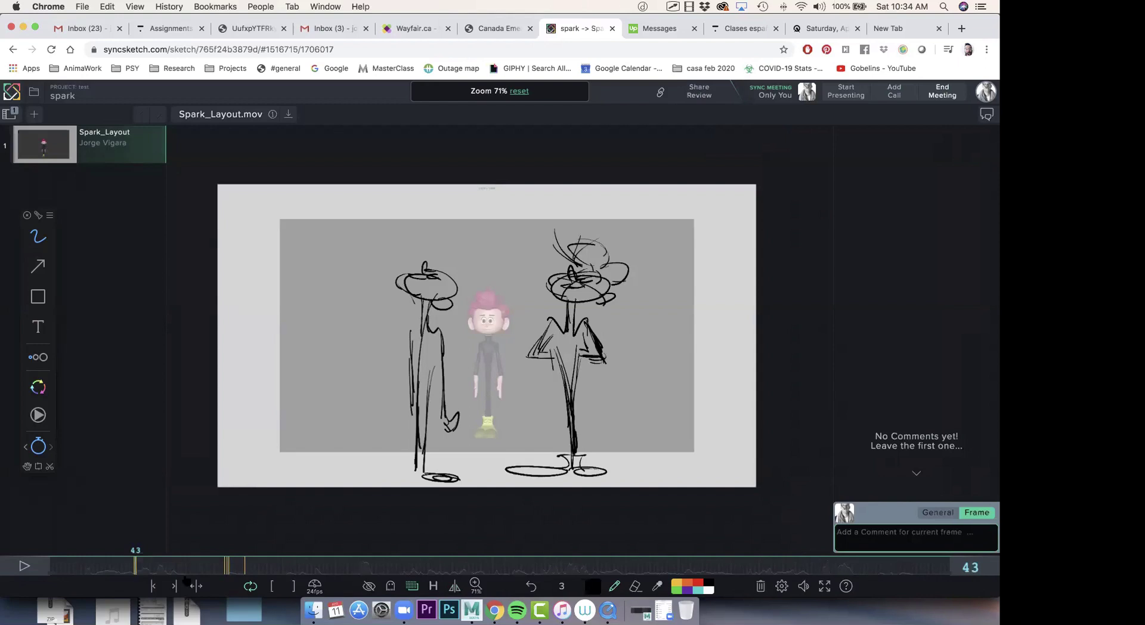
click(245, 570)
drag(245, 570, 226, 571)
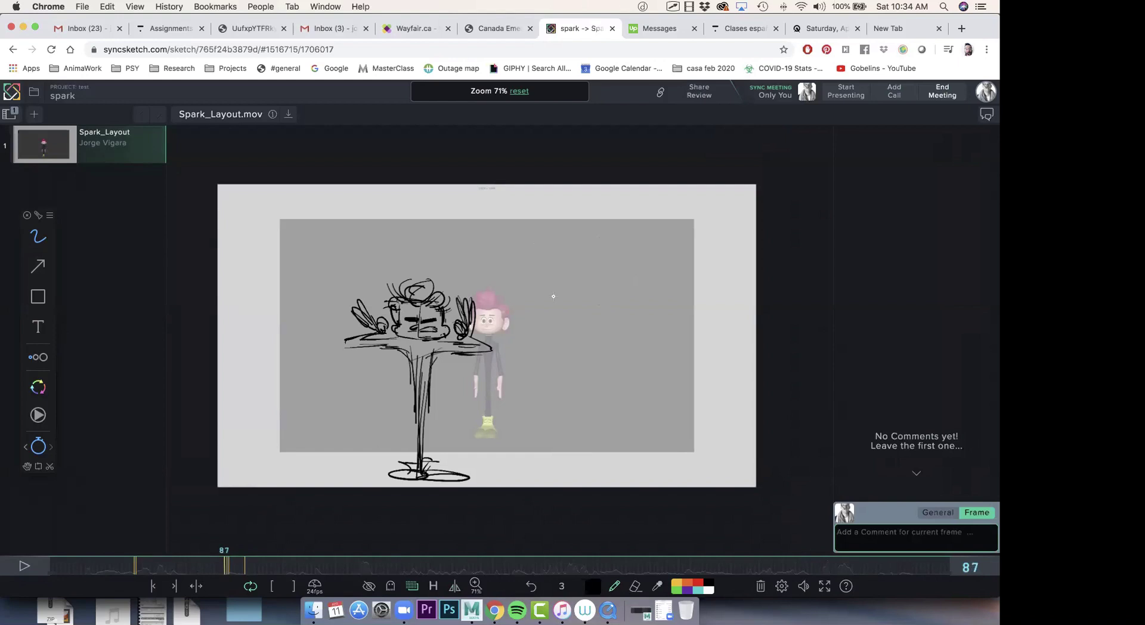
mouse_move(332, 291)
mouse_down()
mouse_move(334, 356)
mouse_move(345, 350)
mouse_up()
Play the section around frames 144 to 169 repeatedly to find the timing of the next accent, stopping on frame 163
click(349, 561)
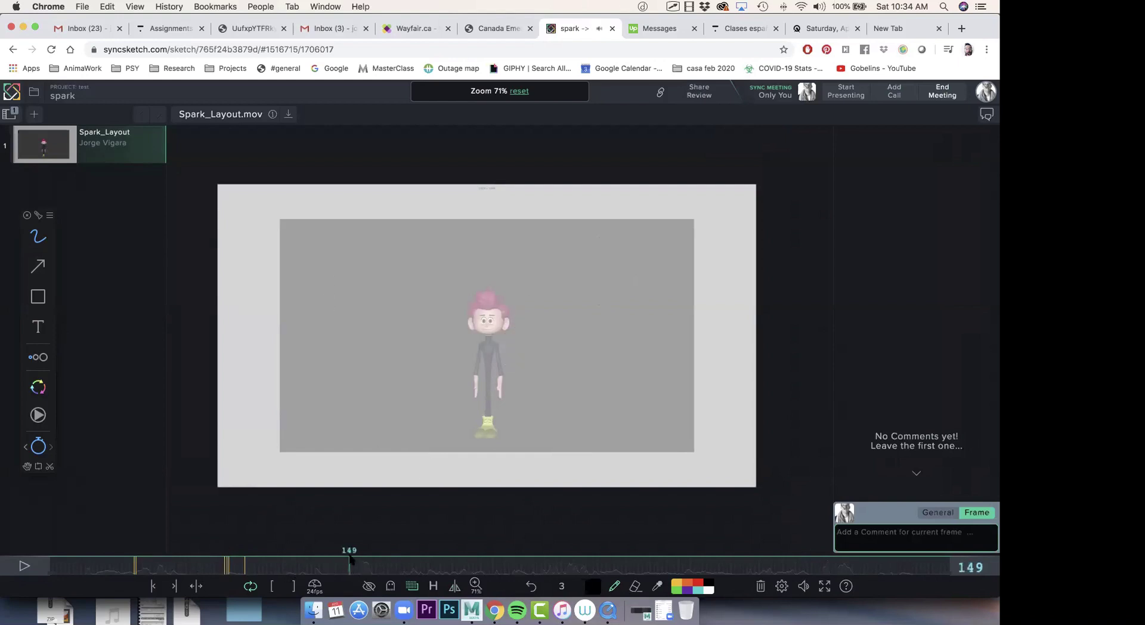
key(space)
click(307, 568)
key(space)
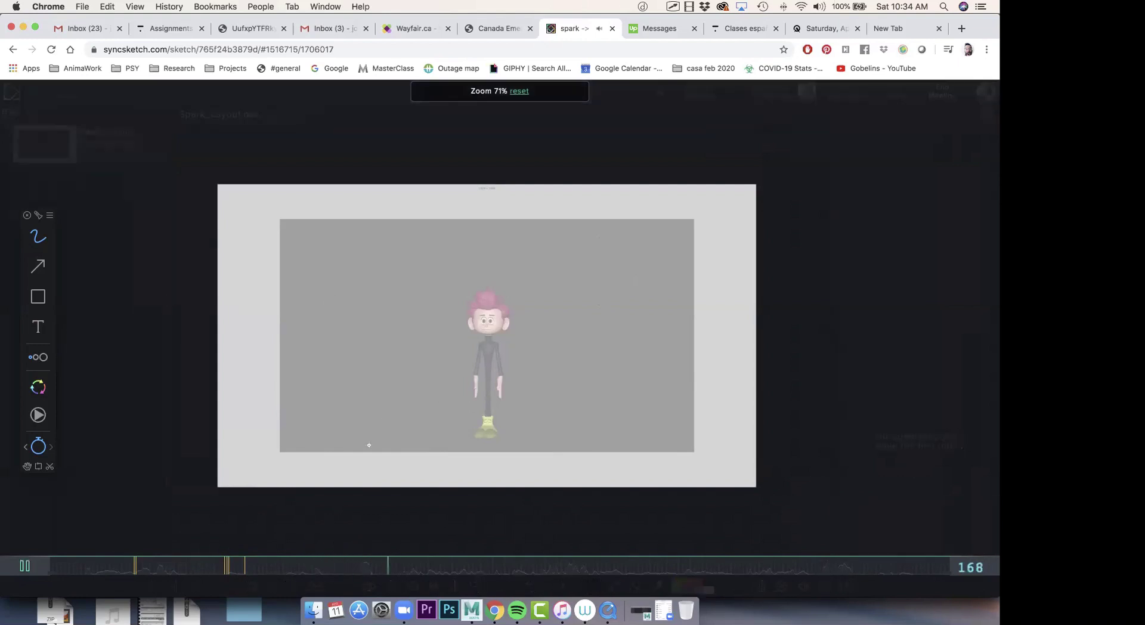
click(322, 565)
click(318, 565)
key(space)
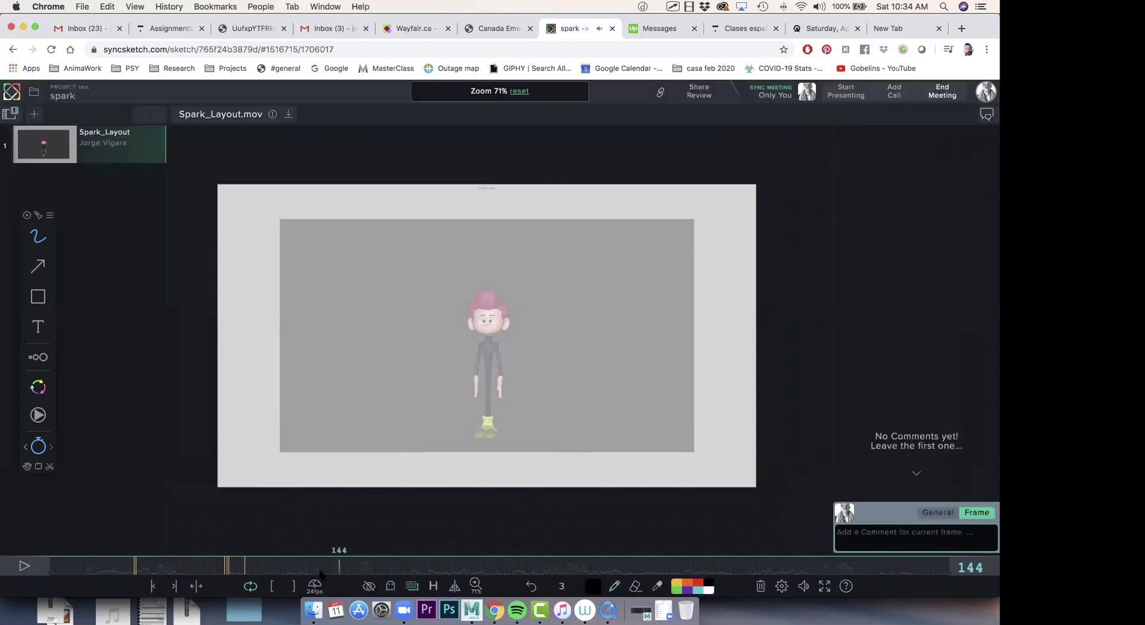
drag(320, 569, 355, 568)
key(space)
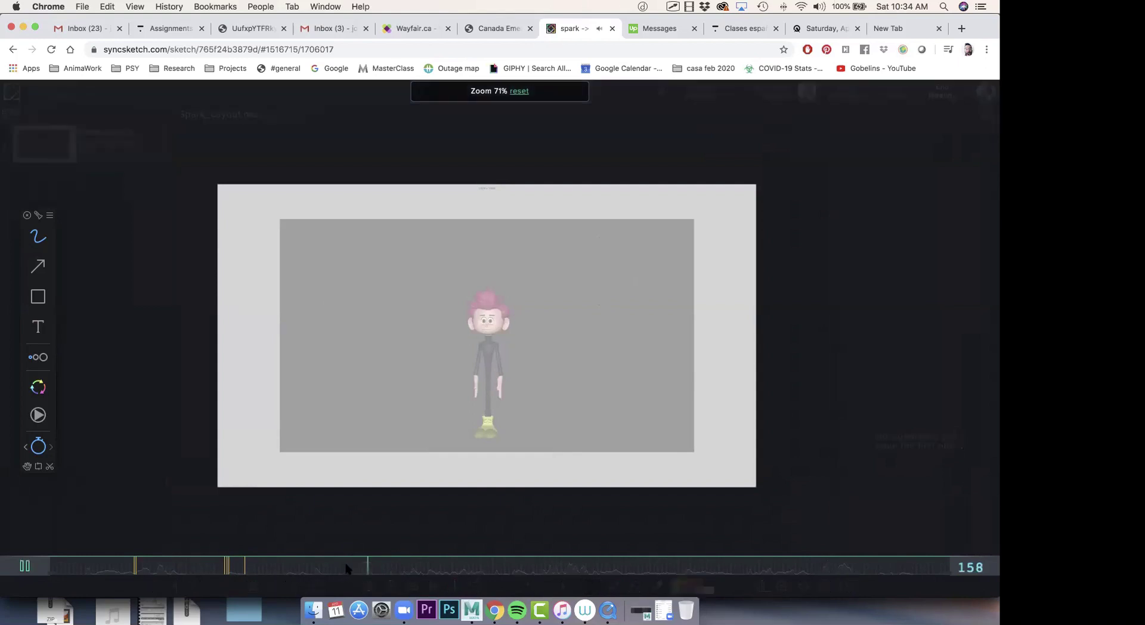
key(space)
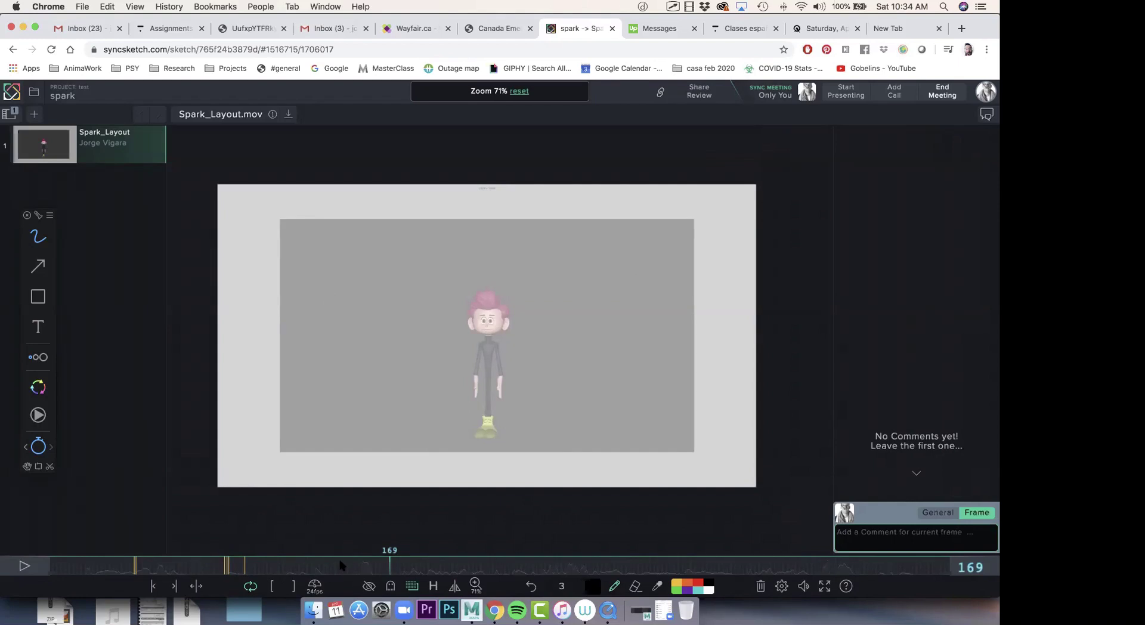
click(323, 566)
key(space)
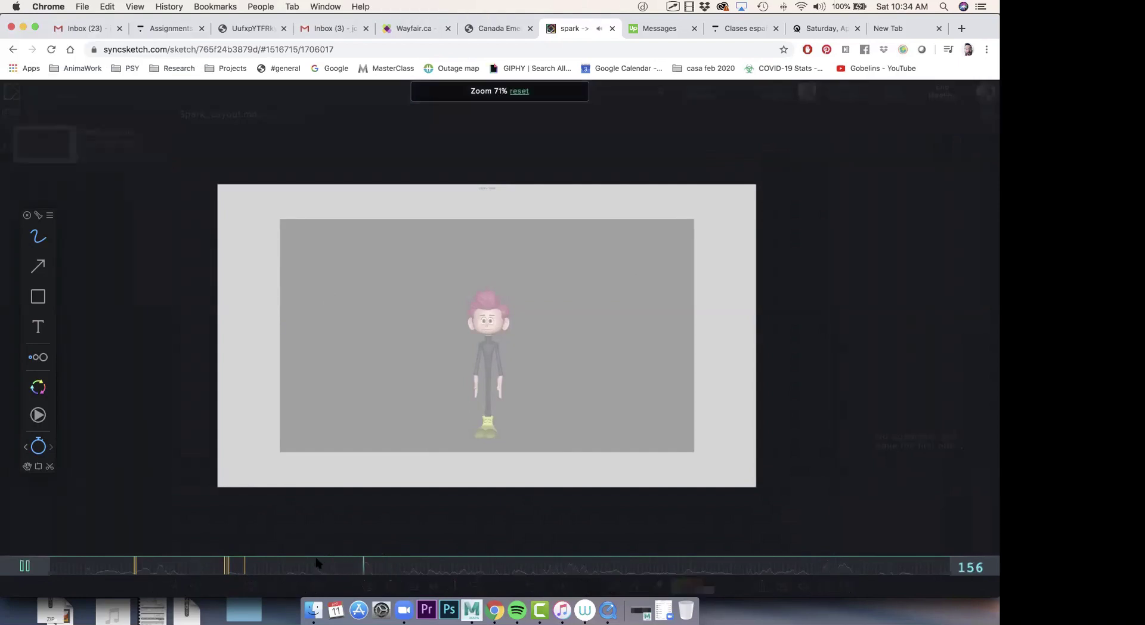
key(space)
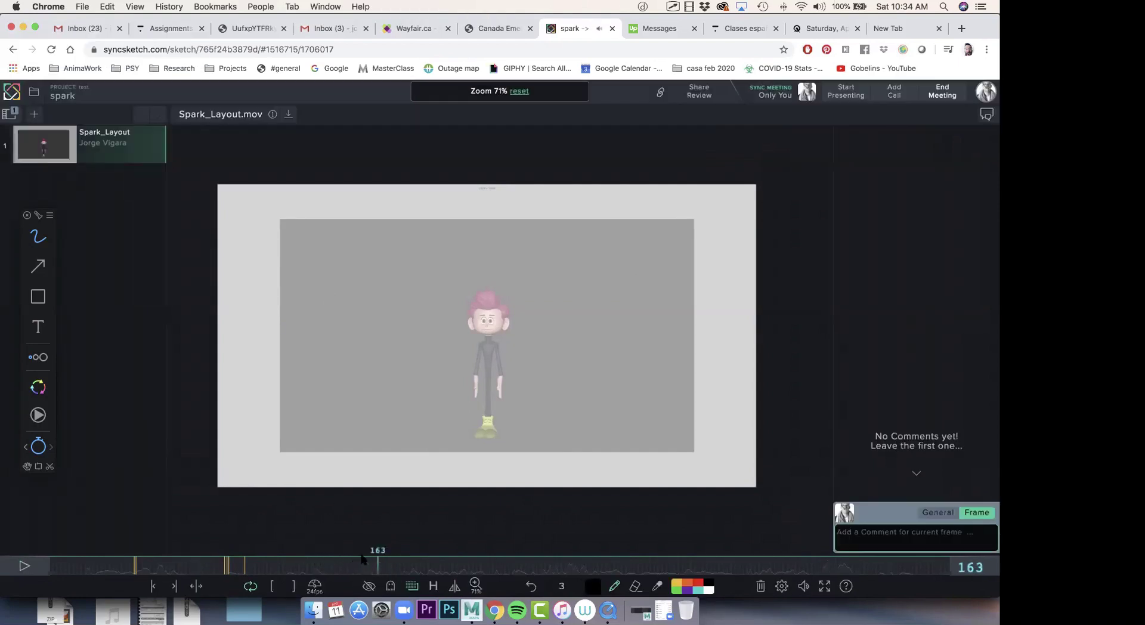
On frame 163, sketch a curved line of action, a tilted shoulder line, two spread bent legs with feet, and a flat oval scribble beside them
scroll(501, 292, up, 2)
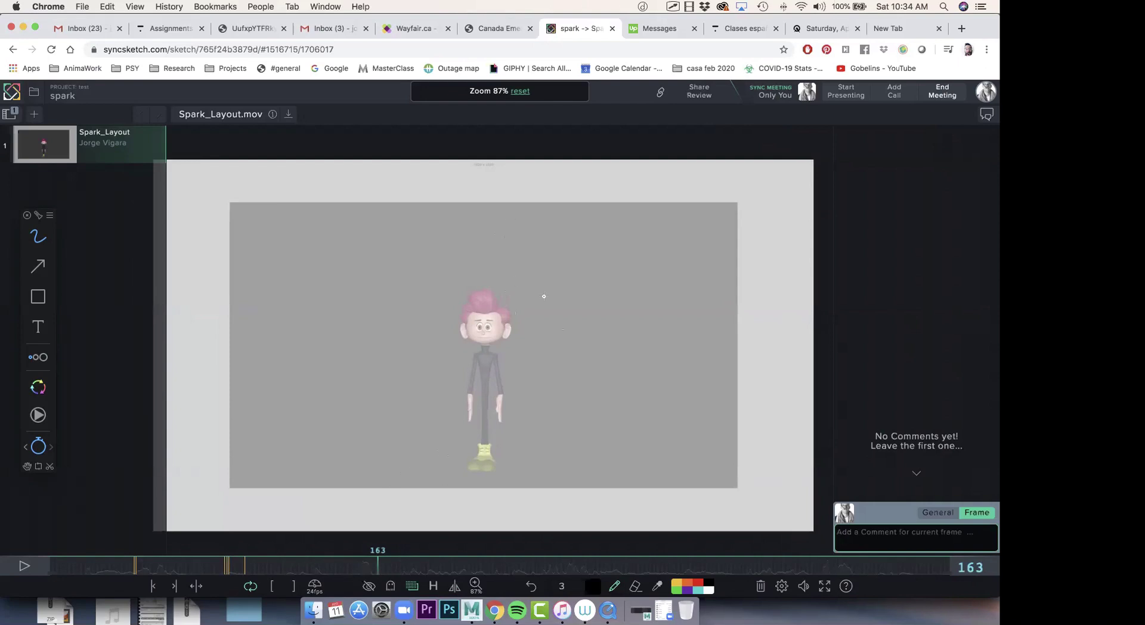
drag(505, 209, 542, 418)
drag(421, 288, 662, 253)
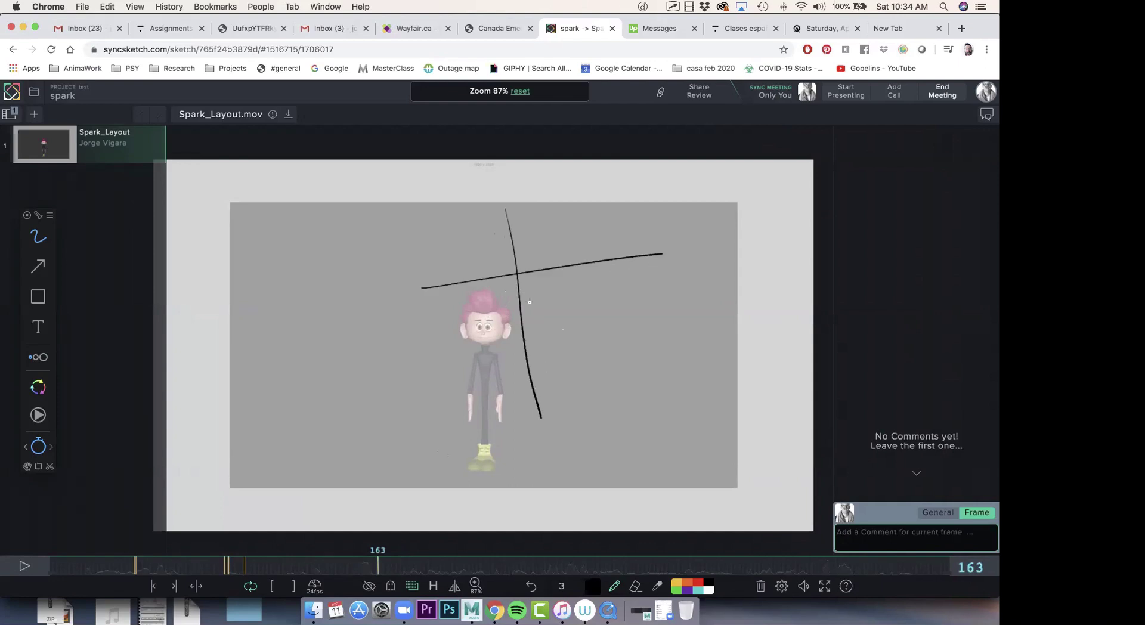
mouse_move(523, 315)
mouse_down()
mouse_move(440, 423)
mouse_move(449, 335)
mouse_move(437, 423)
mouse_up()
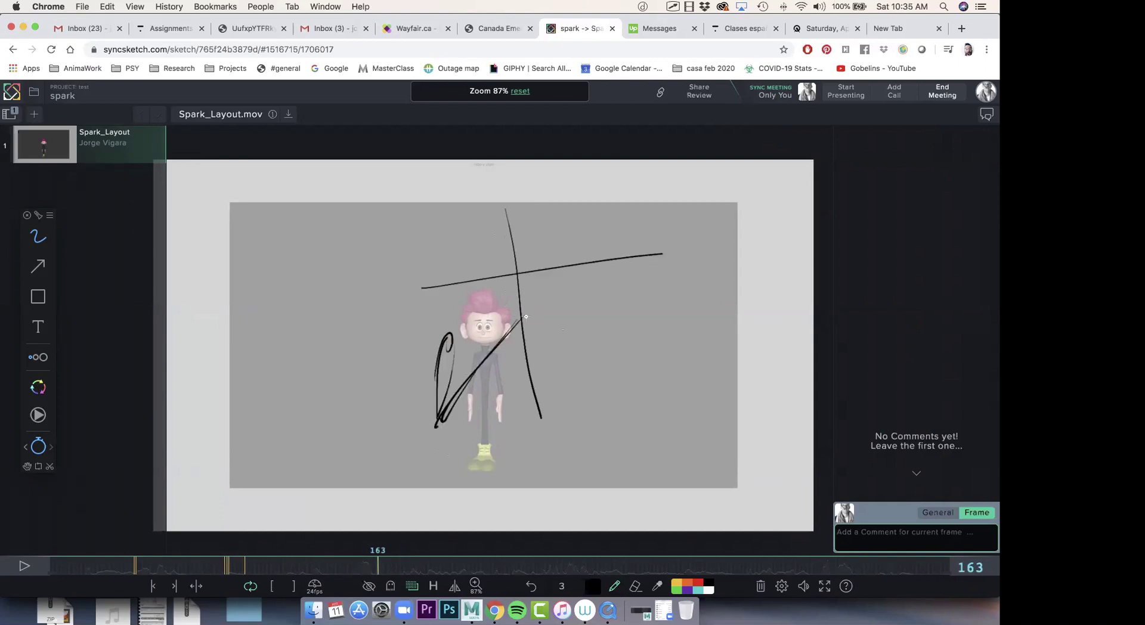
drag(526, 319, 642, 416)
drag(528, 340, 651, 417)
drag(606, 401, 645, 408)
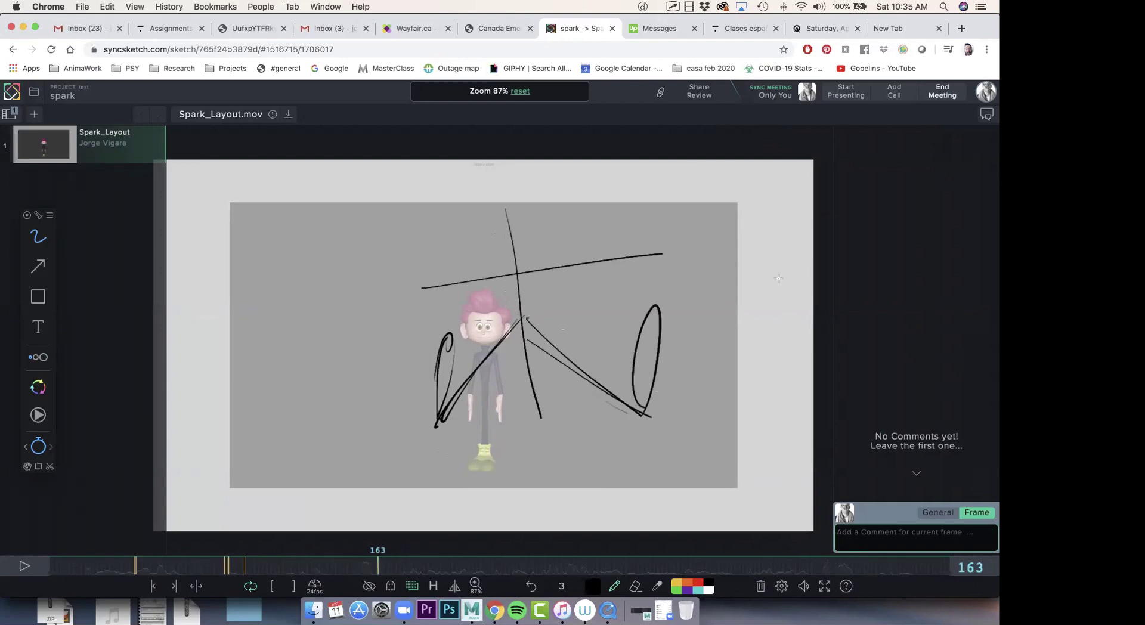
mouse_move(778, 278)
mouse_down()
mouse_move(677, 283)
mouse_move(792, 277)
mouse_move(692, 284)
mouse_up()
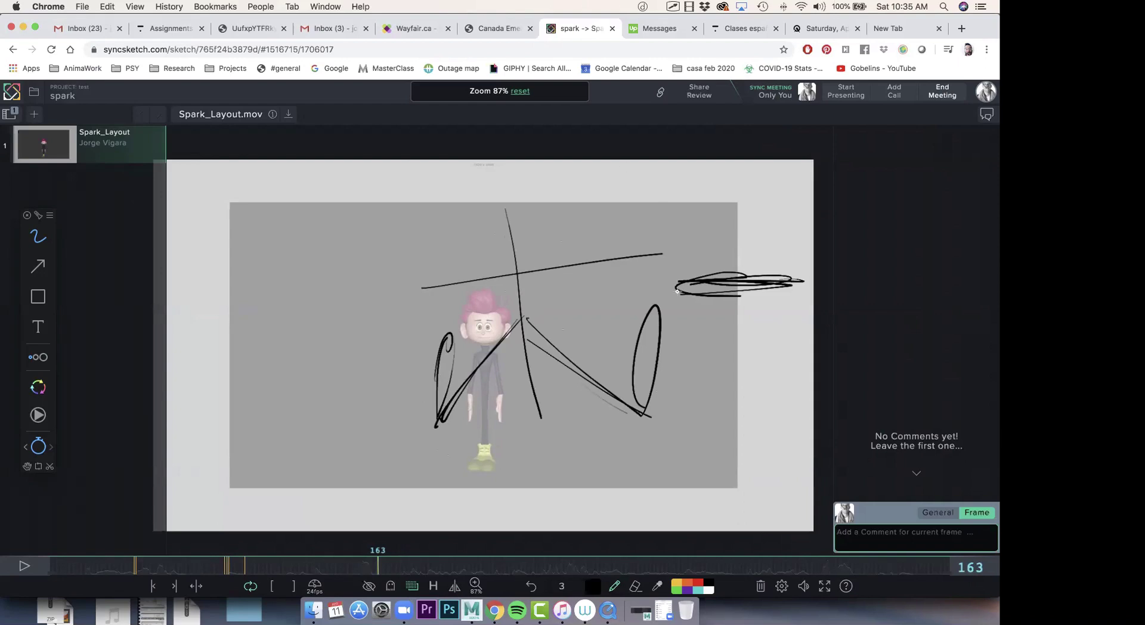
Add a narrow torso and two outstretched arms with open, spread-fingered hands to the frame 163 pose
drag(510, 273, 520, 320)
drag(522, 277, 526, 320)
drag(534, 279, 529, 322)
drag(542, 266, 653, 251)
mouse_move(546, 275)
mouse_down()
mouse_move(648, 259)
mouse_move(670, 220)
mouse_move(652, 309)
mouse_up()
drag(651, 267, 623, 313)
drag(628, 307, 650, 266)
drag(506, 268, 416, 278)
mouse_move(418, 279)
mouse_down()
mouse_move(477, 275)
mouse_move(431, 242)
mouse_move(412, 343)
mouse_move(431, 286)
mouse_up()
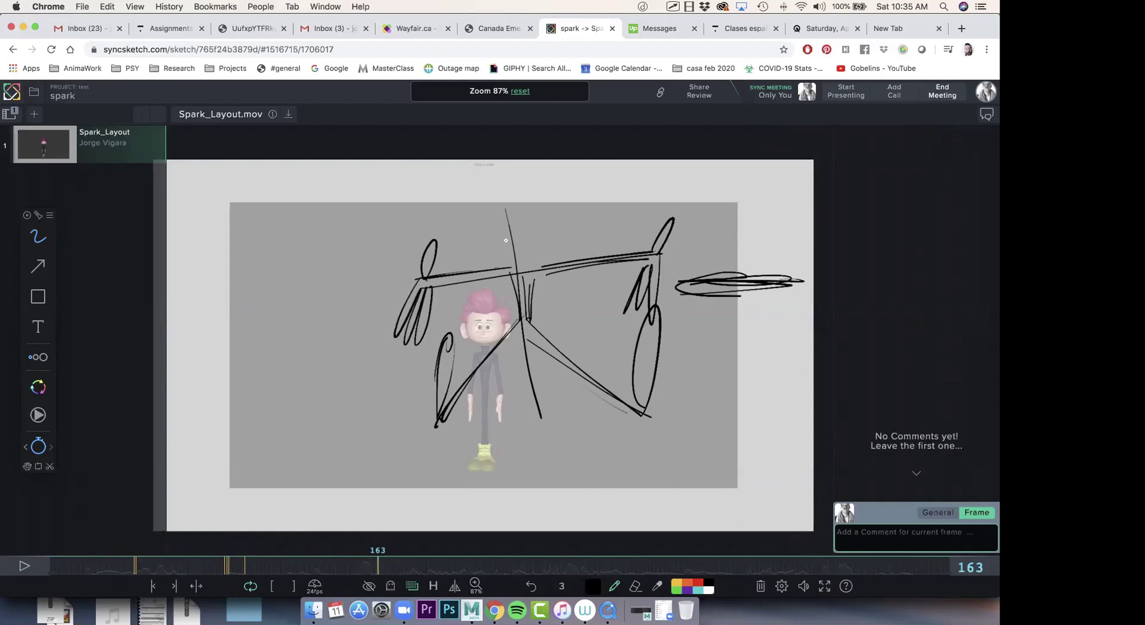
Draw the tilted head with its facial features, flying hair strands and neck on the frame 163 pose
mouse_move(560, 263)
mouse_down()
mouse_move(525, 263)
mouse_move(518, 244)
mouse_move(519, 265)
mouse_move(468, 226)
mouse_move(493, 216)
mouse_move(511, 227)
mouse_move(500, 216)
mouse_move(532, 214)
mouse_move(513, 219)
mouse_move(520, 229)
mouse_move(532, 199)
mouse_move(541, 230)
mouse_move(522, 208)
mouse_move(506, 210)
mouse_move(512, 202)
mouse_move(527, 229)
mouse_move(534, 195)
mouse_move(540, 213)
mouse_move(505, 200)
mouse_move(528, 261)
mouse_move(513, 201)
mouse_move(572, 235)
mouse_move(504, 239)
mouse_up()
mouse_move(560, 207)
mouse_down()
mouse_move(597, 216)
mouse_move(551, 234)
mouse_up()
mouse_move(579, 166)
mouse_down()
mouse_move(570, 219)
mouse_move(563, 209)
mouse_up()
mouse_move(528, 246)
mouse_down()
mouse_move(546, 249)
mouse_move(520, 260)
mouse_move(528, 265)
mouse_up()
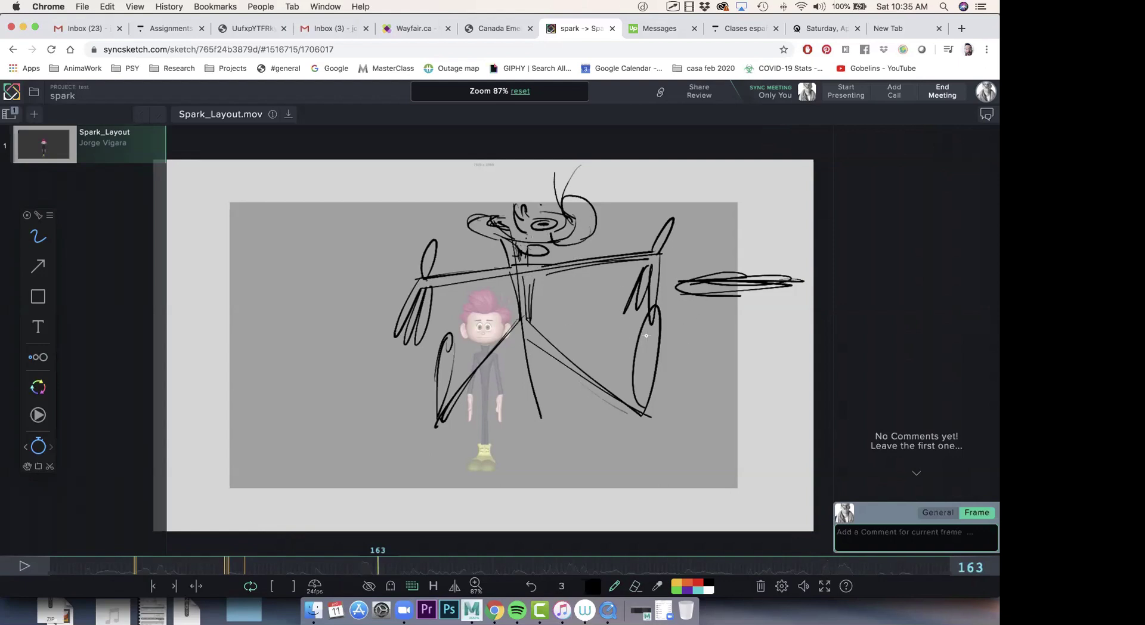
Step through and play the frames around 163 to check the timing of the new pose, returning to frame 163
key(Left)
key(Right)
key(Left)
key(Left)
key(Left)
key(Left)
key(Left)
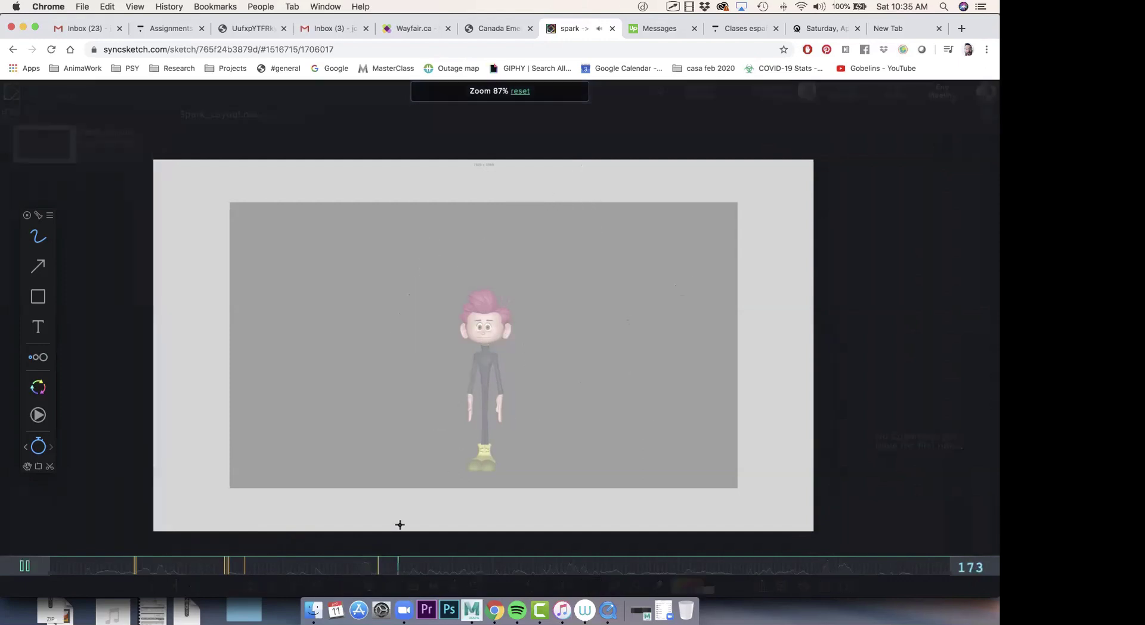
click(344, 567)
drag(346, 569, 384, 566)
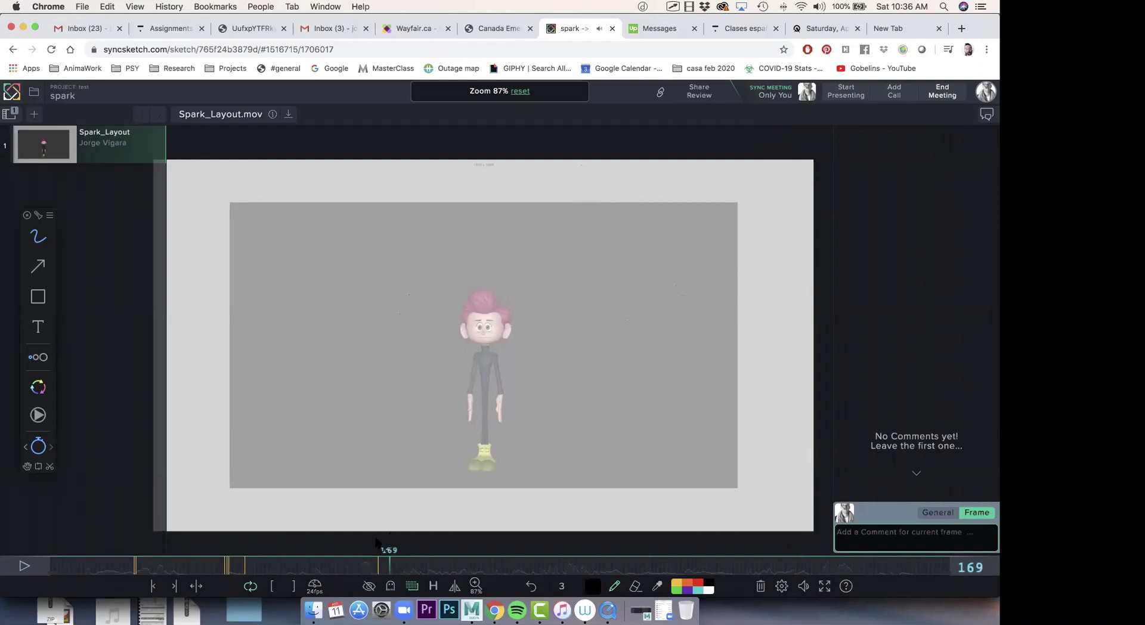
key(Left)
key(Left)
key(Left)
key(Left)
key(Left)
key(Left)
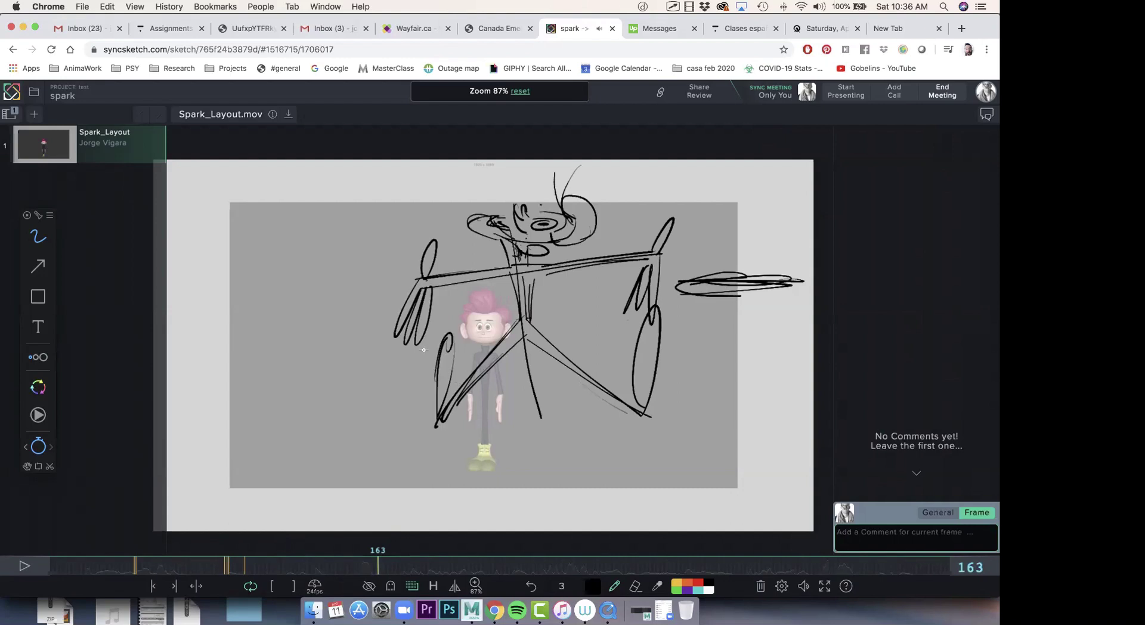
On frame 164, draw a small upward arrow below the character and two forearms reaching up into frame, one with an open hand
key(Right)
drag(423, 482, 454, 397)
scroll(454, 397, down, 1)
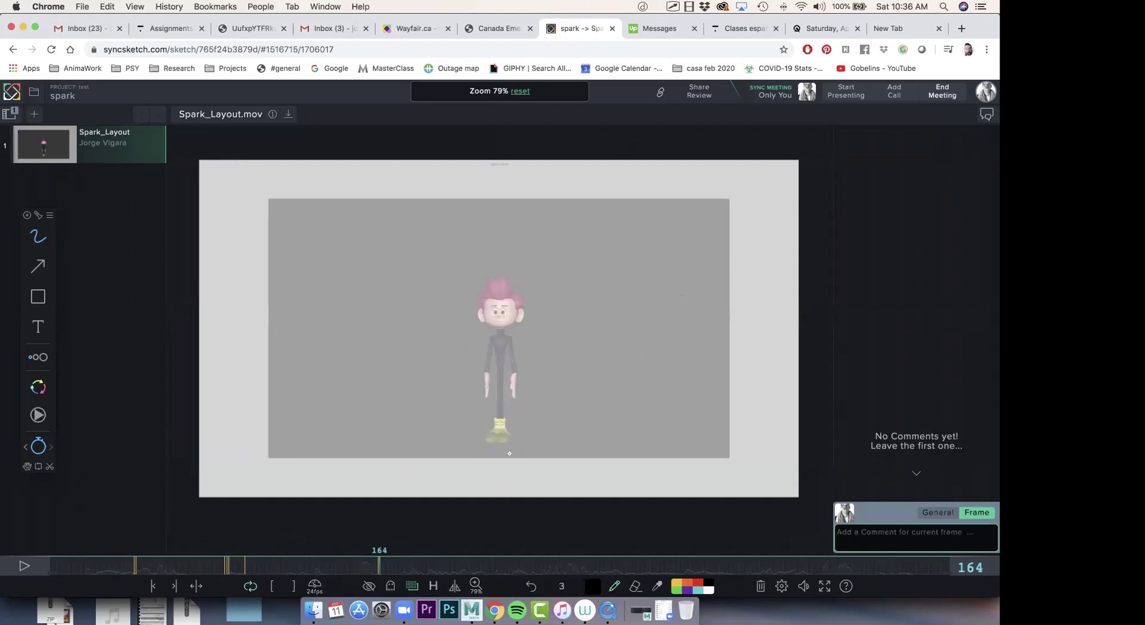
mouse_move(508, 493)
mouse_down()
mouse_move(501, 467)
mouse_move(514, 461)
mouse_up()
drag(376, 490, 359, 311)
mouse_move(370, 324)
mouse_down()
mouse_move(379, 478)
mouse_move(393, 495)
mouse_up()
drag(390, 349, 394, 470)
mouse_move(394, 301)
mouse_down()
mouse_move(399, 270)
mouse_move(387, 296)
mouse_move(362, 257)
mouse_move(337, 257)
mouse_move(356, 313)
mouse_up()
drag(575, 353, 591, 477)
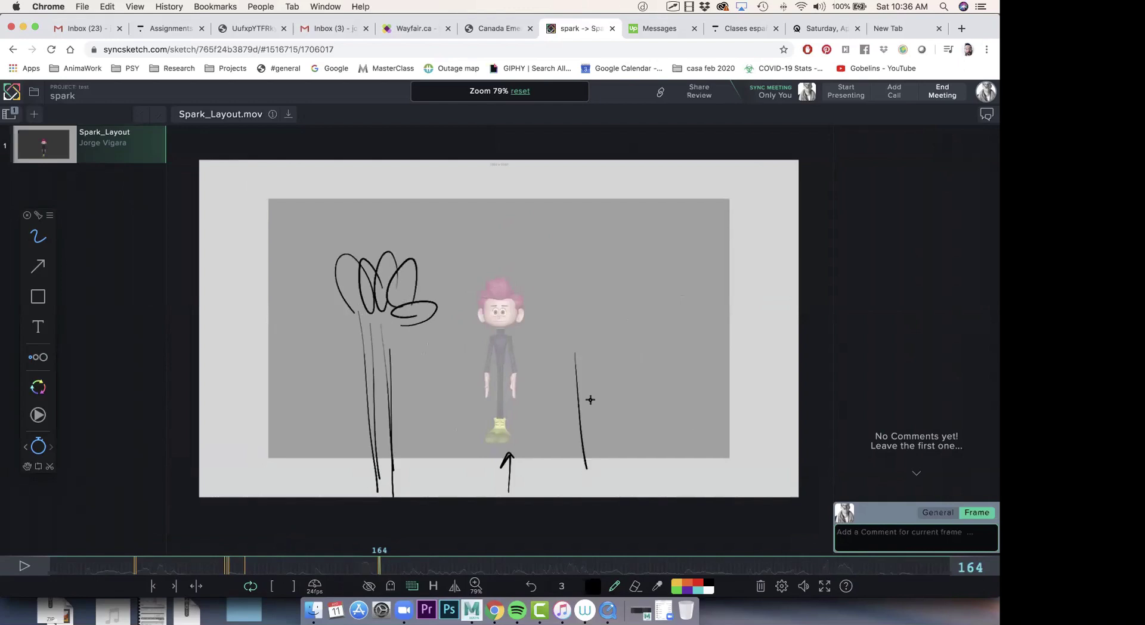
drag(610, 365, 612, 494)
On frame 165, sketch a slanted arm guide and a tall rounded head with two long eyes and an open mouth
key(Right)
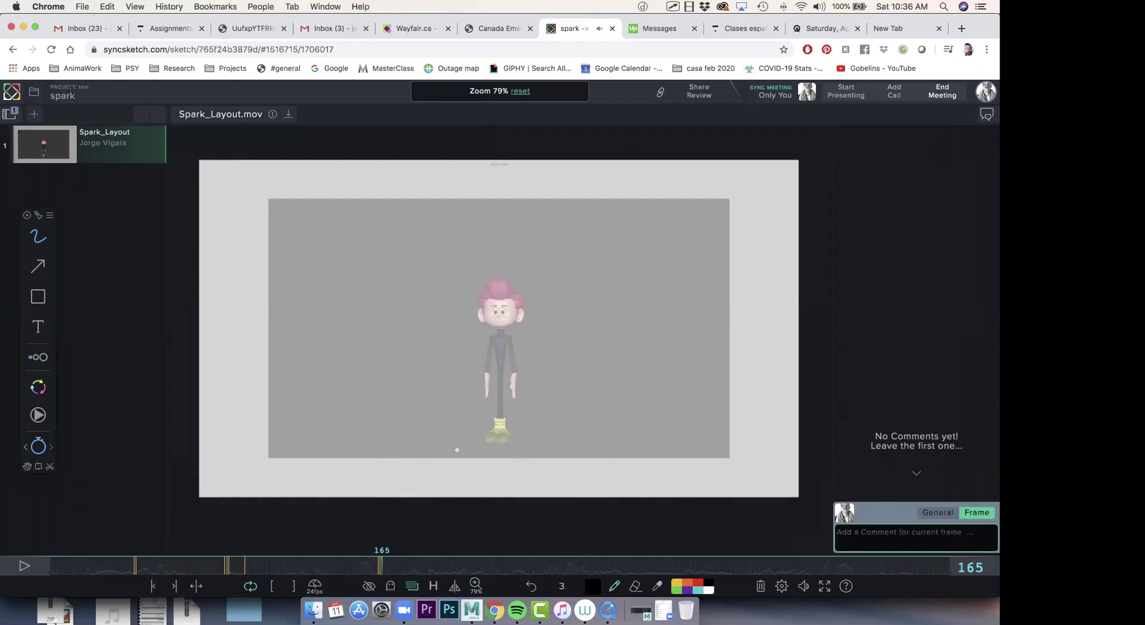
drag(464, 496, 445, 353)
drag(436, 252, 461, 434)
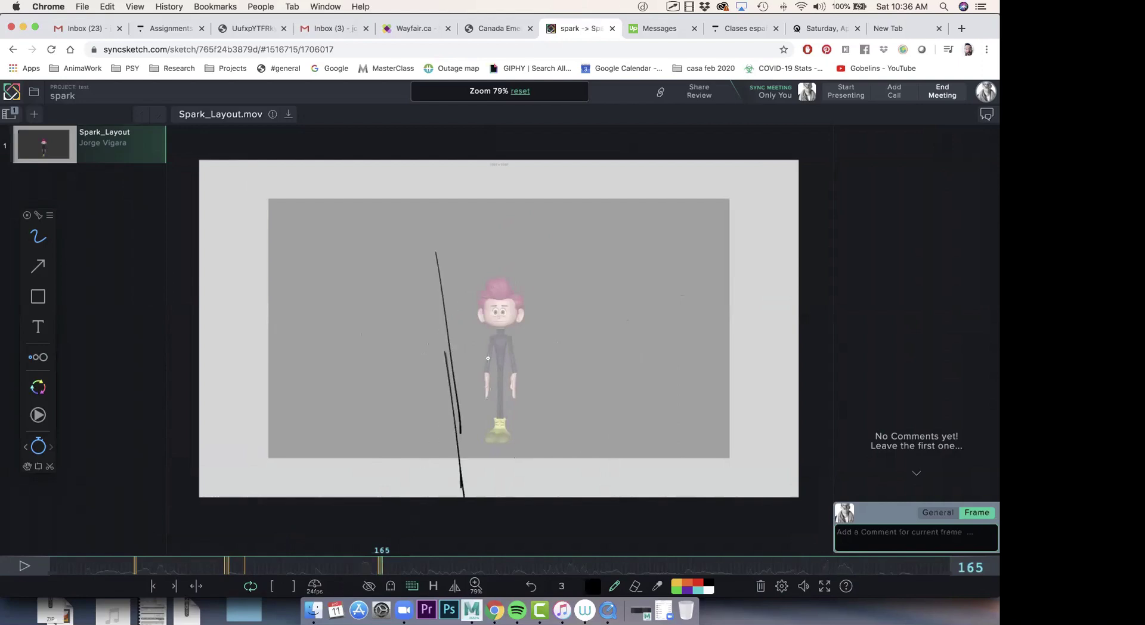
mouse_move(532, 309)
mouse_down()
mouse_move(492, 300)
mouse_move(548, 302)
mouse_up()
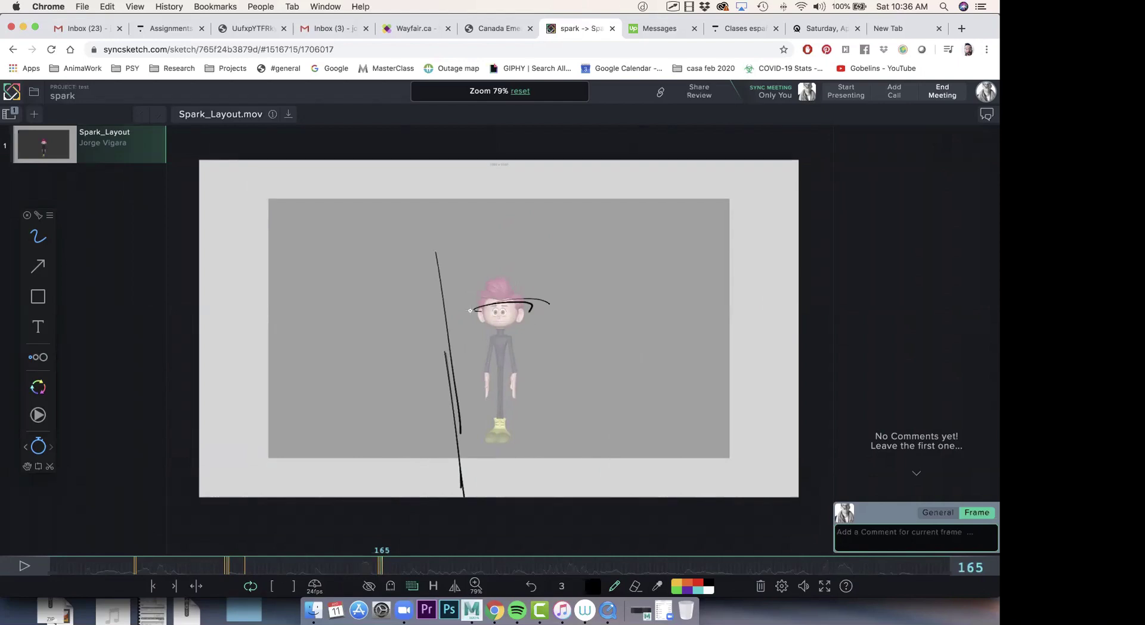
drag(473, 317, 483, 431)
mouse_move(546, 303)
mouse_down()
mouse_move(549, 373)
mouse_move(519, 441)
mouse_move(470, 418)
mouse_up()
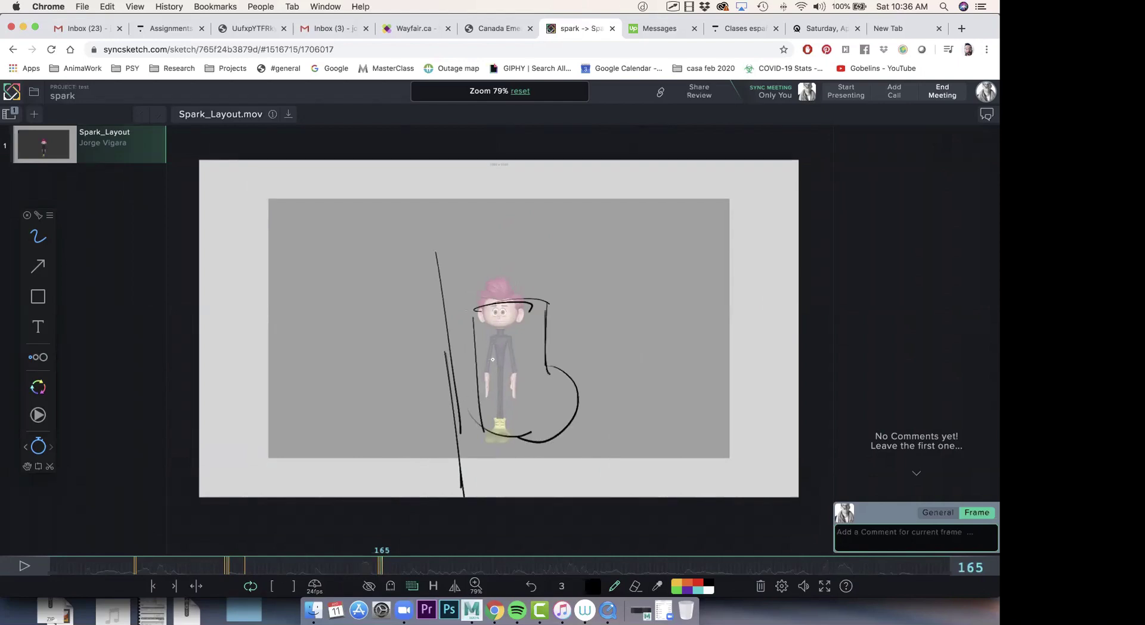
mouse_move(512, 329)
mouse_down()
mouse_move(520, 387)
mouse_move(504, 373)
mouse_move(518, 369)
mouse_move(517, 352)
mouse_move(509, 428)
mouse_move(524, 401)
mouse_up()
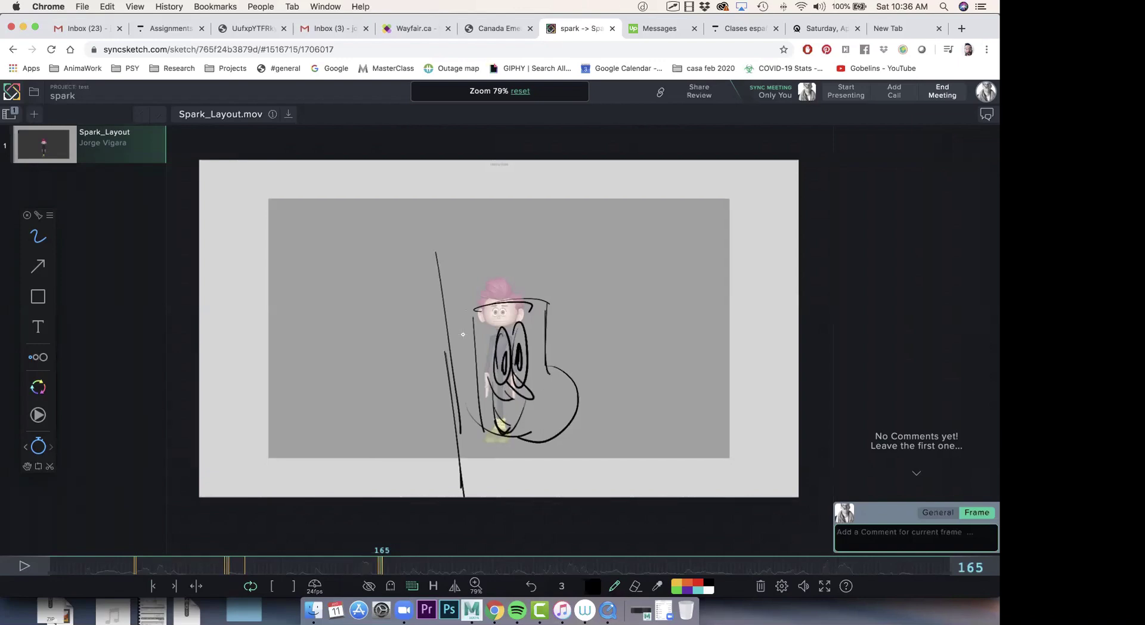
Complete the frame 165 pose with two long raised arms and open hands, a hair curve above the head, and a curved upward arrow
mouse_move(446, 234)
mouse_down()
mouse_move(476, 476)
mouse_move(438, 310)
mouse_move(457, 174)
mouse_move(432, 179)
mouse_move(411, 227)
mouse_up()
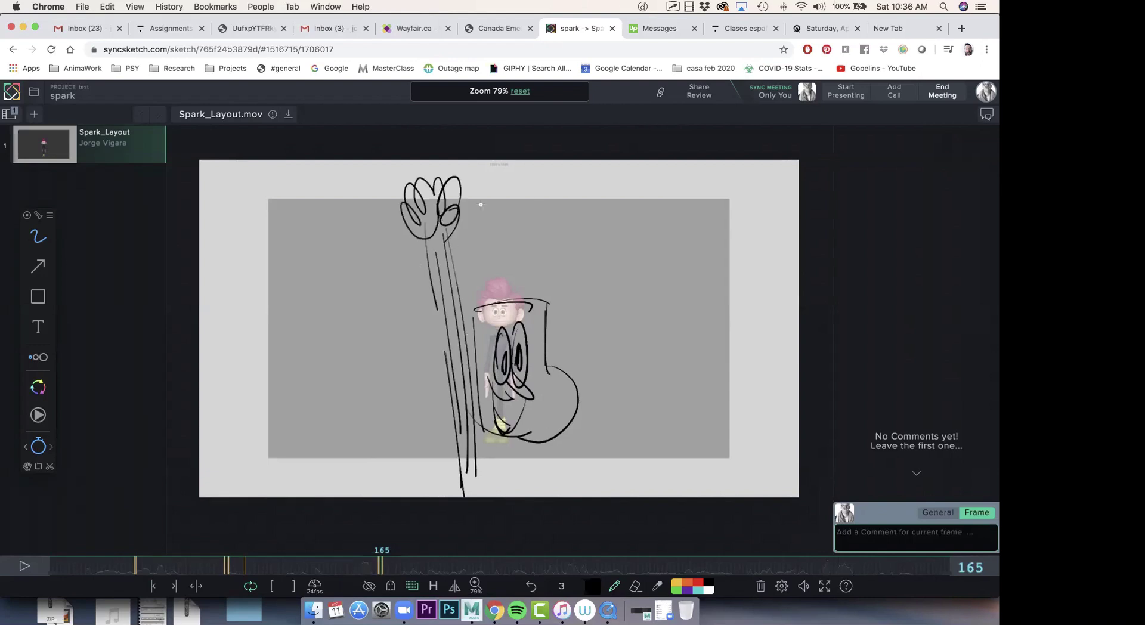
drag(571, 217, 547, 371)
drag(598, 233, 558, 381)
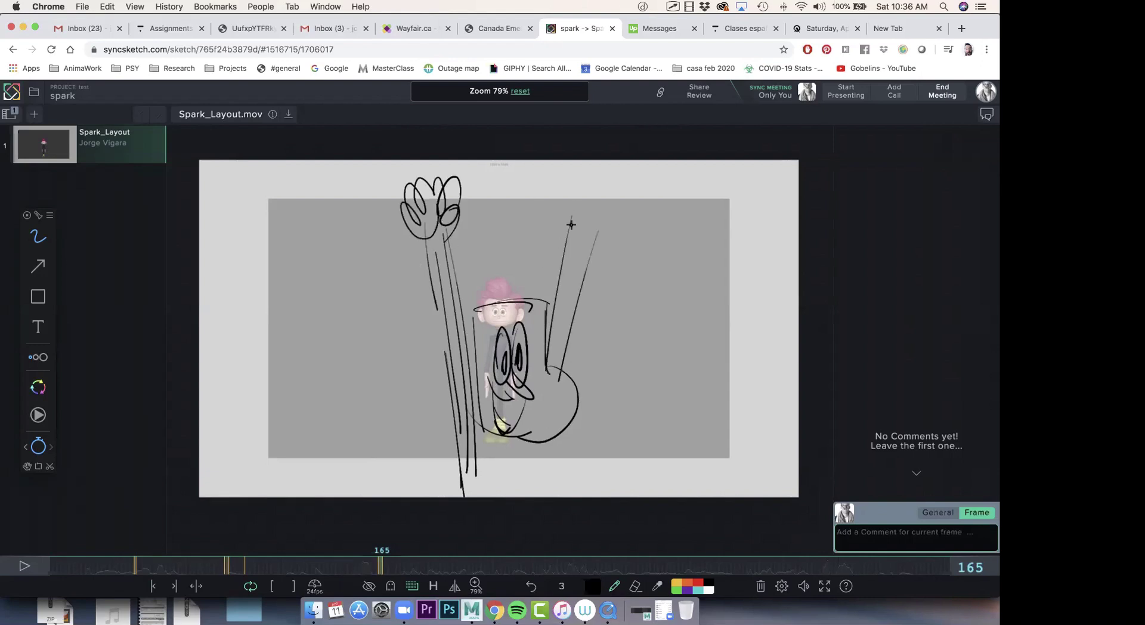
key(Right)
mouse_move(579, 187)
mouse_down()
mouse_move(566, 227)
mouse_move(598, 200)
mouse_move(614, 220)
mouse_move(577, 233)
mouse_up()
key(Left)
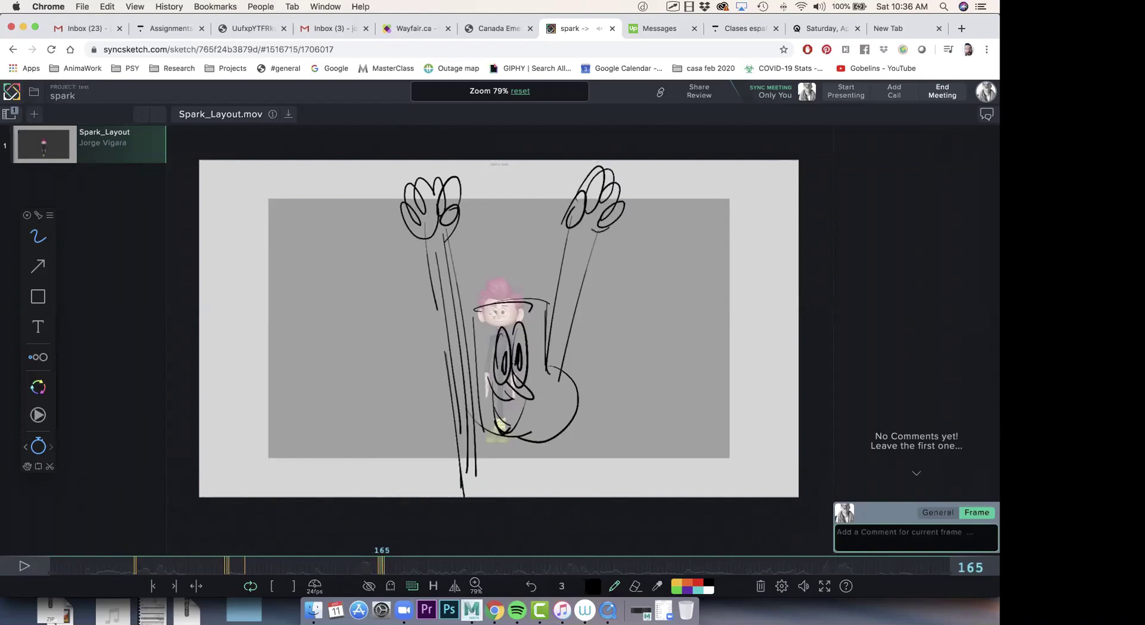
mouse_move(533, 291)
mouse_down()
mouse_move(472, 251)
mouse_move(535, 251)
mouse_up()
drag(347, 477, 404, 416)
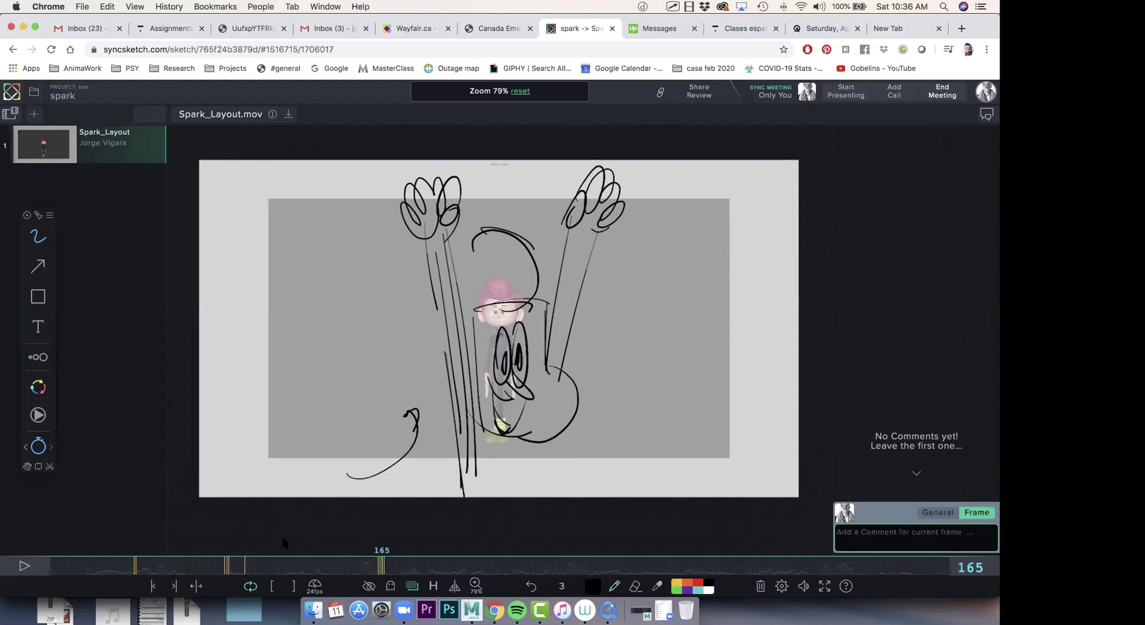
Return to the pose drawn on frame 88
click(246, 566)
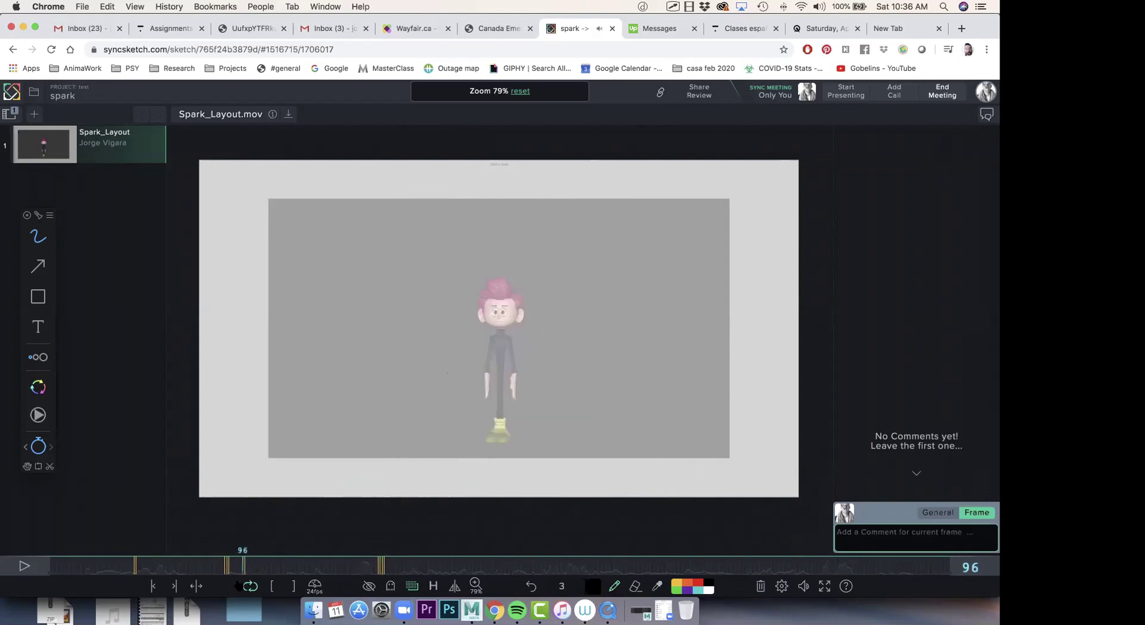
click(227, 564)
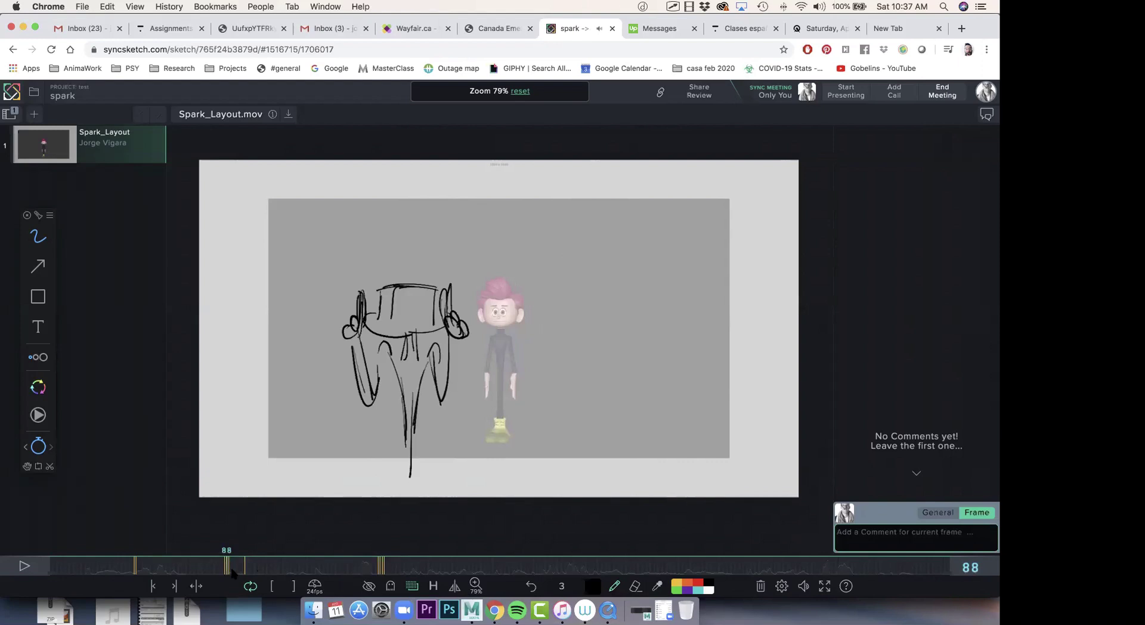
Compare the poses drawn on frames 163 and 165 by stepping back and forth between them
click(382, 566)
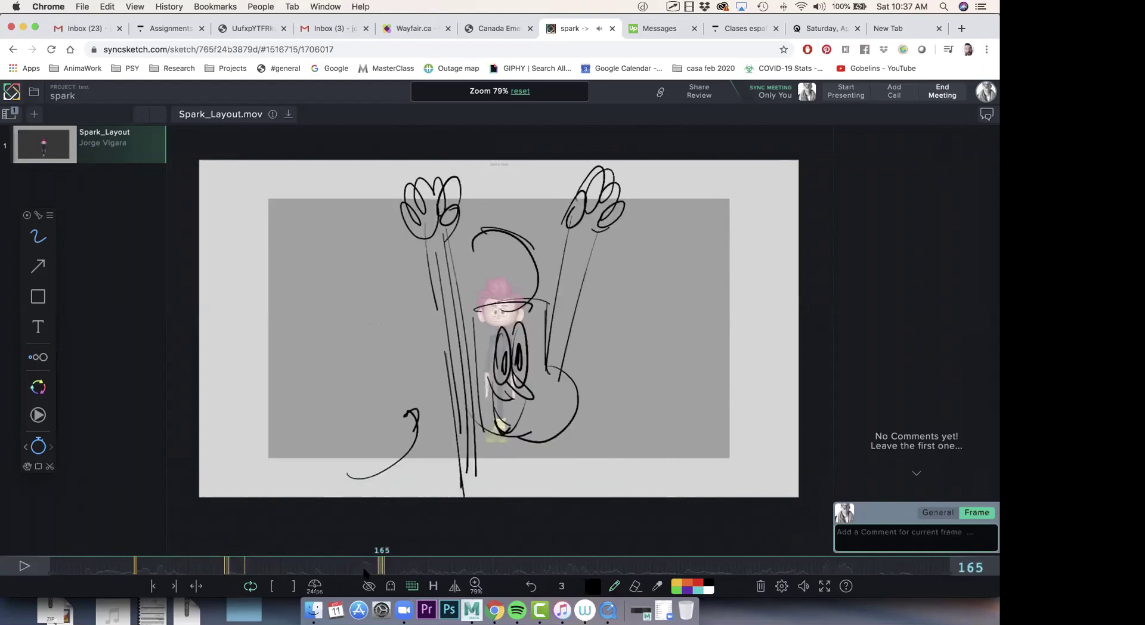
key(Left)
key(Left)
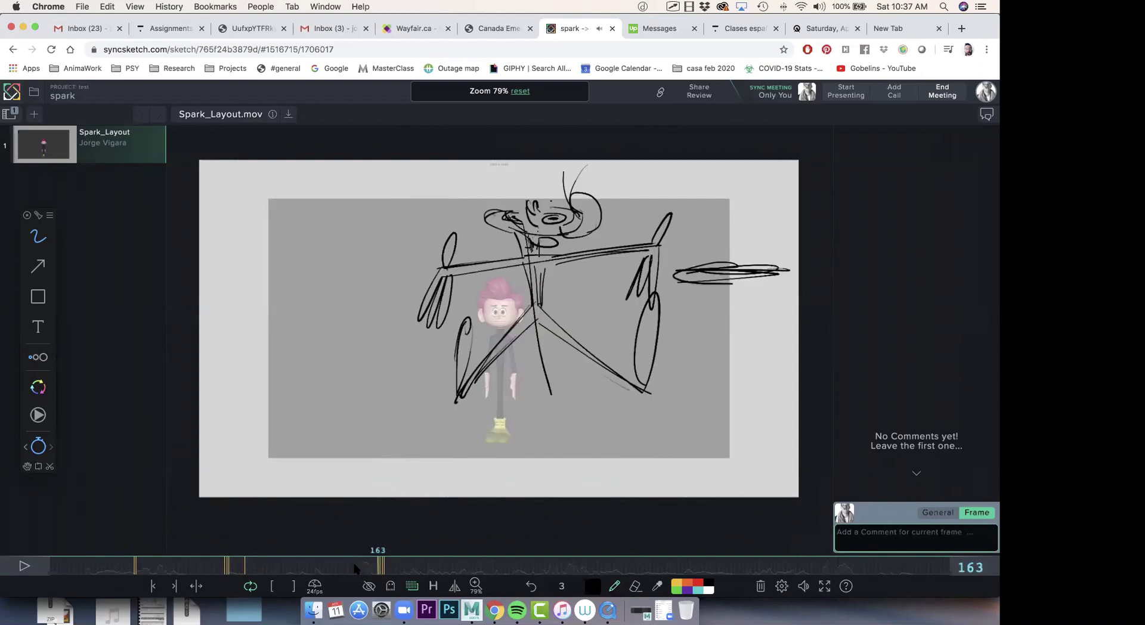
key(Right)
key(Right)
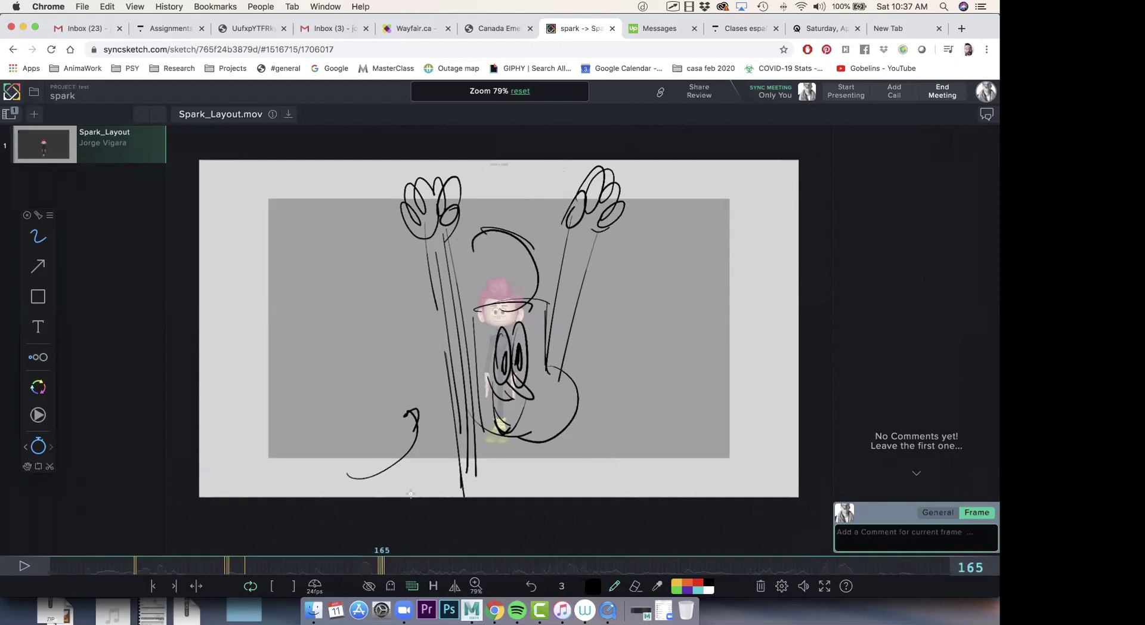
key(Left)
key(Left)
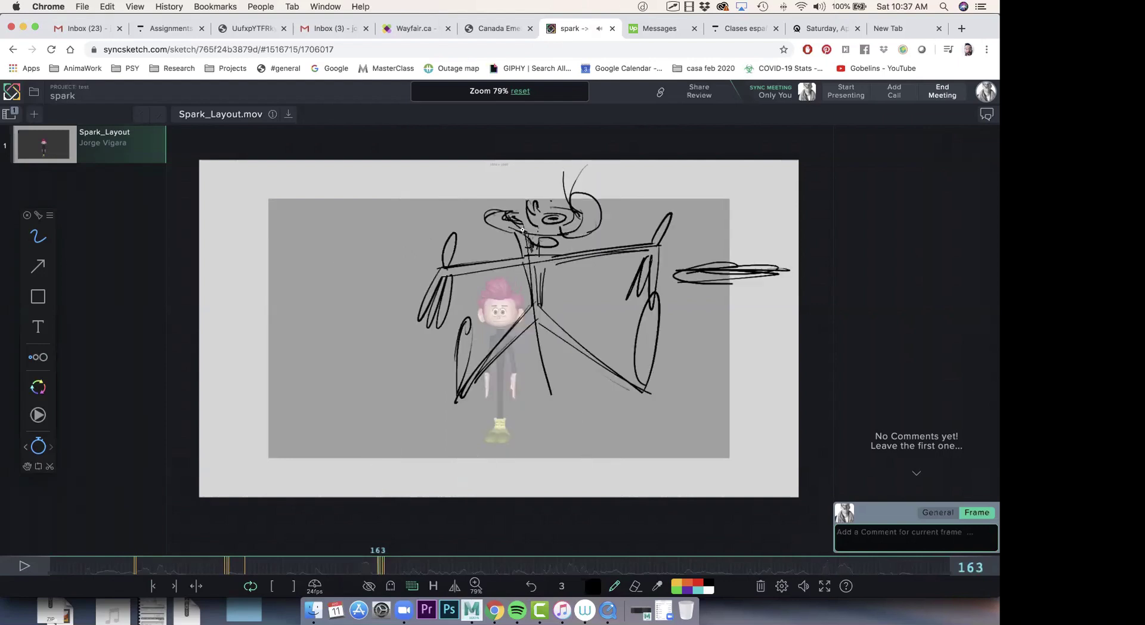
Label the frame 163 pose with a circled 1 and the frame 165 pose with a circled 2
mouse_move(749, 177)
mouse_down()
mouse_move(749, 225)
mouse_move(751, 175)
mouse_up()
key(Right)
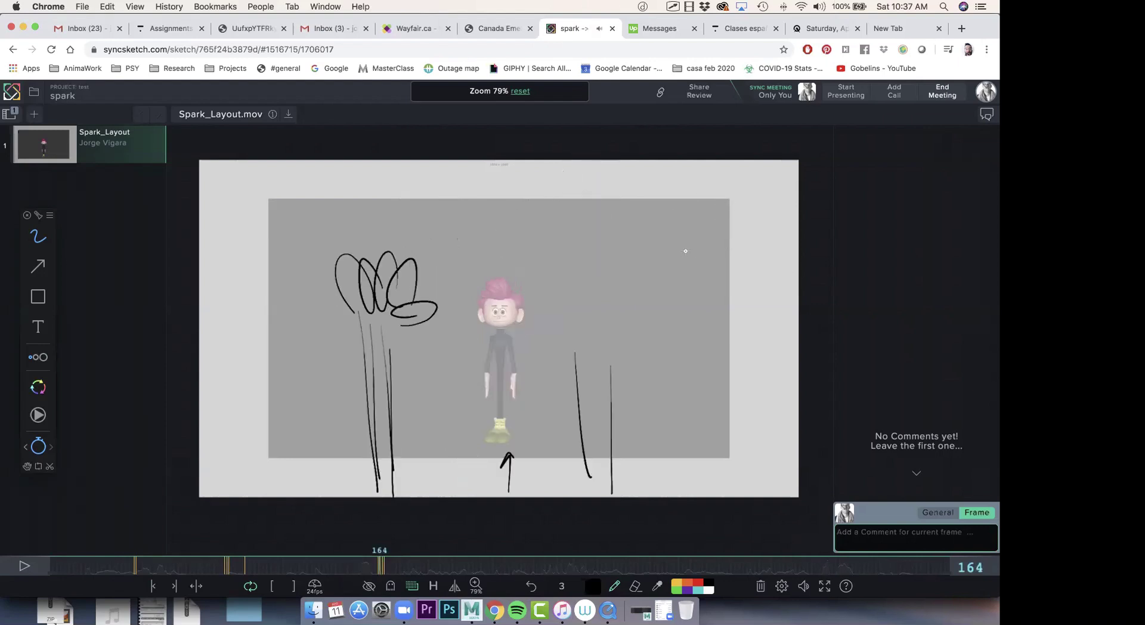
key(Right)
mouse_move(688, 197)
mouse_down()
mouse_move(712, 194)
mouse_move(725, 222)
mouse_up()
mouse_move(710, 190)
mouse_down()
mouse_move(671, 206)
mouse_move(739, 182)
mouse_up()
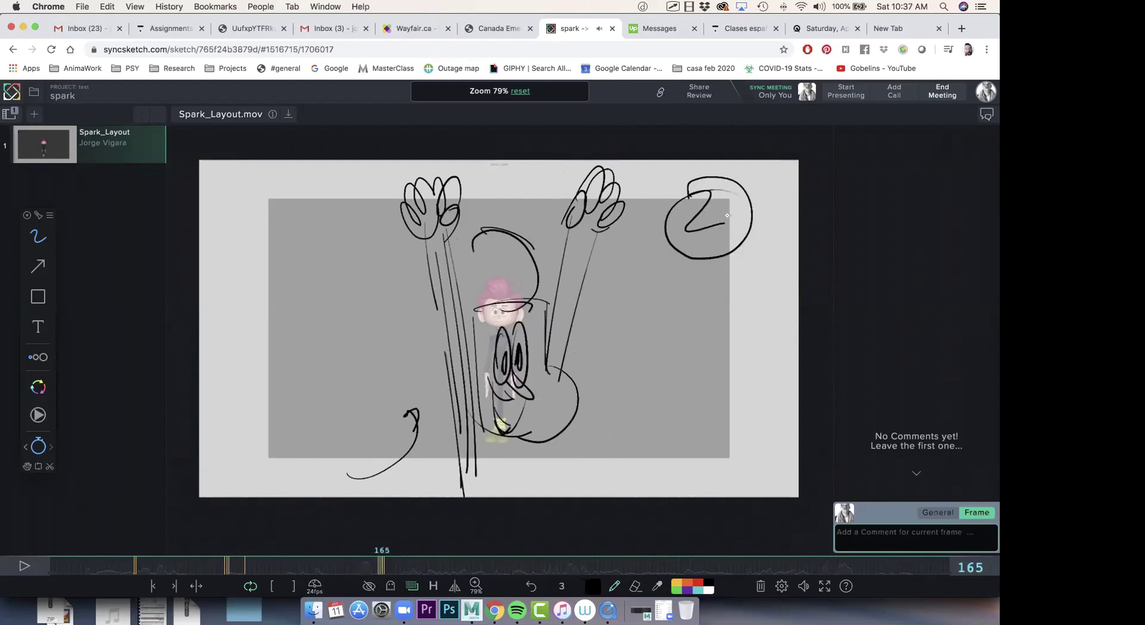
Step back and forth through frames 163 to 165 to examine the transition between the two numbered poses
key(Left)
key(Left)
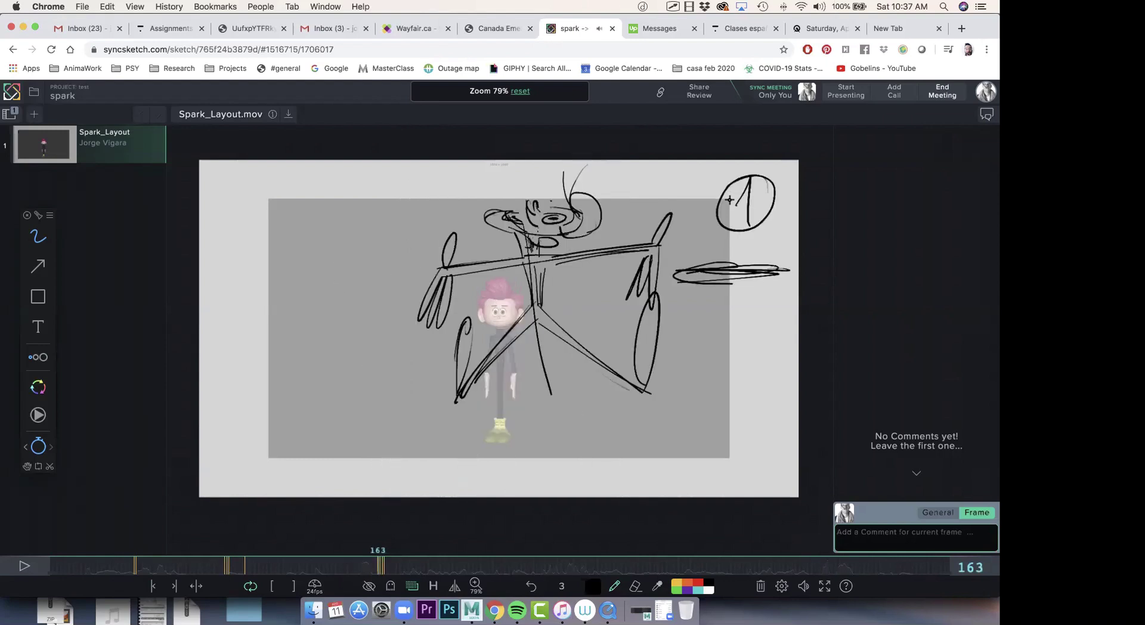
key(Right)
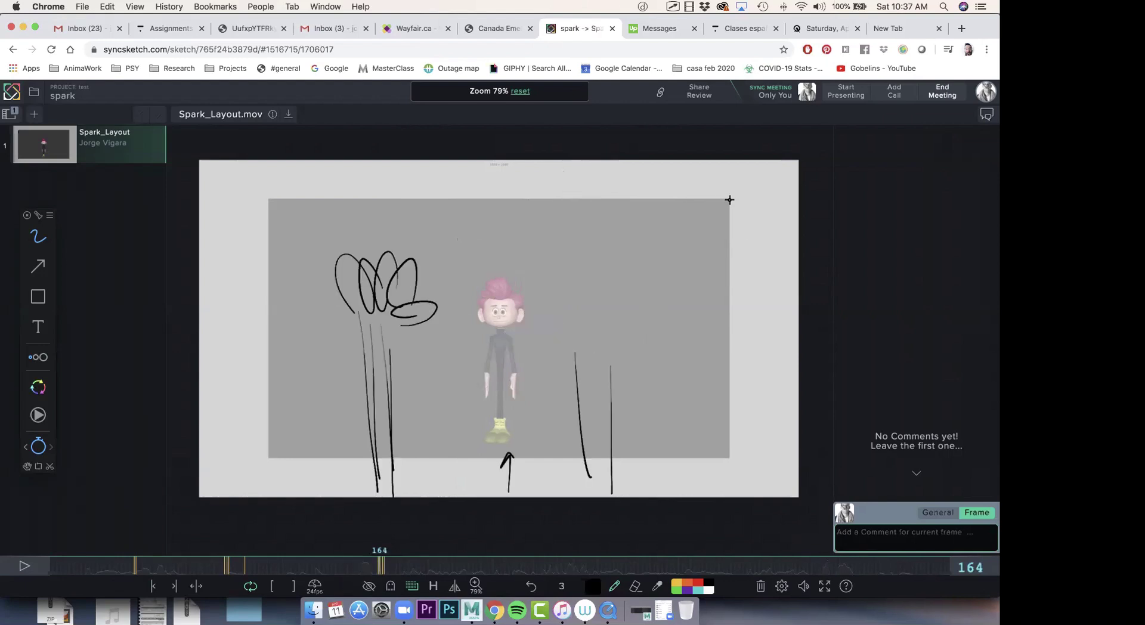
key(Right)
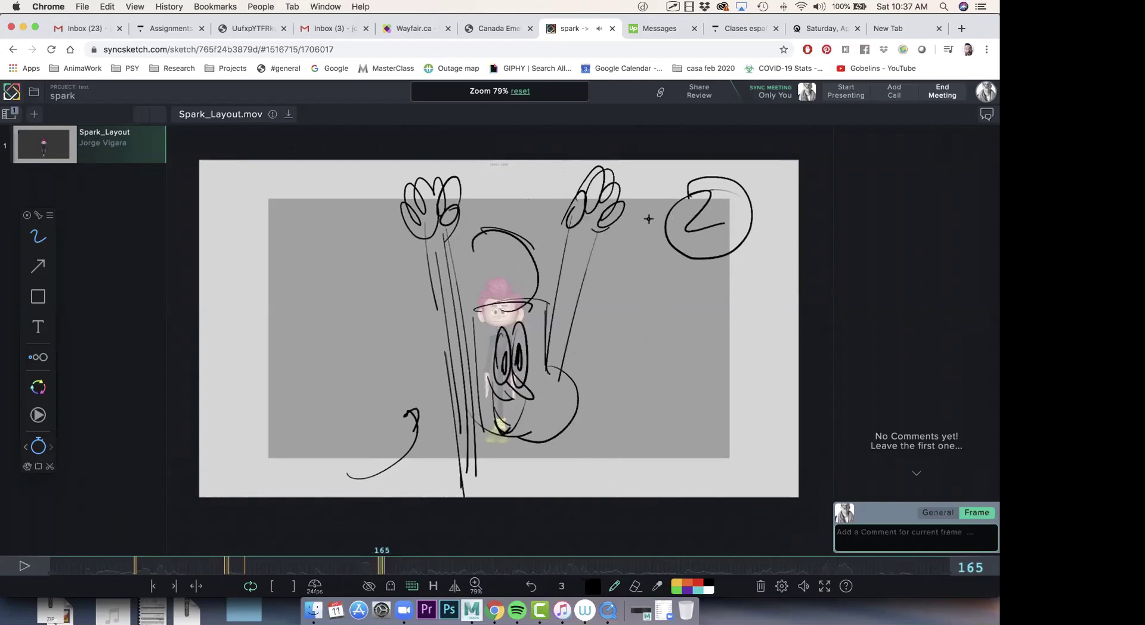
key(Left)
key(Left)
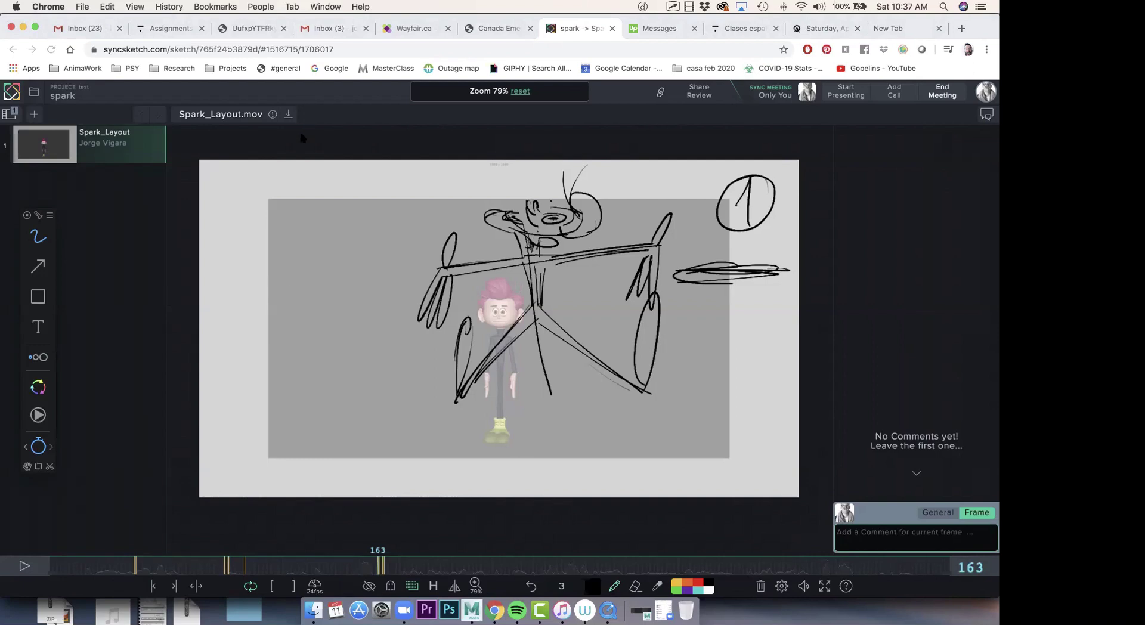
key(Right)
key(Right)
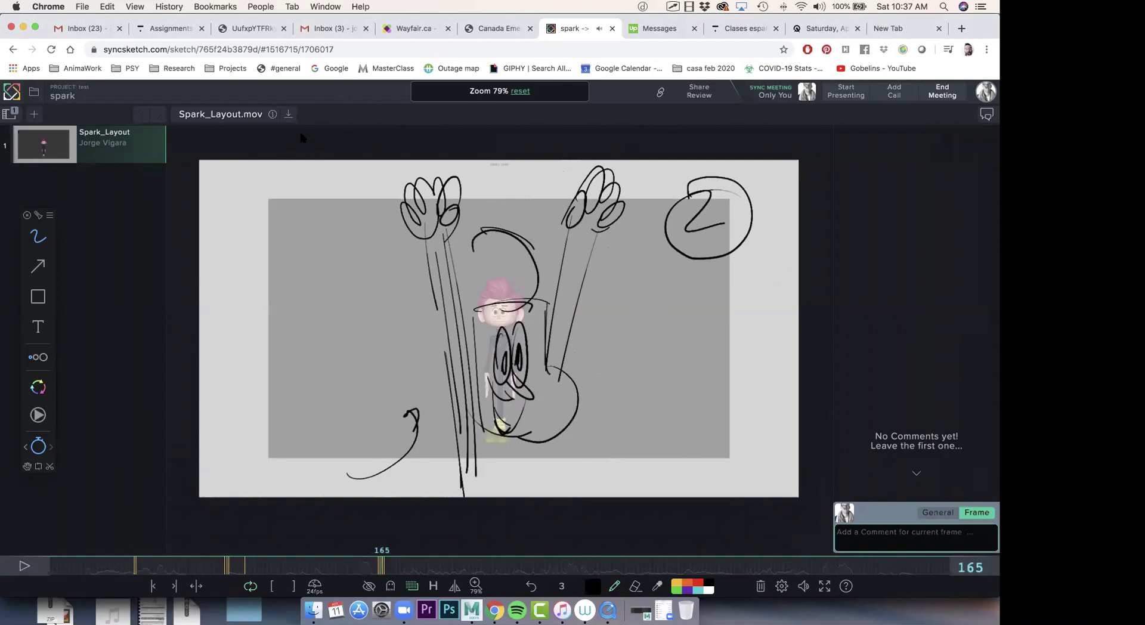
key(Left)
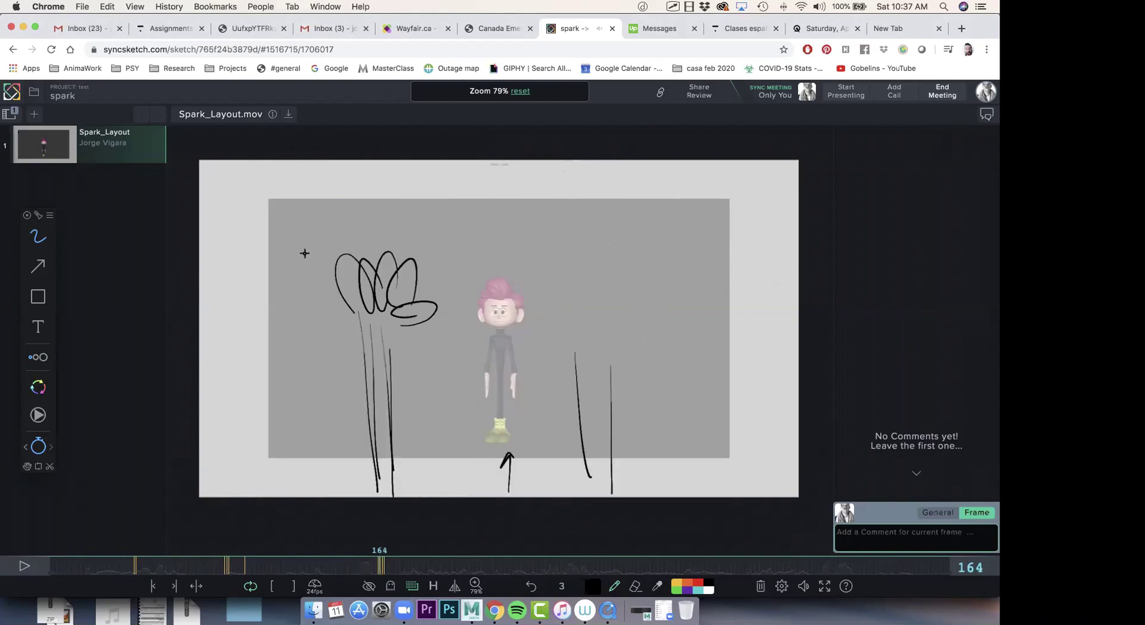
key(Right)
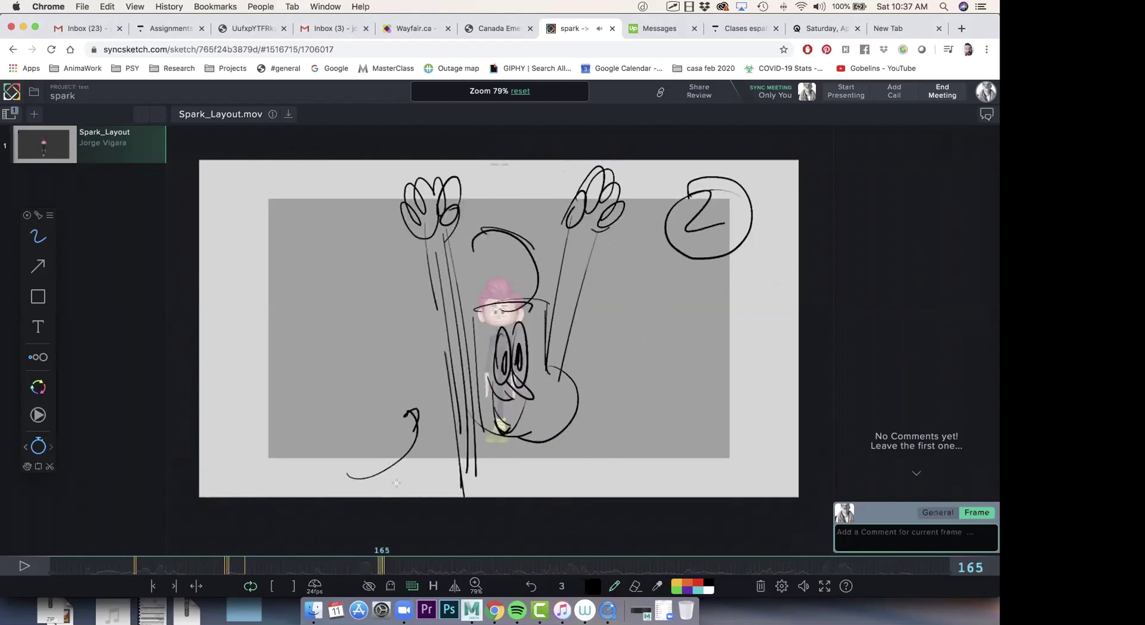
Play the clip from frame 168, then examine the frames just after the frame 165 pose one by one
click(388, 566)
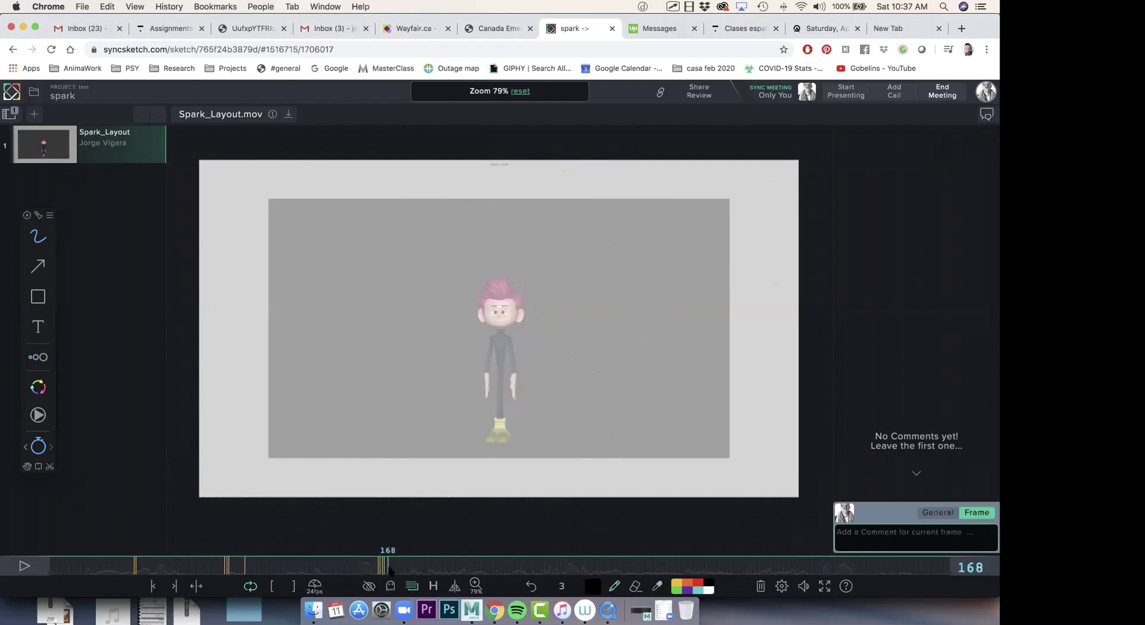
key(space)
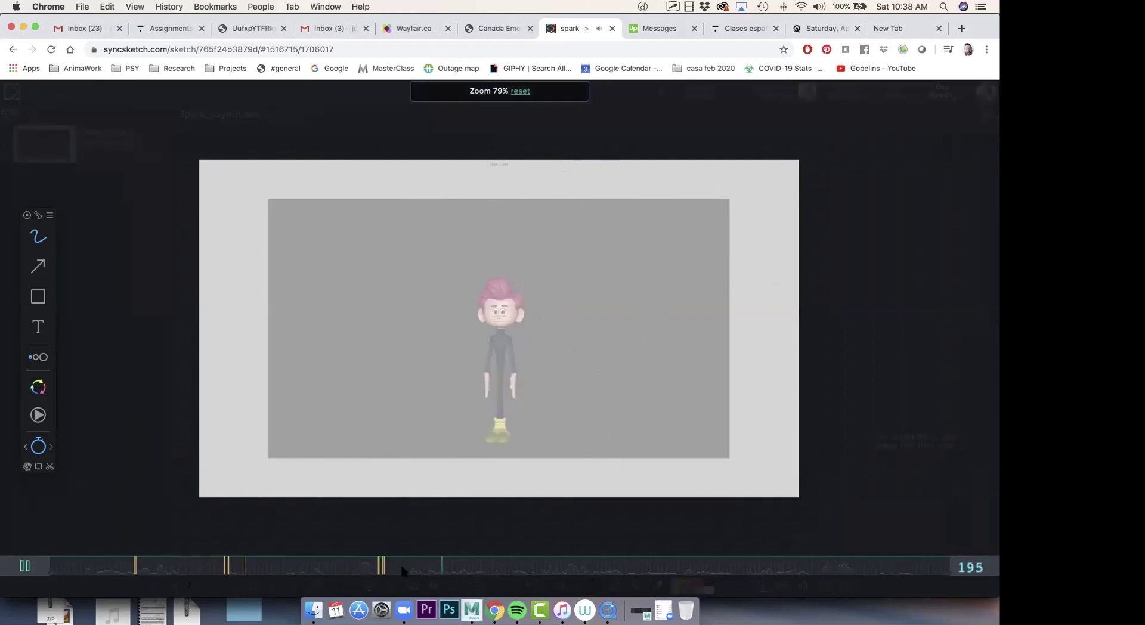
click(281, 563)
key(space)
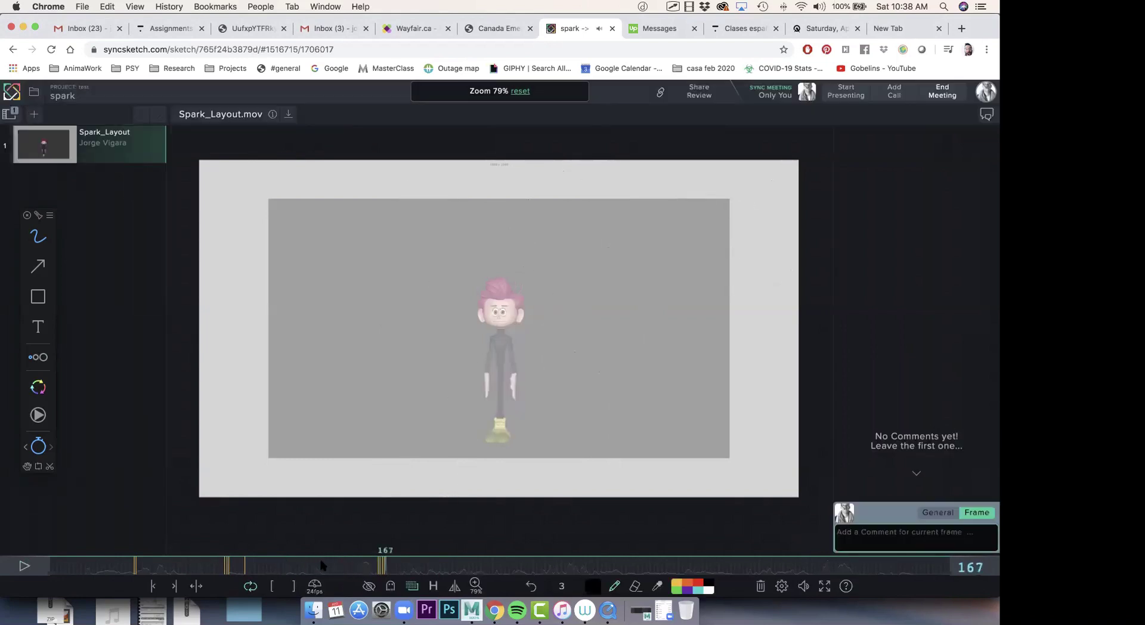
key(Left)
key(Right)
key(Right)
key(Left)
key(Left)
key(Left)
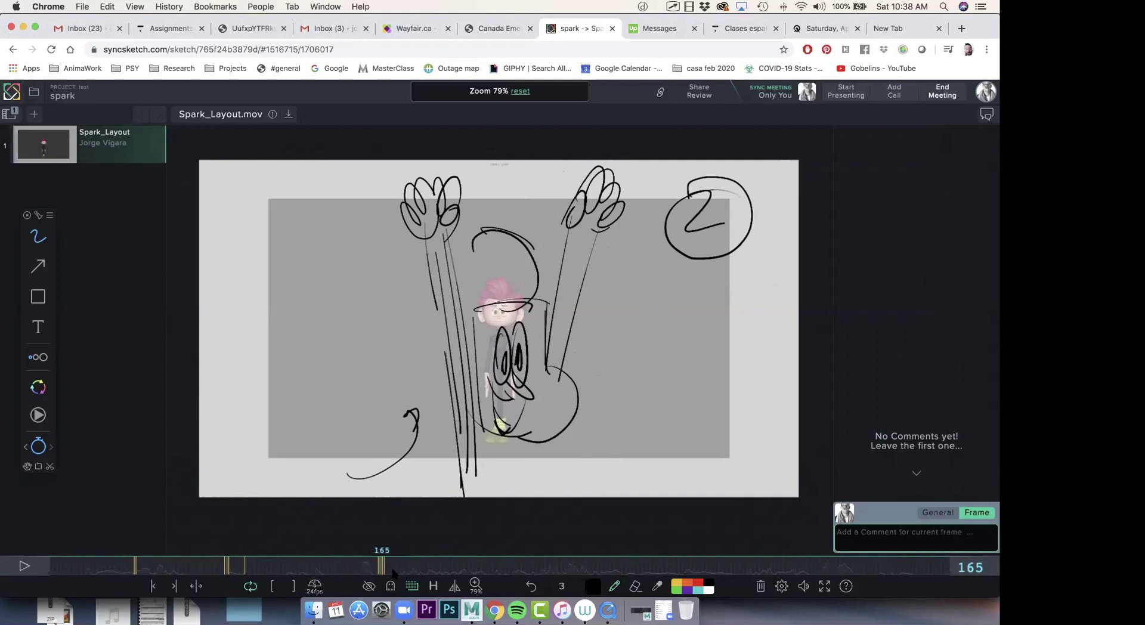
Play the clip from frame 168 to frame 250 and draw the first curved guide strokes beside the character there
mouse_move(389, 570)
mouse_down()
mouse_move(404, 568)
mouse_move(388, 569)
mouse_up()
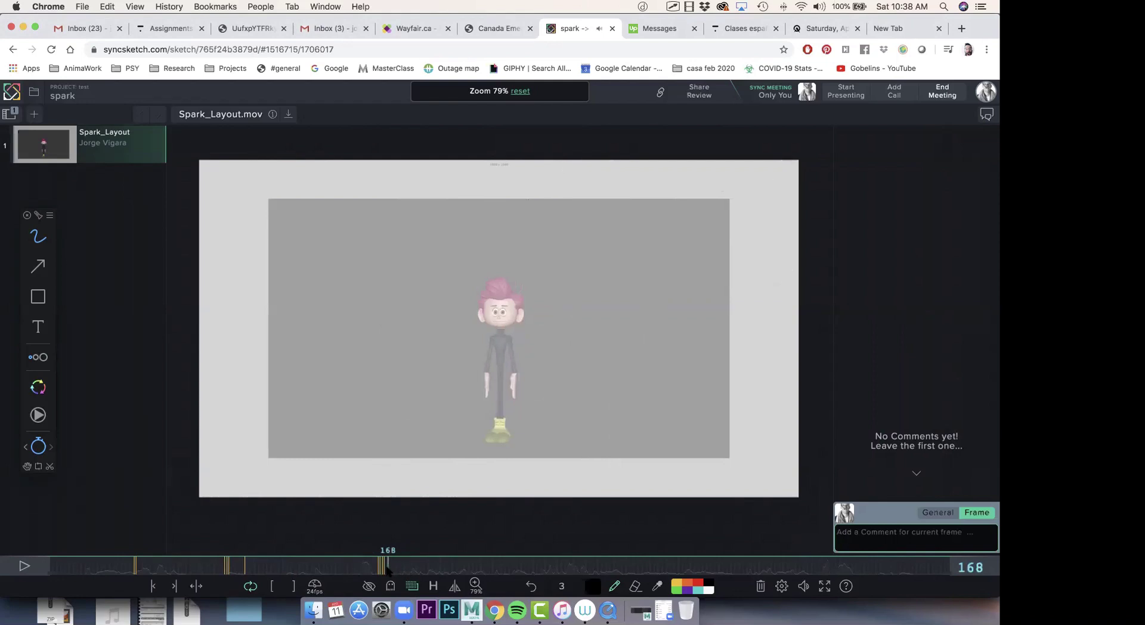
key(space)
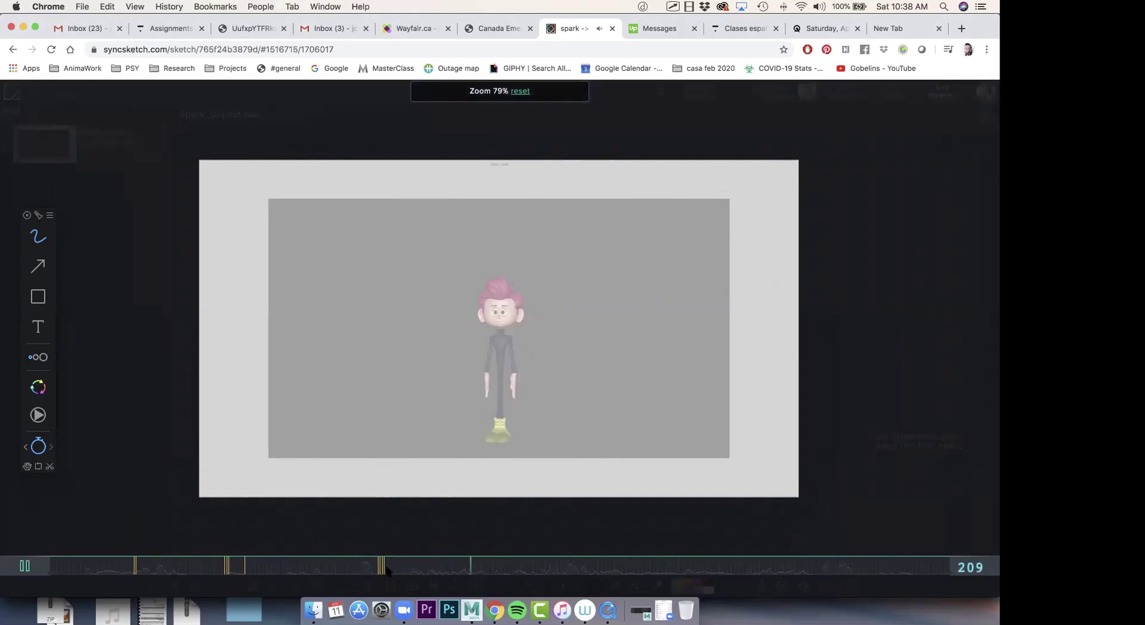
key(space)
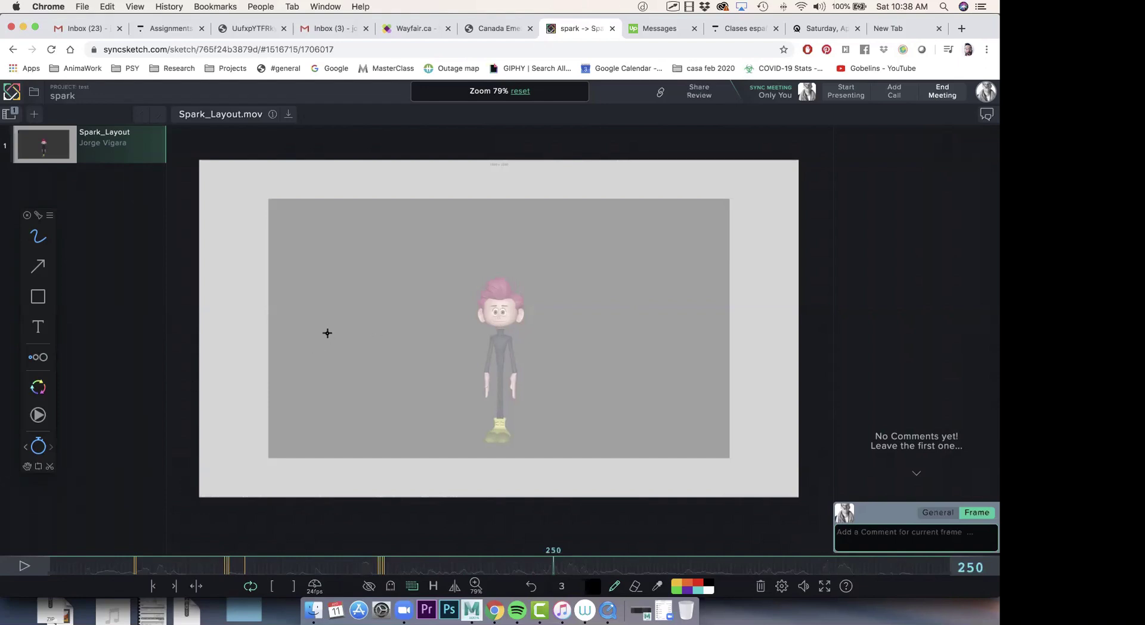
mouse_move(342, 307)
mouse_down()
mouse_move(298, 347)
mouse_move(374, 291)
mouse_up()
On frame 165, sketch a curved back, an oval head and short body lines beside the raised-arm pose
drag(380, 565, 382, 566)
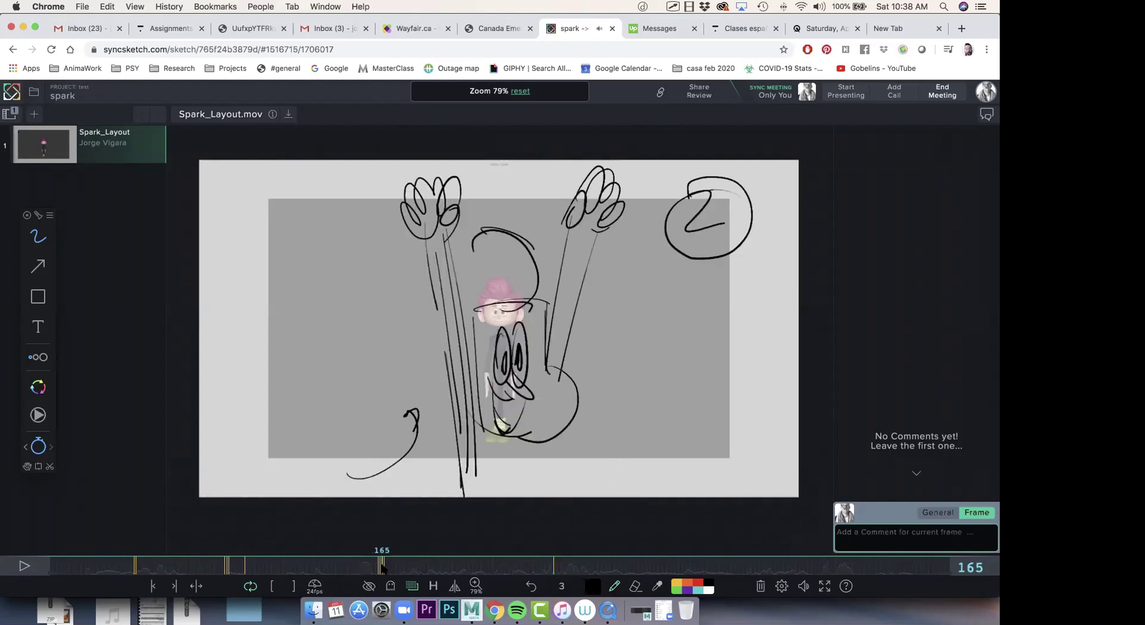
key(Left)
key(Right)
mouse_move(243, 370)
mouse_down()
mouse_move(271, 495)
mouse_move(333, 325)
mouse_up()
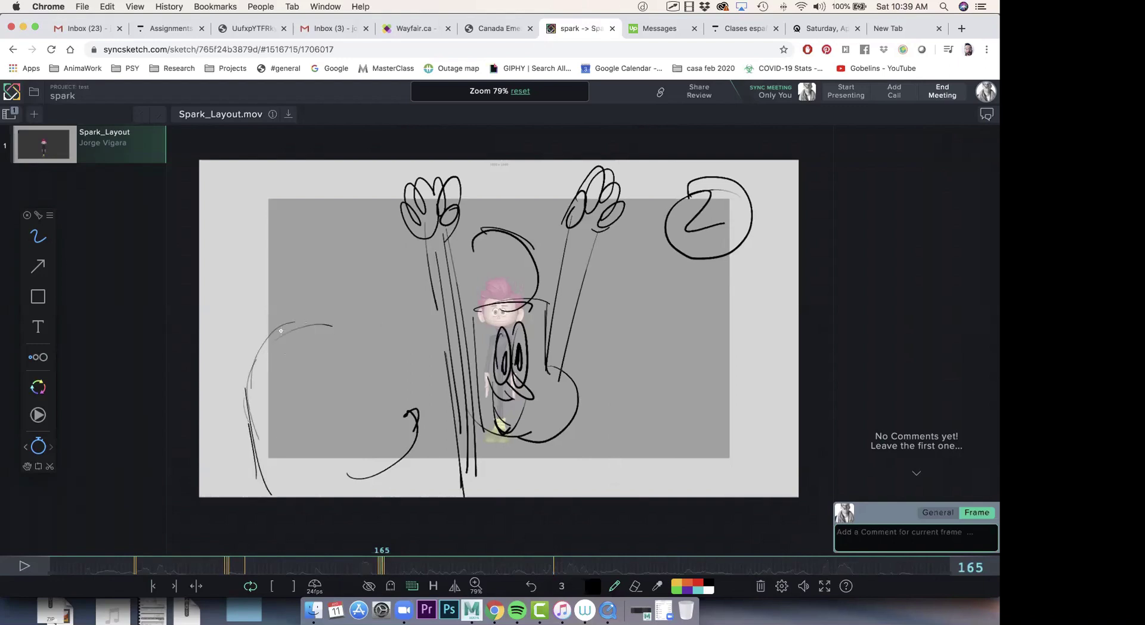
drag(300, 384, 322, 395)
drag(344, 345, 334, 455)
drag(337, 411, 343, 455)
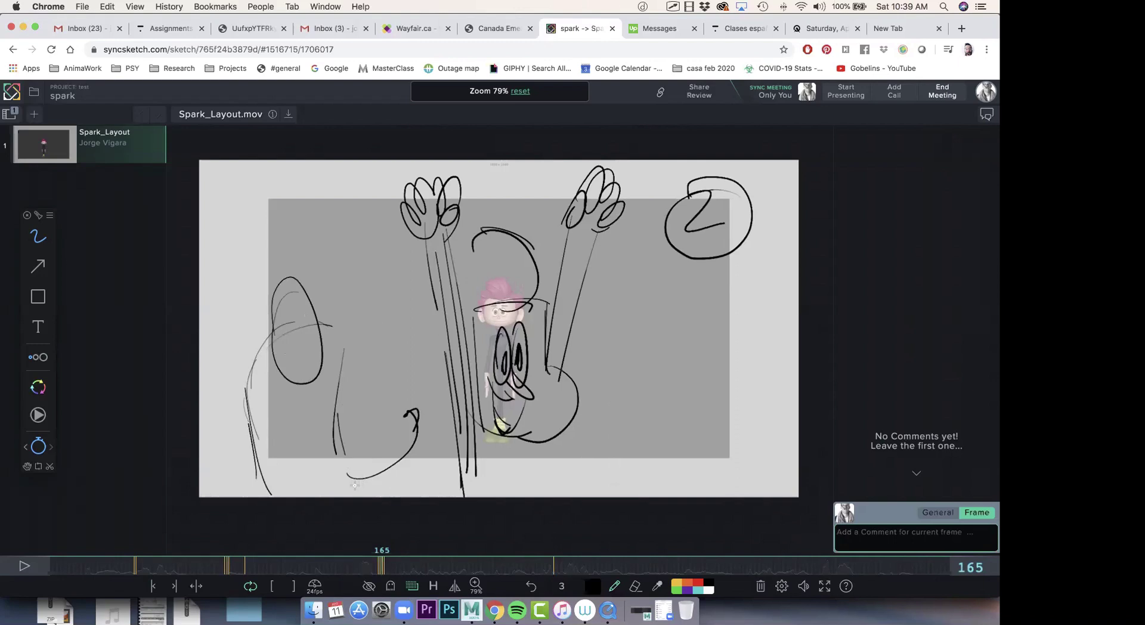
key(Right)
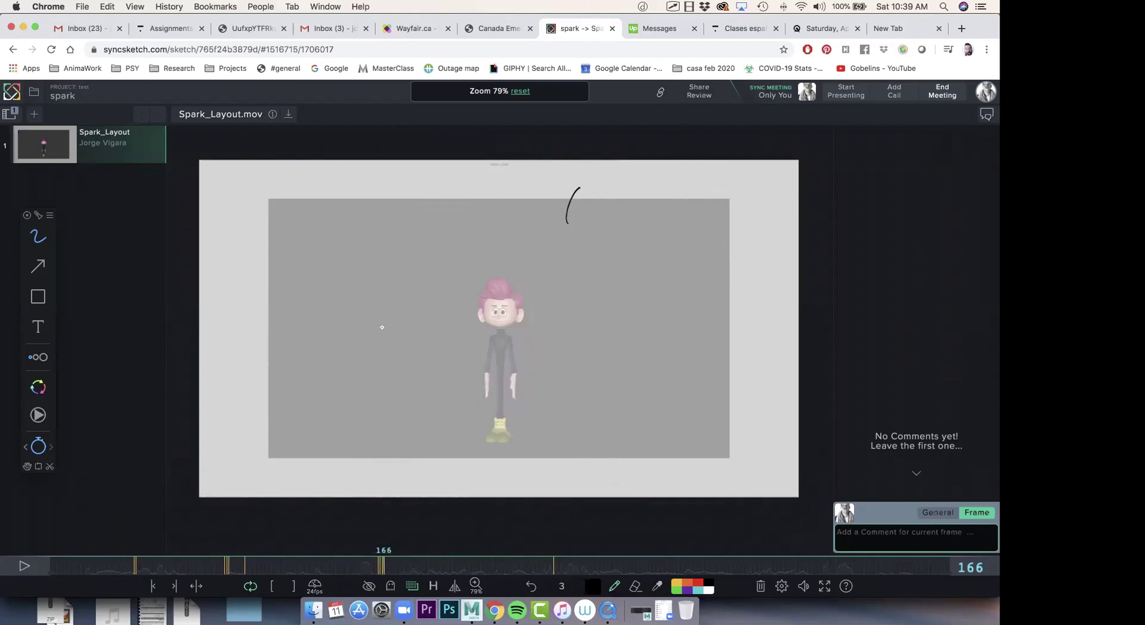
On frame 250, block out the boxy upper part of the head over the curved guide strokes
click(554, 567)
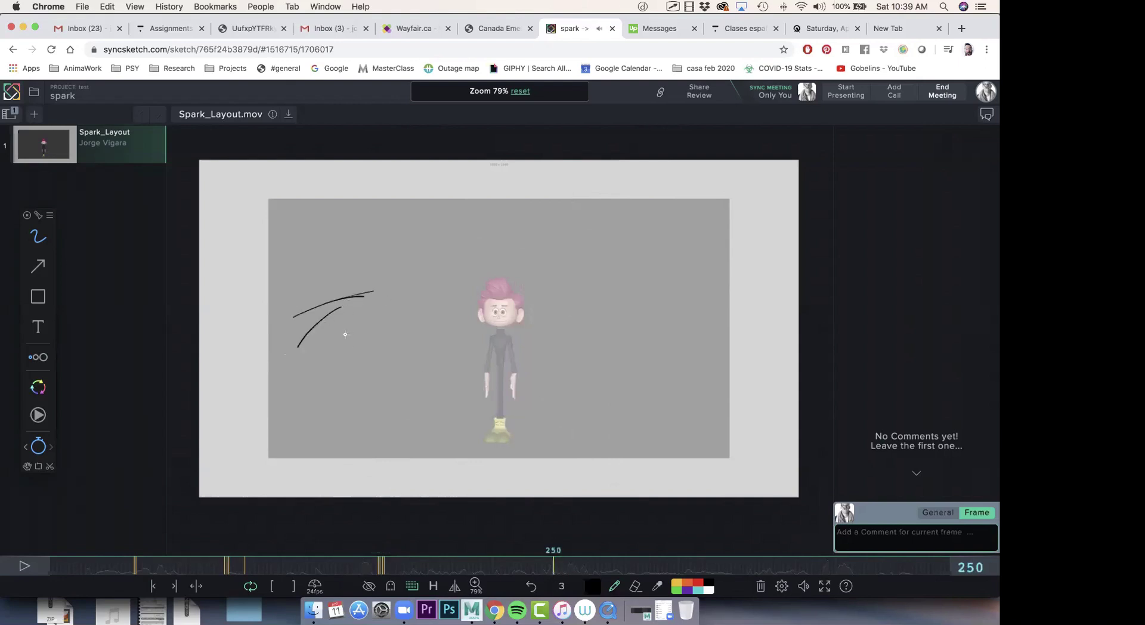
mouse_move(320, 290)
mouse_down()
mouse_move(326, 350)
mouse_move(378, 266)
mouse_move(380, 308)
mouse_up()
drag(380, 267, 382, 325)
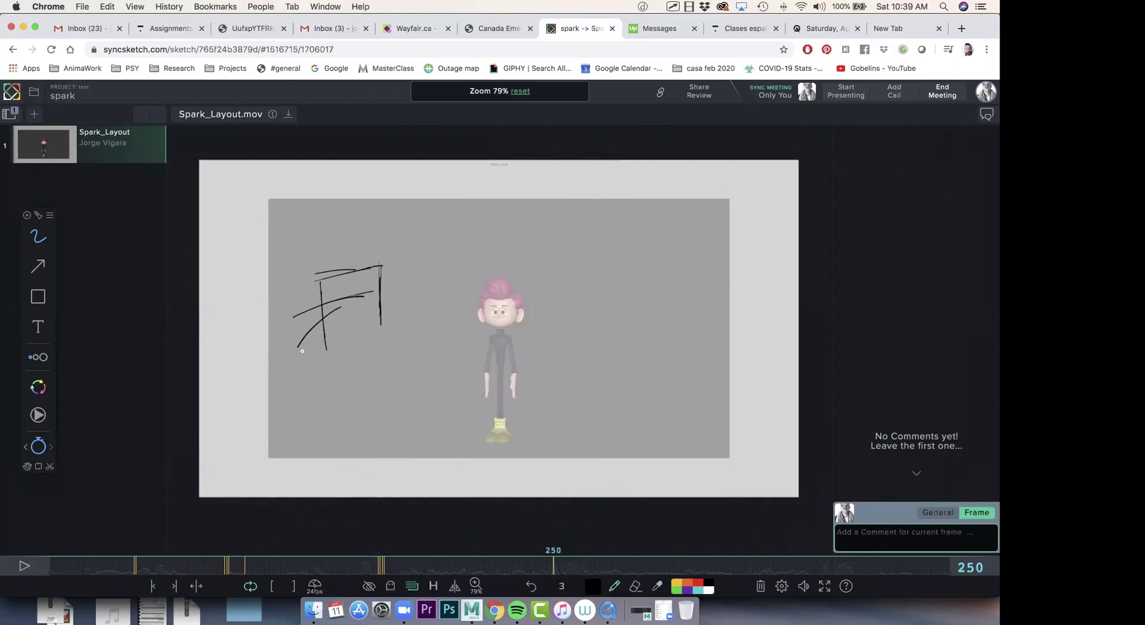
Draw the hunched back and body below the boxy head with long curves running down to the frame's lower edge
drag(310, 330, 246, 429)
mouse_move(288, 343)
mouse_down()
mouse_move(236, 467)
mouse_move(236, 436)
mouse_up()
drag(317, 368, 277, 487)
drag(304, 376, 301, 493)
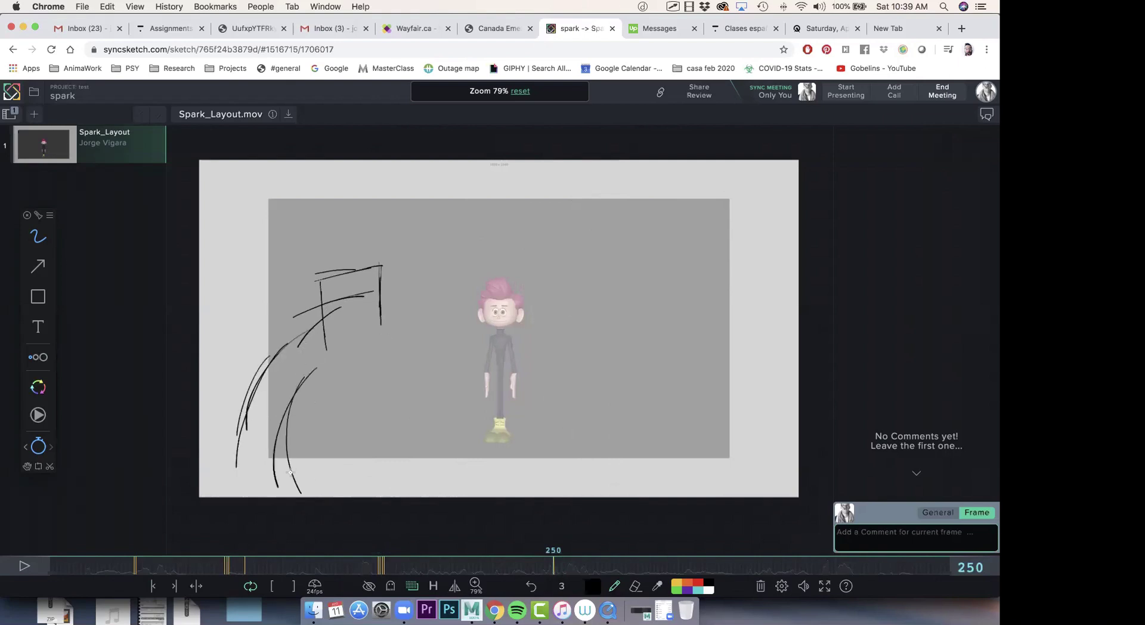
drag(285, 443, 299, 482)
Draw the protruding rounded jaw and a bent arm raising a clenched fist in front of it
drag(330, 349, 350, 388)
mouse_move(382, 322)
mouse_down()
mouse_move(416, 324)
mouse_move(382, 371)
mouse_move(349, 387)
mouse_up()
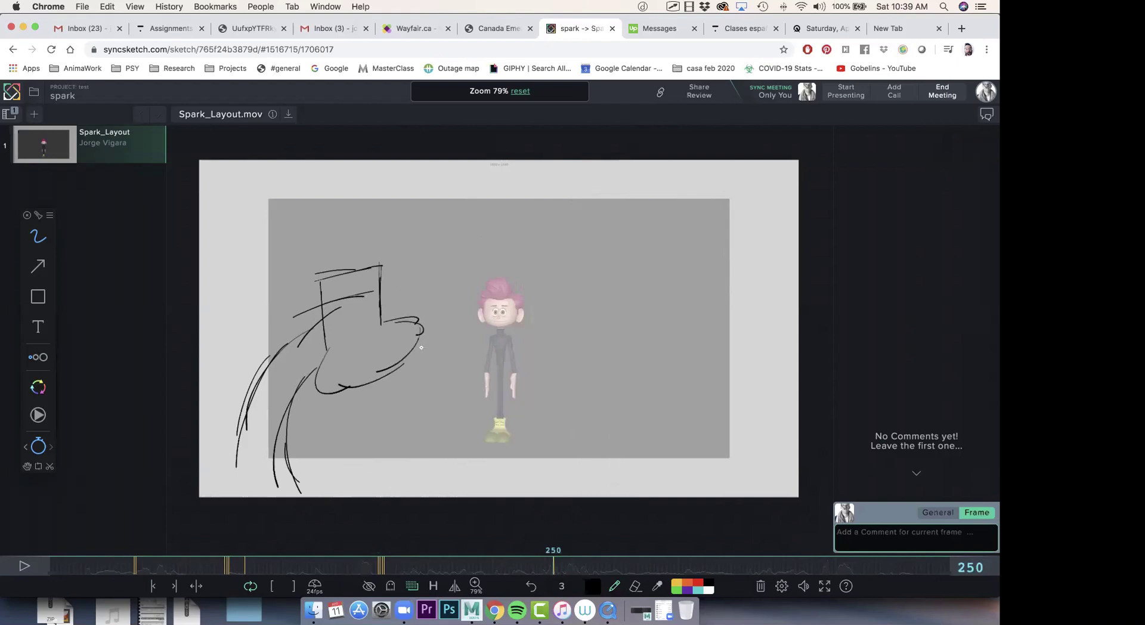
mouse_move(363, 379)
mouse_down()
mouse_move(375, 406)
mouse_move(411, 403)
mouse_up()
mouse_move(452, 328)
mouse_down()
mouse_move(429, 325)
mouse_move(444, 303)
mouse_move(421, 325)
mouse_move(448, 331)
mouse_move(417, 322)
mouse_move(448, 334)
mouse_move(437, 465)
mouse_up()
mouse_move(441, 377)
mouse_down()
mouse_move(433, 461)
mouse_move(422, 432)
mouse_up()
drag(431, 385, 400, 451)
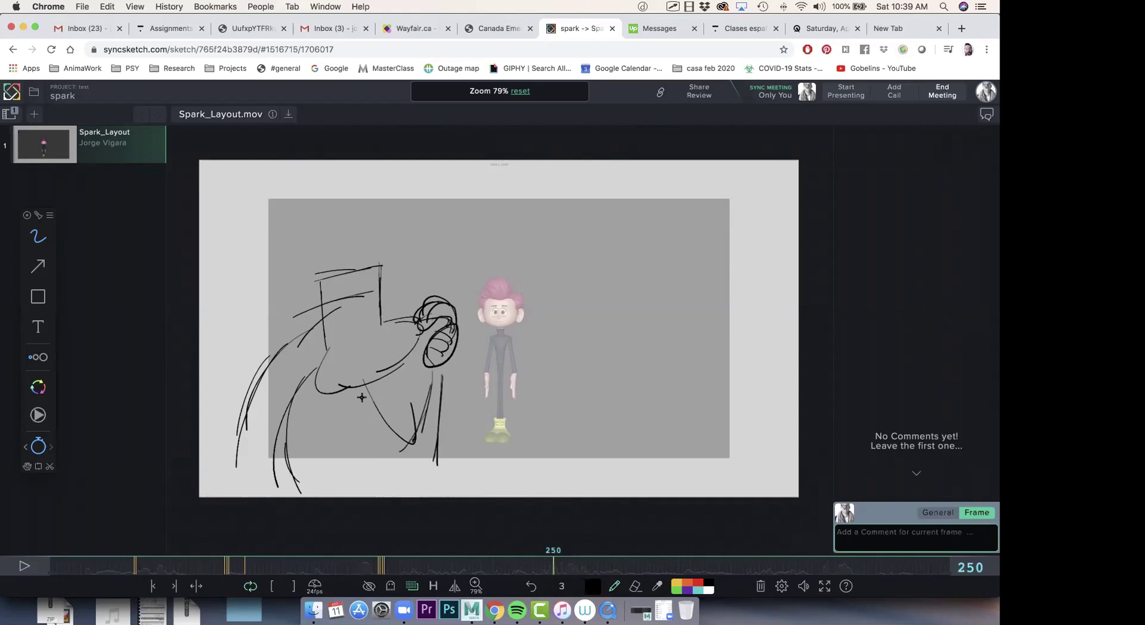
mouse_move(359, 385)
mouse_down()
mouse_move(391, 471)
mouse_move(435, 451)
mouse_up()
Draw a slanted open mouth across the jaw and a short line at the base of the forehead
mouse_move(386, 337)
mouse_down()
mouse_move(332, 370)
mouse_move(372, 355)
mouse_up()
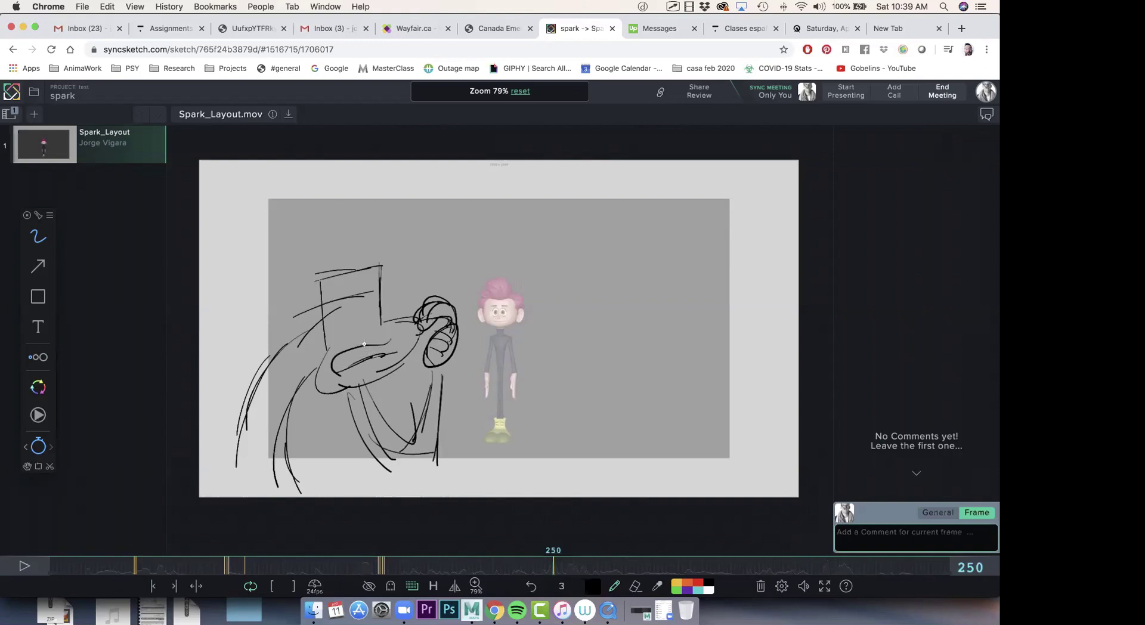
key(super+z)
key(super+z)
key(super+z)
key(super+shift+z)
key(super+shift+z)
key(super+shift+z)
key(super+z)
key(super+z)
key(super+z)
mouse_move(391, 343)
mouse_down()
mouse_move(338, 369)
mouse_move(392, 347)
mouse_move(365, 349)
mouse_up()
key(super+shift+z)
Erase the guide lines crossing the head, and draw the ear and the back of the head
mouse_move(356, 295)
mouse_down()
mouse_move(317, 320)
mouse_move(317, 307)
mouse_move(360, 289)
mouse_up()
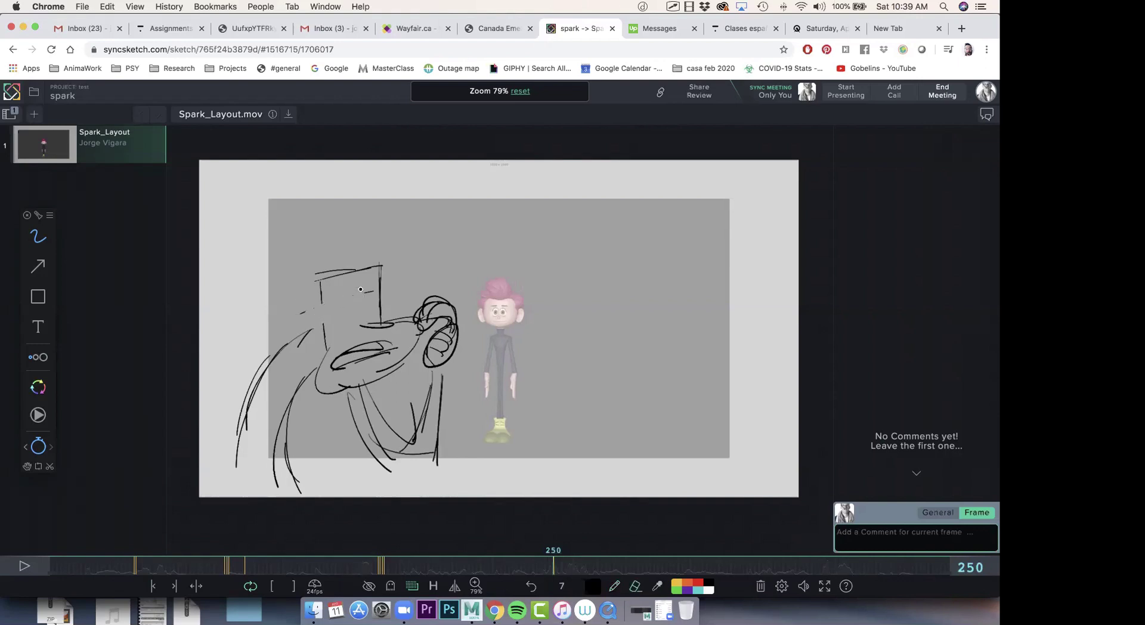
key(b)
scroll(337, 340, up, 5)
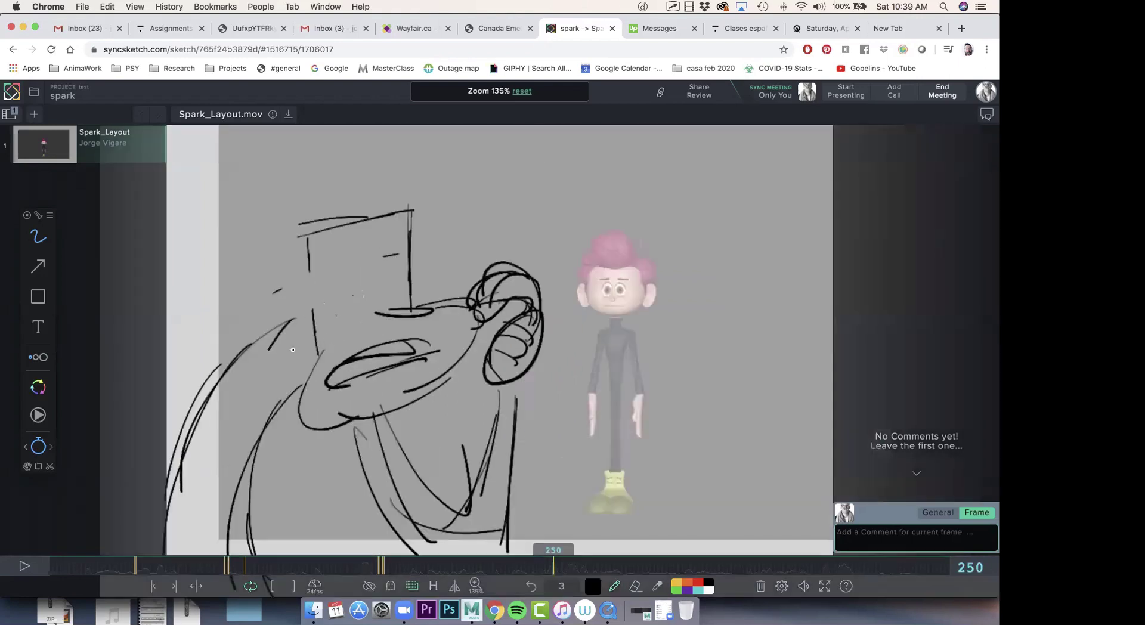
drag(305, 293, 310, 362)
mouse_move(298, 308)
mouse_down()
mouse_move(279, 246)
mouse_move(292, 232)
mouse_up()
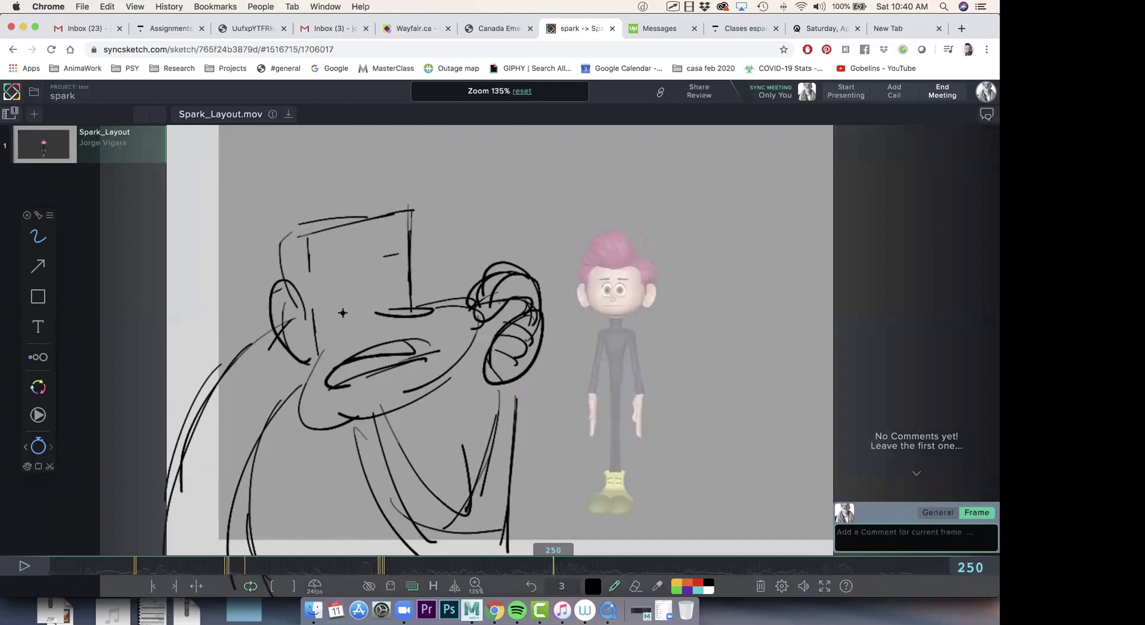
Draw the near eye as a tall oval with a dark pupil, undoing the unwanted strokes
drag(361, 297, 348, 302)
drag(363, 306, 337, 313)
key(super+z)
key(super+z)
mouse_move(352, 268)
mouse_down()
mouse_move(359, 293)
mouse_move(345, 311)
mouse_move(357, 315)
mouse_up()
key(super+z)
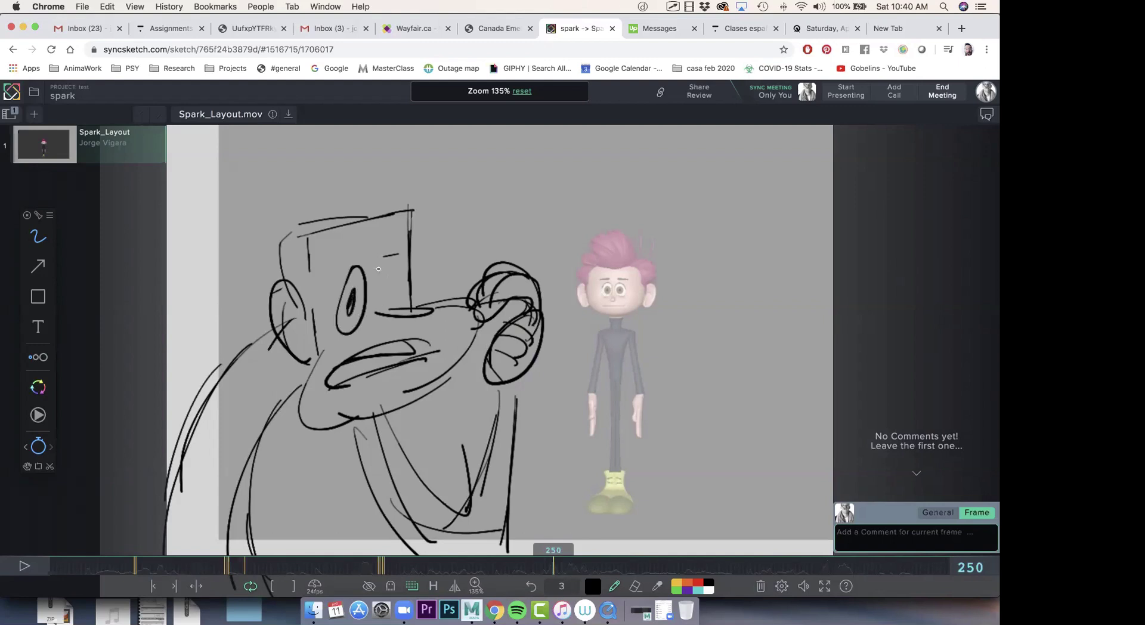
Draw the far eye beside the first one and add two slanted eyebrows above the eyes
mouse_move(378, 269)
mouse_down()
mouse_move(374, 255)
mouse_move(383, 308)
mouse_up()
mouse_move(350, 270)
mouse_down()
mouse_move(363, 249)
mouse_move(392, 241)
mouse_move(384, 235)
mouse_up()
drag(390, 231, 394, 251)
Redraw the face profile from the forehead curving out to the fist, and strengthen the jaw line below the mouth
drag(418, 208, 416, 278)
mouse_move(420, 223)
mouse_down()
mouse_move(421, 265)
mouse_move(447, 301)
mouse_move(474, 311)
mouse_up()
mouse_move(448, 303)
mouse_down()
mouse_move(464, 346)
mouse_move(429, 372)
mouse_up()
drag(455, 359, 327, 415)
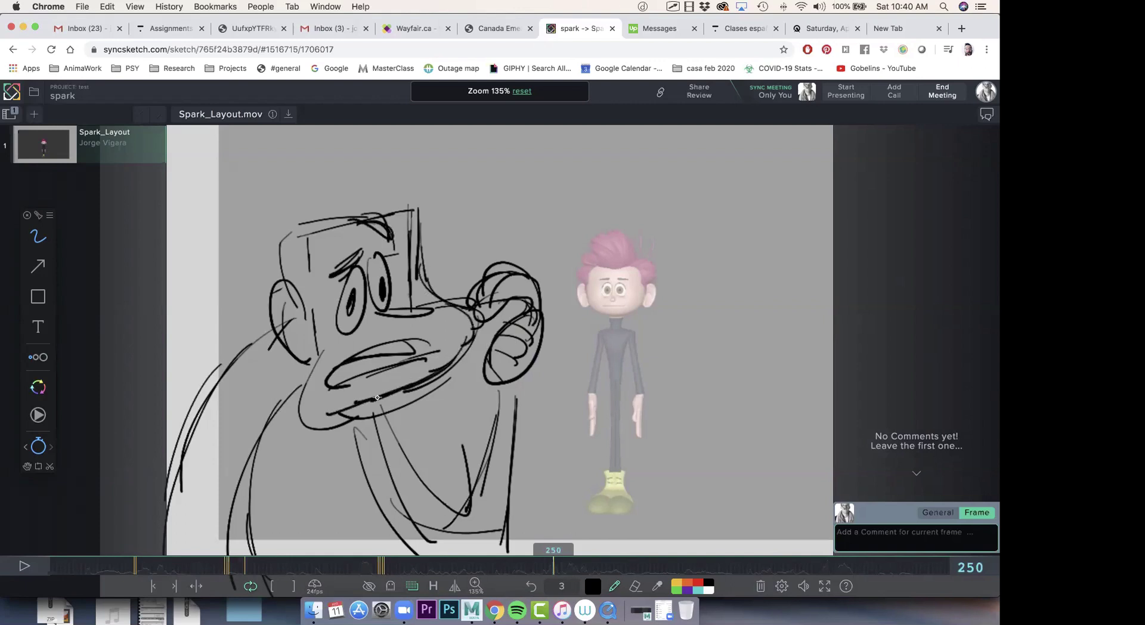
Strengthen the jaw line just below the mouth and erase the loose chin strokes beneath it
drag(401, 384, 323, 409)
key(e)
mouse_move(463, 296)
mouse_down()
mouse_move(479, 343)
mouse_move(477, 330)
mouse_move(405, 411)
mouse_move(411, 399)
mouse_move(319, 427)
mouse_move(446, 380)
mouse_move(370, 409)
mouse_up()
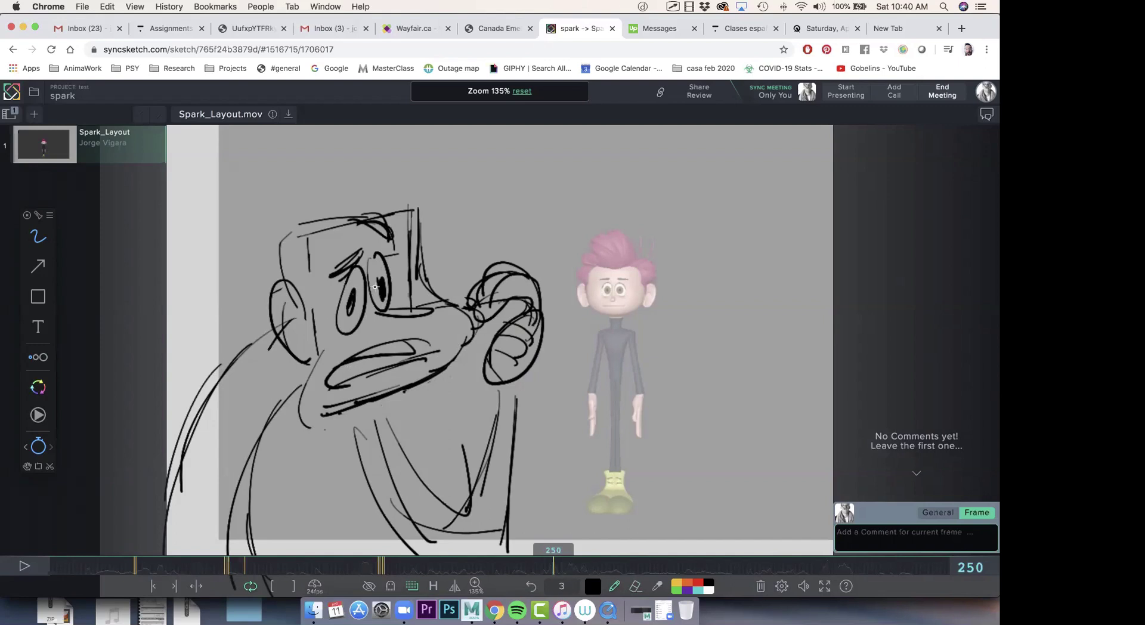
Draw the hair on top of the head as a large rounded tuft with swept strokes around it
drag(352, 230, 382, 292)
mouse_move(394, 298)
mouse_down()
mouse_move(430, 260)
mouse_move(376, 203)
mouse_up()
mouse_move(359, 193)
mouse_down()
mouse_move(435, 233)
mouse_move(425, 247)
mouse_up()
drag(359, 194, 350, 260)
drag(325, 223, 372, 271)
mouse_move(285, 241)
mouse_down()
mouse_move(357, 279)
mouse_move(325, 328)
mouse_up()
drag(280, 313, 341, 328)
drag(296, 185, 356, 276)
drag(263, 236, 331, 279)
Outline a second, larger head beside the first pose, with a squared skull, a rounded muzzle and a nose
mouse_move(445, 179)
mouse_down()
mouse_move(406, 271)
mouse_move(404, 99)
mouse_move(373, 152)
mouse_move(216, 187)
mouse_up()
drag(401, 235, 430, 351)
drag(577, 189, 388, 227)
mouse_move(458, 215)
mouse_down()
mouse_move(619, 196)
mouse_move(625, 265)
mouse_up()
mouse_move(631, 242)
mouse_down()
mouse_move(662, 314)
mouse_move(564, 408)
mouse_up()
drag(399, 365, 467, 398)
drag(447, 401, 562, 407)
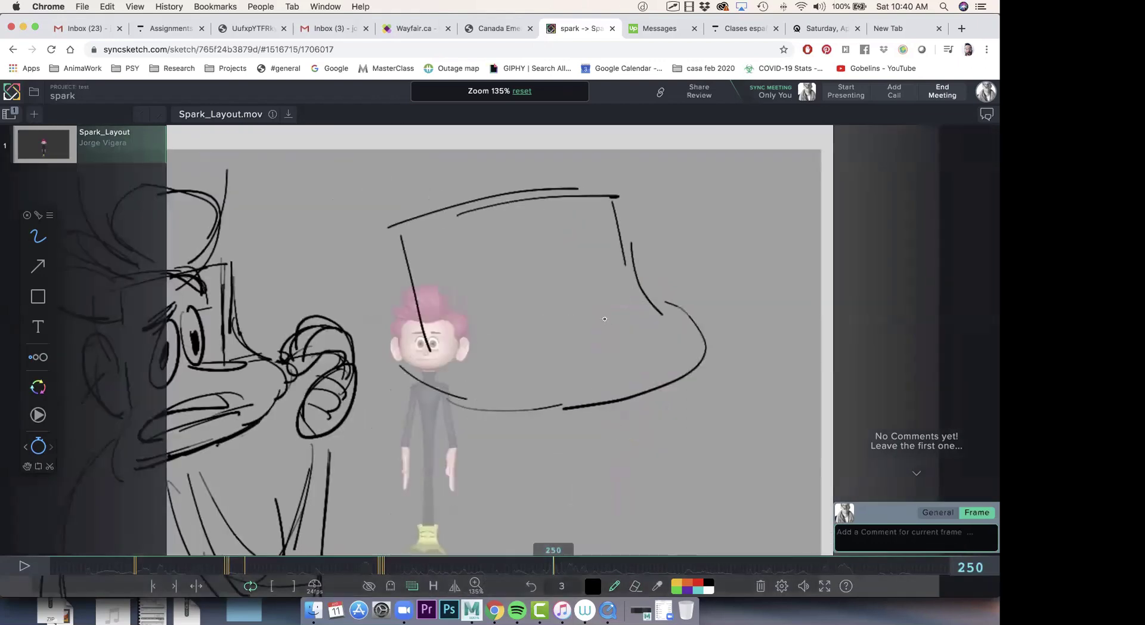
drag(583, 308, 599, 322)
Draw two large round eyes with filled dark pupils on the second head, undoing the unwanted strokes
mouse_move(508, 239)
mouse_down()
mouse_move(469, 284)
mouse_move(490, 242)
mouse_move(494, 319)
mouse_move(474, 265)
mouse_up()
key(super+z)
key(super+z)
key(super+z)
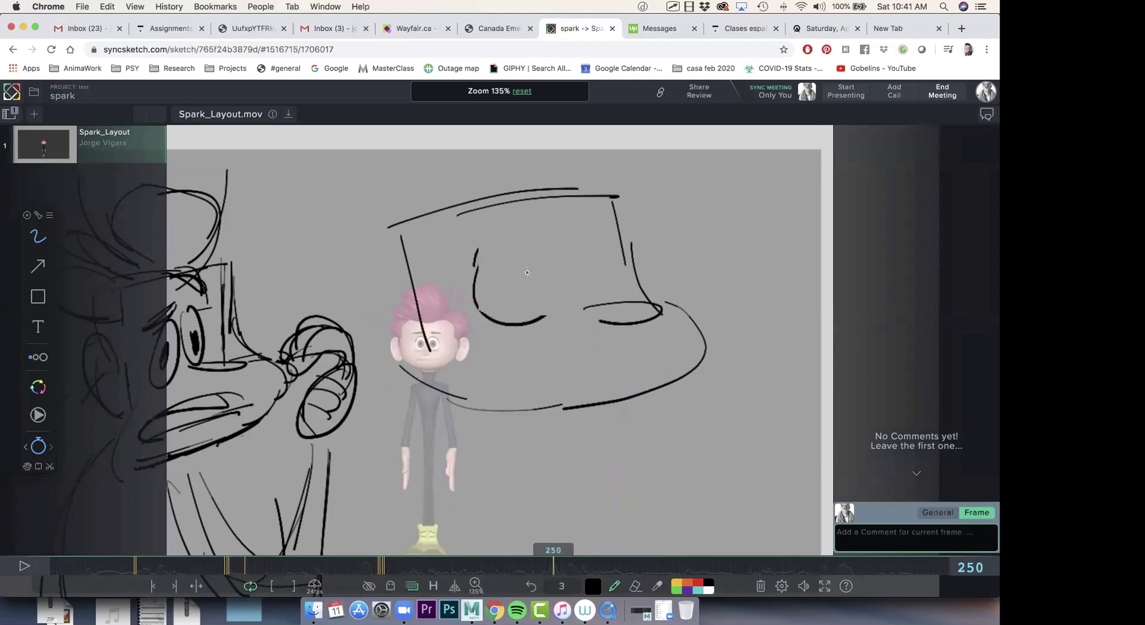
mouse_move(544, 244)
mouse_down()
mouse_move(478, 304)
mouse_move(475, 272)
mouse_up()
drag(616, 274, 602, 269)
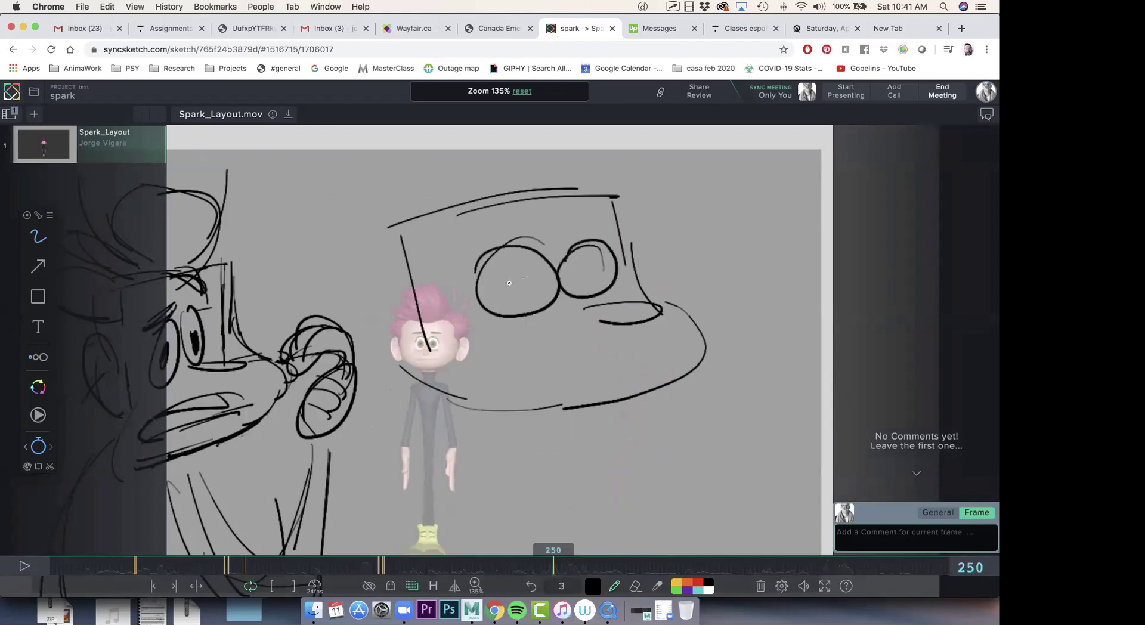
mouse_move(535, 285)
mouse_down()
mouse_move(507, 280)
mouse_move(537, 281)
mouse_up()
mouse_move(594, 263)
mouse_down()
mouse_move(575, 268)
mouse_move(596, 272)
mouse_up()
key(super+z)
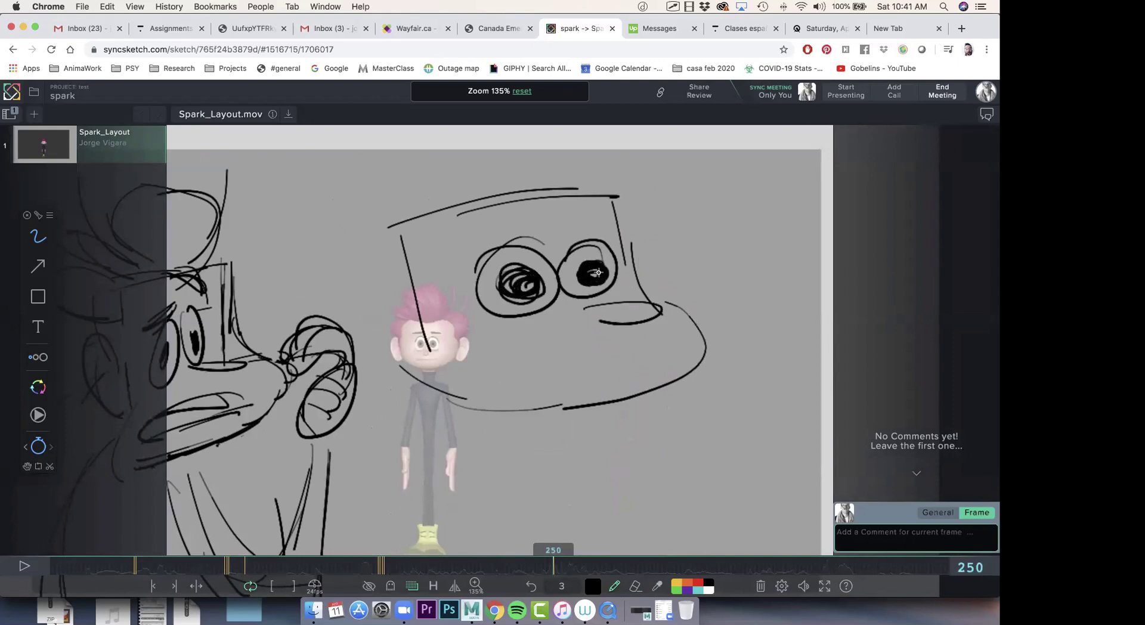
mouse_move(525, 298)
mouse_down()
mouse_move(528, 280)
mouse_move(512, 269)
mouse_move(508, 285)
mouse_move(527, 291)
mouse_up()
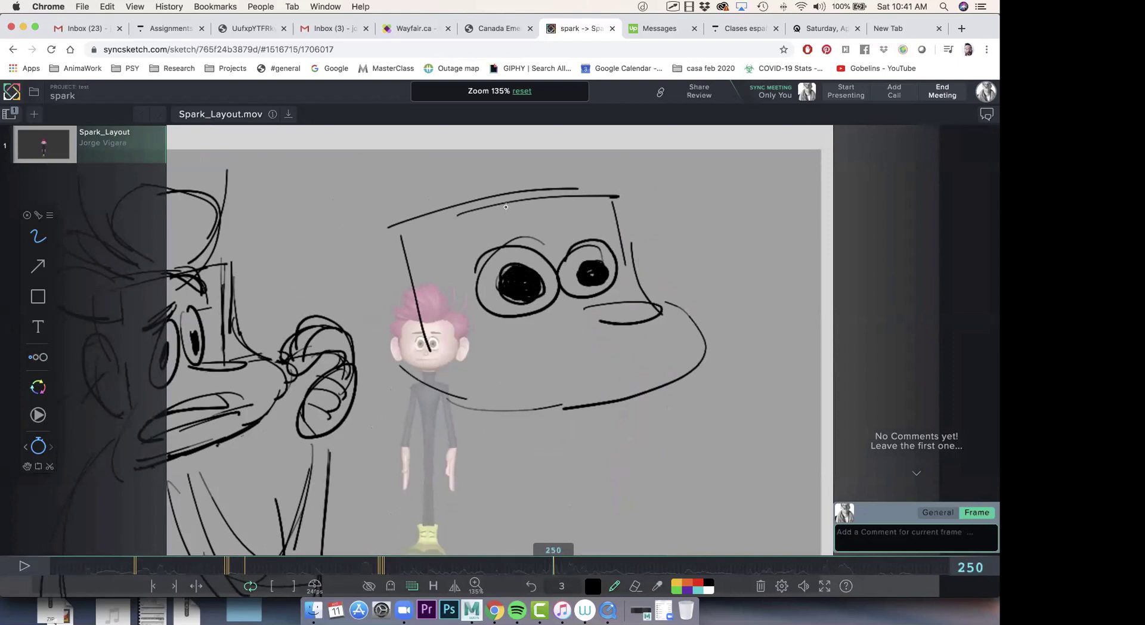
Add curved eyebrows above the round eyes and draw a wide, thin mouth across the muzzle
mouse_move(506, 207)
mouse_down()
mouse_move(477, 212)
mouse_move(471, 232)
mouse_move(570, 201)
mouse_move(569, 191)
mouse_move(590, 214)
mouse_up()
mouse_move(606, 343)
mouse_down()
mouse_move(503, 352)
mouse_move(496, 372)
mouse_up()
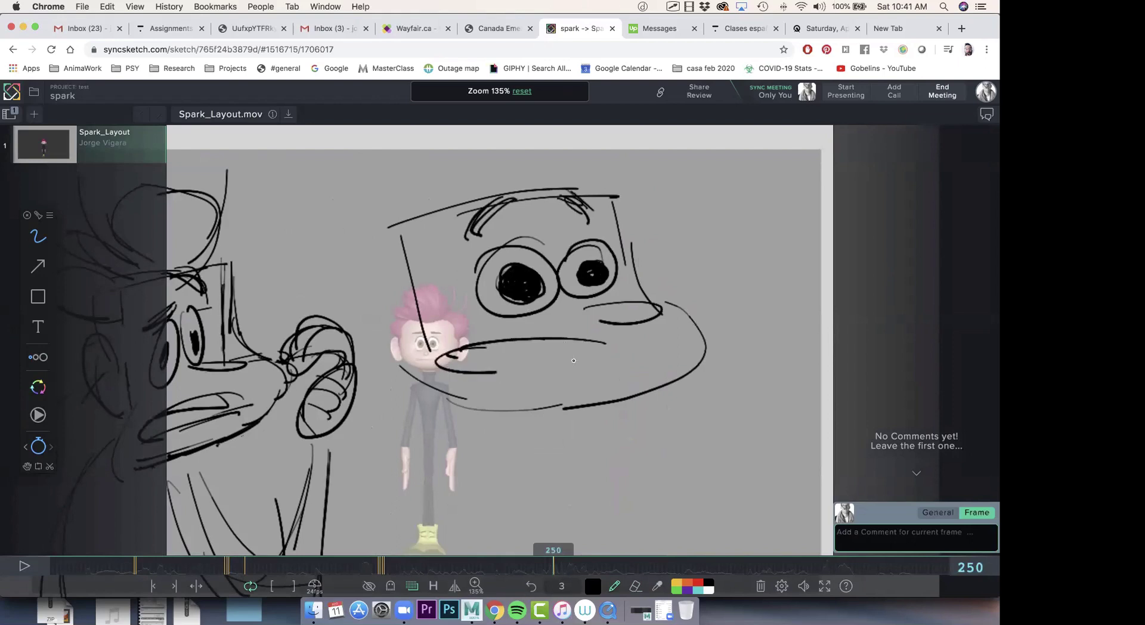
drag(573, 361, 450, 367)
drag(498, 363, 635, 358)
drag(552, 334, 629, 356)
drag(630, 360, 612, 365)
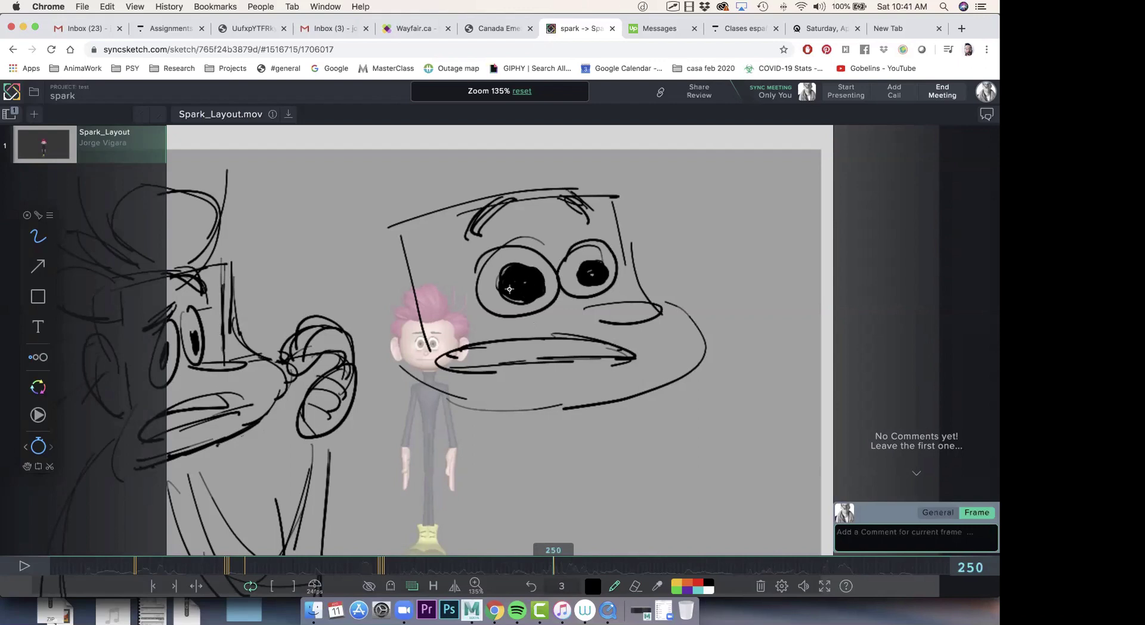
Touch up the pupil, erase the curved eyebrows and replace them with two thick straight ones
drag(586, 265, 592, 264)
key(e)
mouse_move(460, 236)
mouse_down()
mouse_move(512, 200)
mouse_move(580, 214)
mouse_move(544, 197)
mouse_up()
key(b)
mouse_move(485, 220)
mouse_down()
mouse_move(537, 222)
mouse_move(471, 213)
mouse_move(544, 215)
mouse_up()
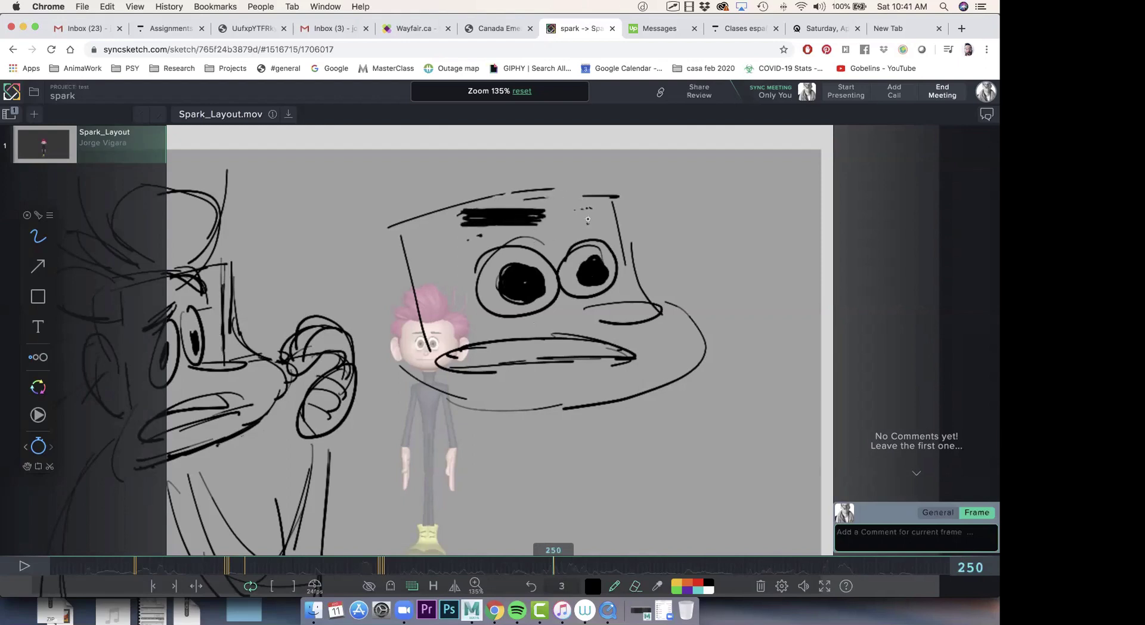
drag(614, 221, 572, 216)
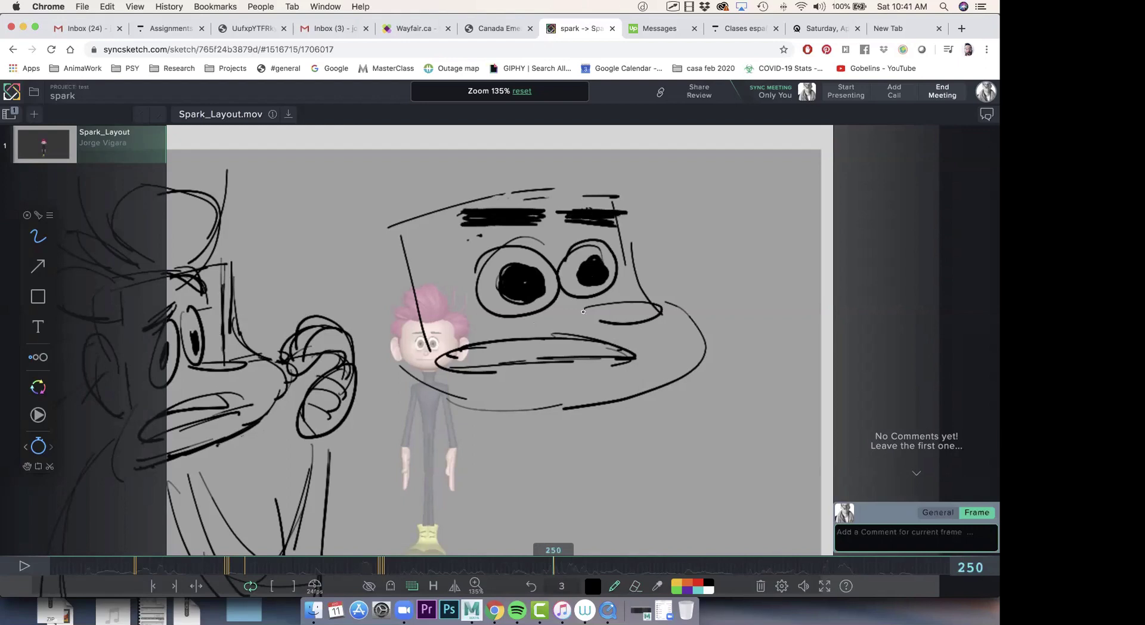
Add small teeth along the upper lip and draw the ear at the back of the second head
mouse_move(575, 336)
mouse_down()
mouse_move(575, 349)
mouse_move(462, 346)
mouse_move(535, 347)
mouse_up()
drag(546, 339, 549, 347)
drag(558, 339, 558, 347)
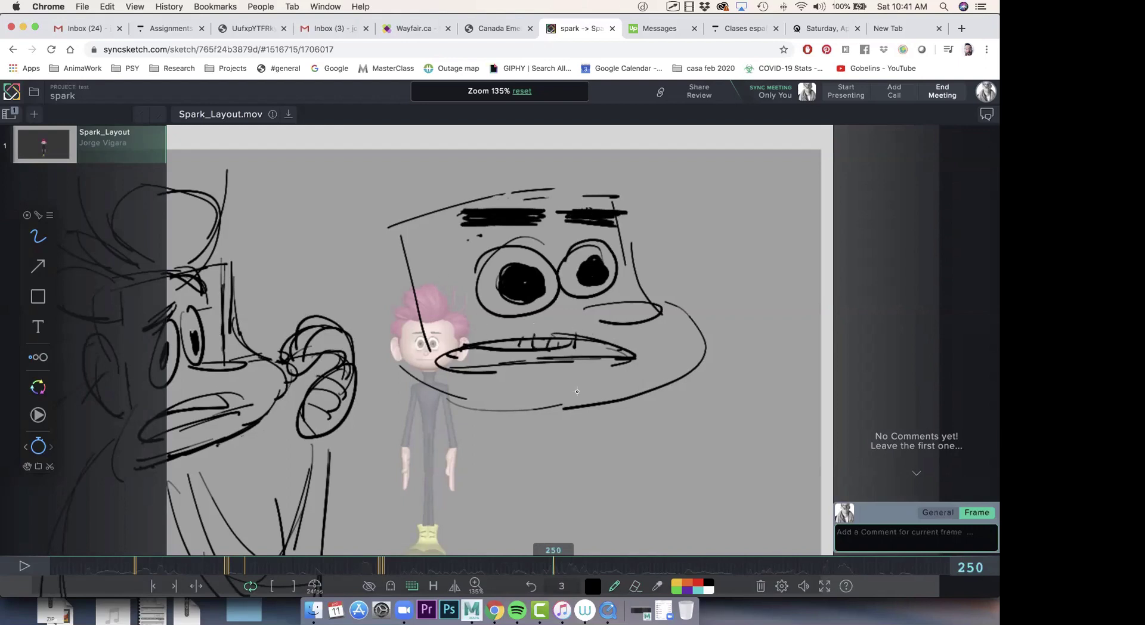
drag(635, 300, 628, 317)
drag(347, 294, 409, 376)
drag(353, 328, 410, 358)
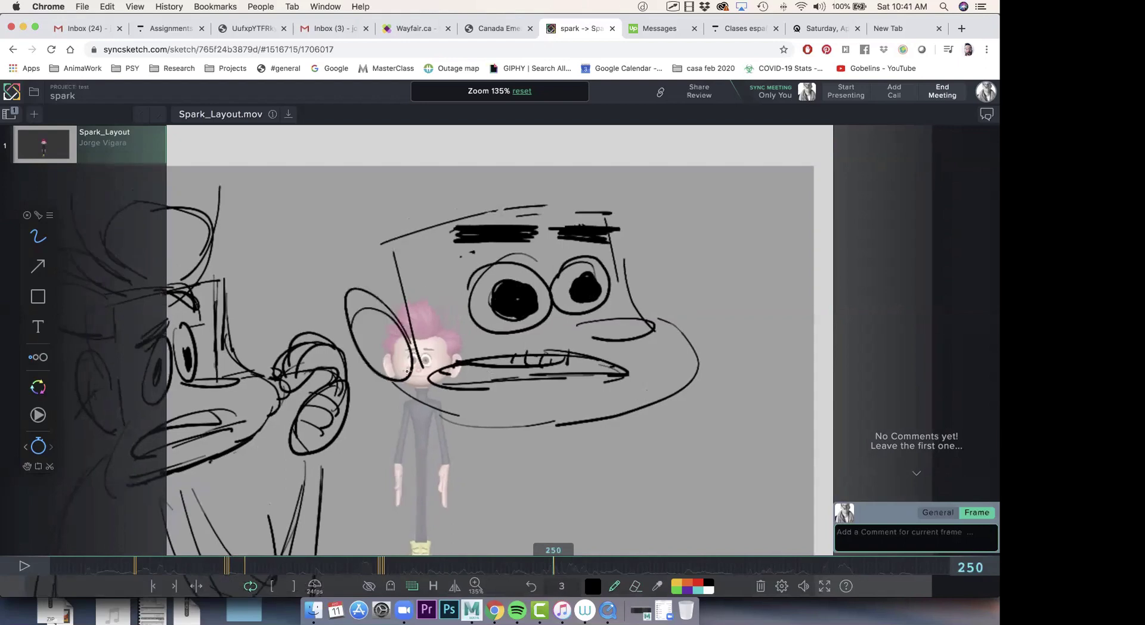
Draw a large outstretched hand in front of the second face, with one finger pointing back and the others curled
drag(683, 389, 515, 365)
mouse_move(685, 305)
mouse_down()
mouse_move(686, 265)
mouse_move(558, 263)
mouse_up()
mouse_move(636, 248)
mouse_down()
mouse_move(520, 260)
mouse_move(690, 253)
mouse_move(714, 272)
mouse_move(662, 349)
mouse_up()
drag(660, 294, 665, 372)
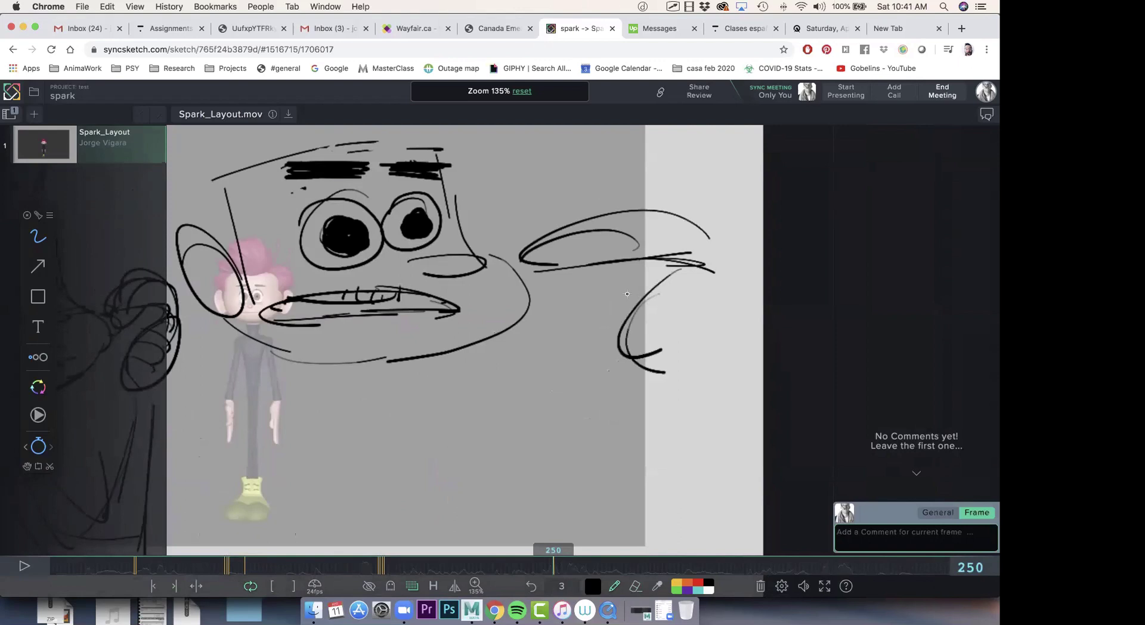
drag(662, 288, 713, 315)
drag(640, 310, 691, 339)
mouse_move(627, 341)
mouse_down()
mouse_move(667, 377)
mouse_move(536, 376)
mouse_up()
mouse_move(579, 260)
mouse_down()
mouse_move(623, 299)
mouse_move(613, 310)
mouse_up()
Draw the shoulder curve below the ear and the torso edge beneath the chin of the second pose
mouse_move(314, 453)
mouse_down()
mouse_move(398, 382)
mouse_move(543, 358)
mouse_up()
mouse_move(318, 350)
mouse_down()
mouse_move(380, 260)
mouse_move(382, 298)
mouse_up()
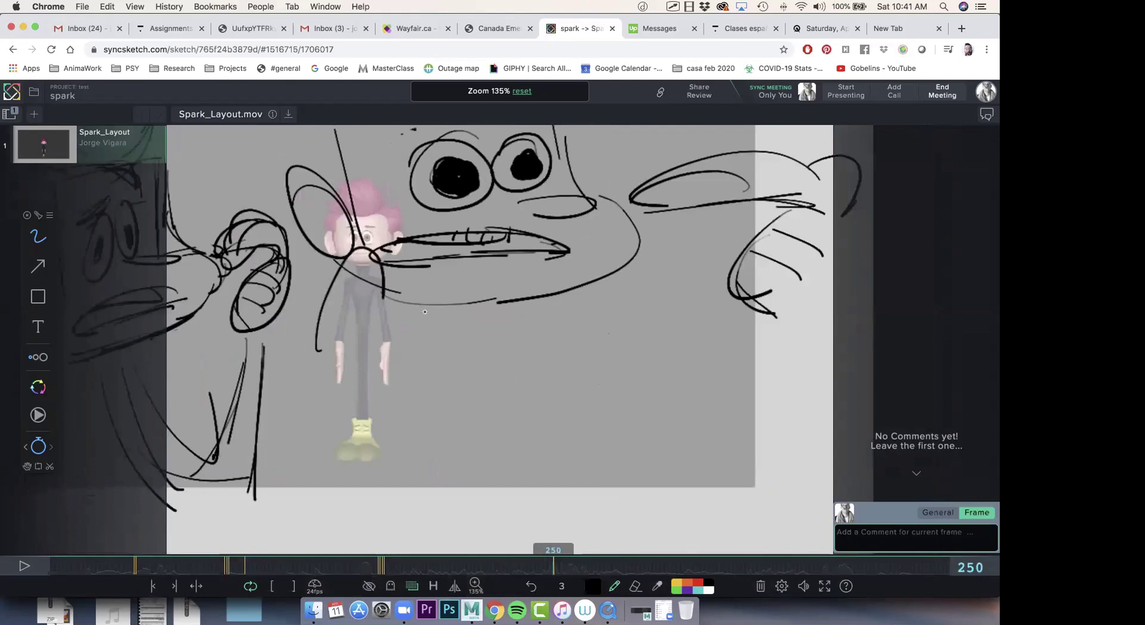
mouse_move(506, 317)
mouse_down()
mouse_move(467, 454)
mouse_move(478, 511)
mouse_up()
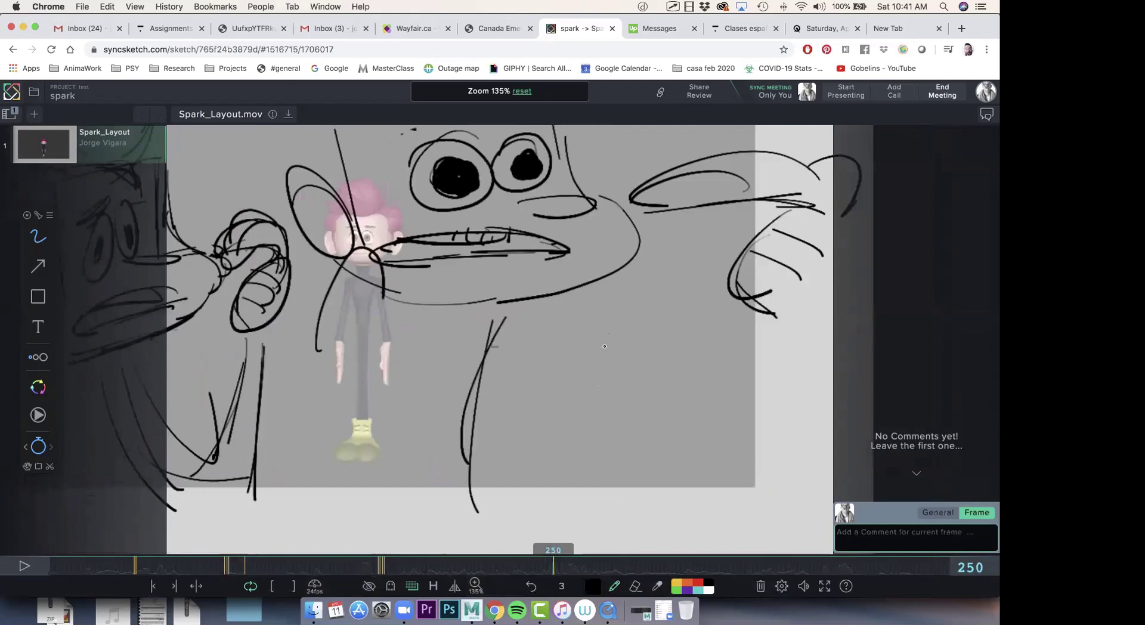
Draw the second pose's long arm, curving from the torso down and up to the pointing hand
drag(546, 399, 469, 412)
drag(427, 322, 640, 440)
mouse_move(732, 322)
mouse_down()
mouse_move(563, 467)
mouse_move(482, 458)
mouse_up()
mouse_move(476, 450)
mouse_down()
mouse_move(464, 363)
mouse_move(450, 441)
mouse_move(528, 446)
mouse_up()
mouse_move(769, 271)
mouse_down()
mouse_move(569, 408)
mouse_move(453, 410)
mouse_up()
drag(641, 337, 585, 367)
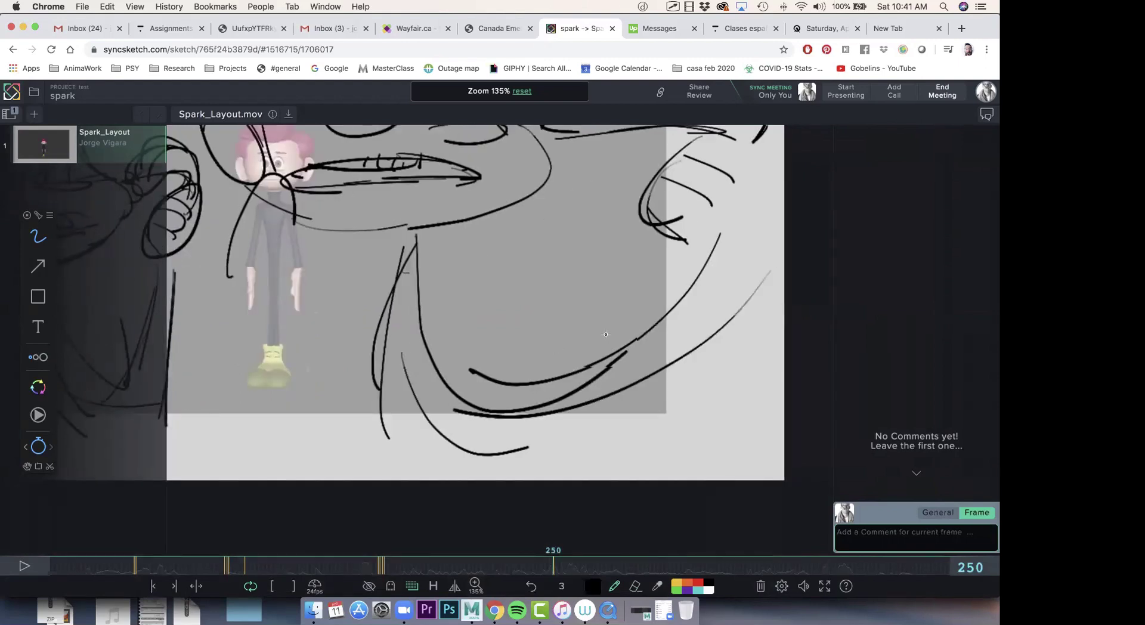
View the whole drawing, play the clip briefly and return to frame 250
scroll(606, 334, down, 8)
scroll(552, 322, up, 3)
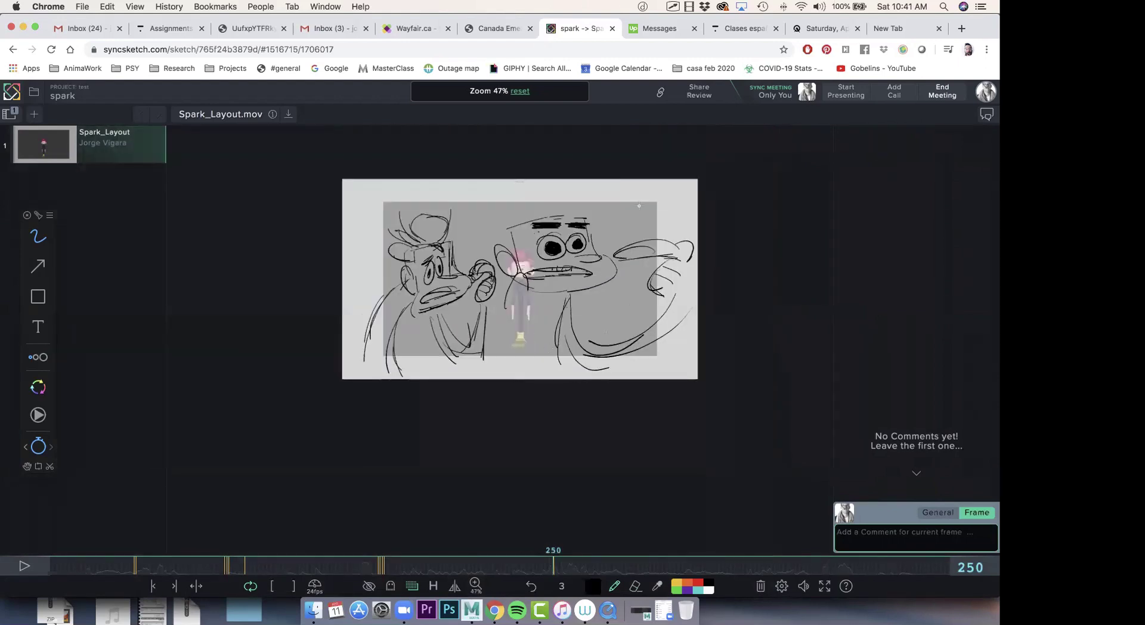
scroll(554, 284, up, 1)
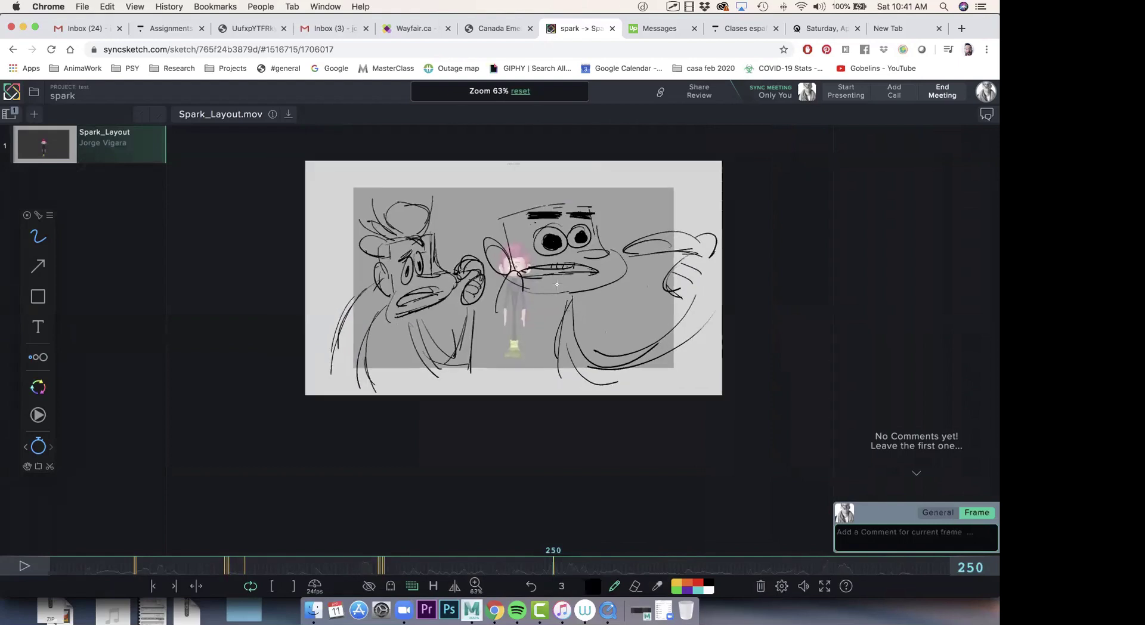
key(space)
key(space)
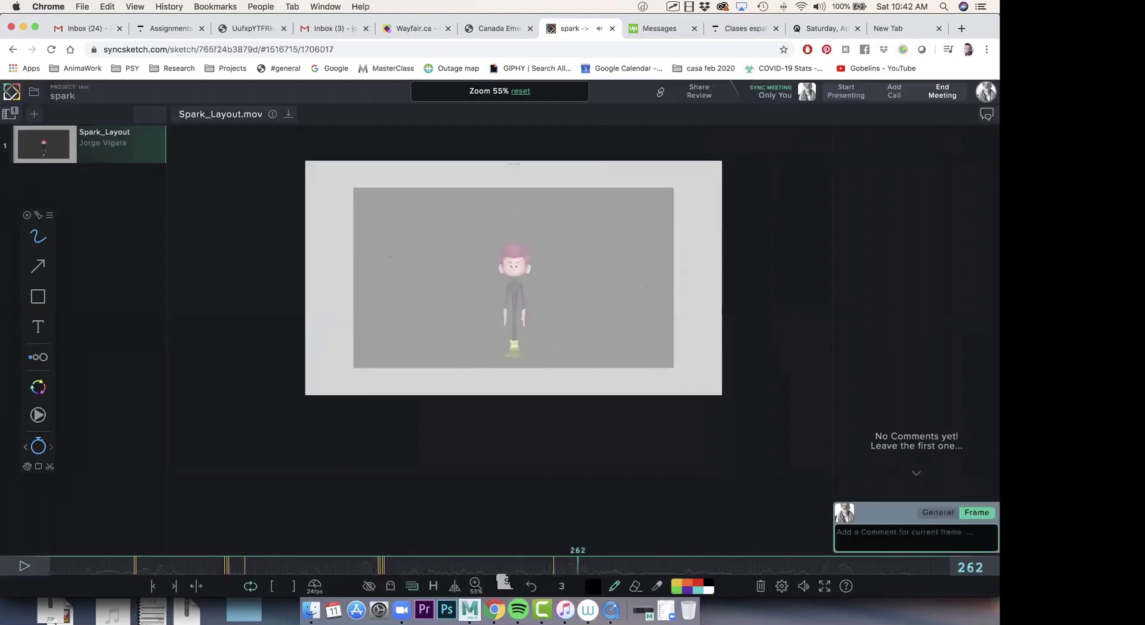
click(554, 566)
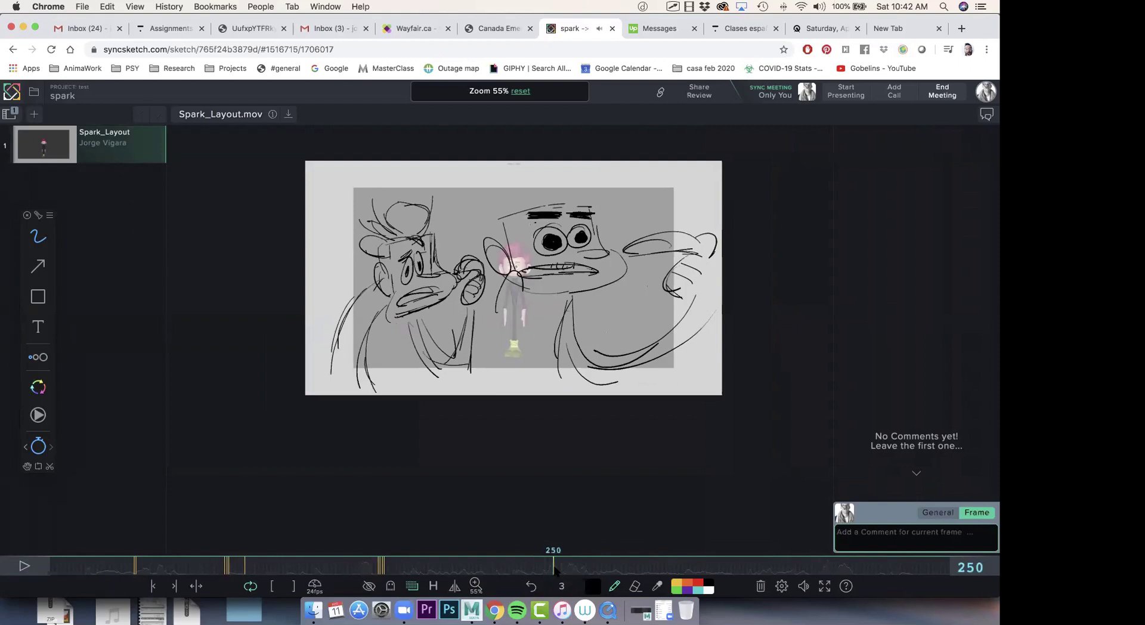
Add a curl of hair above the second head and extend the back lines down to the canvas edge
drag(561, 196, 537, 162)
drag(501, 309, 495, 394)
drag(500, 317, 502, 383)
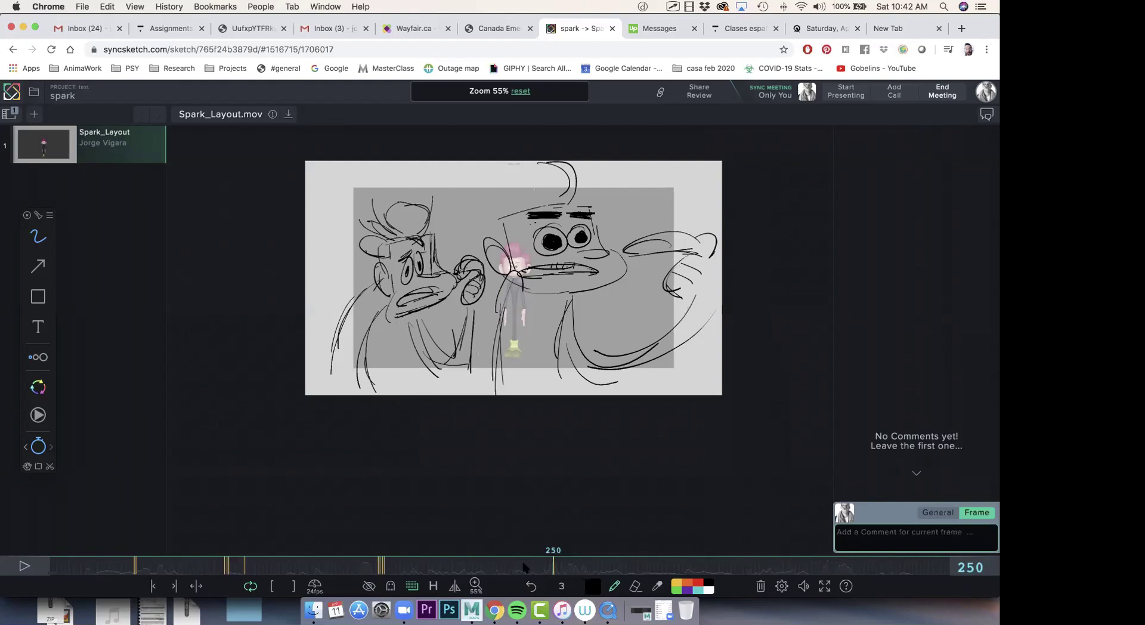
Scrub near frame 250 and review the earlier key pose sketches at frames 165 and 87
mouse_move(523, 567)
mouse_down()
mouse_move(471, 573)
mouse_move(549, 572)
mouse_up()
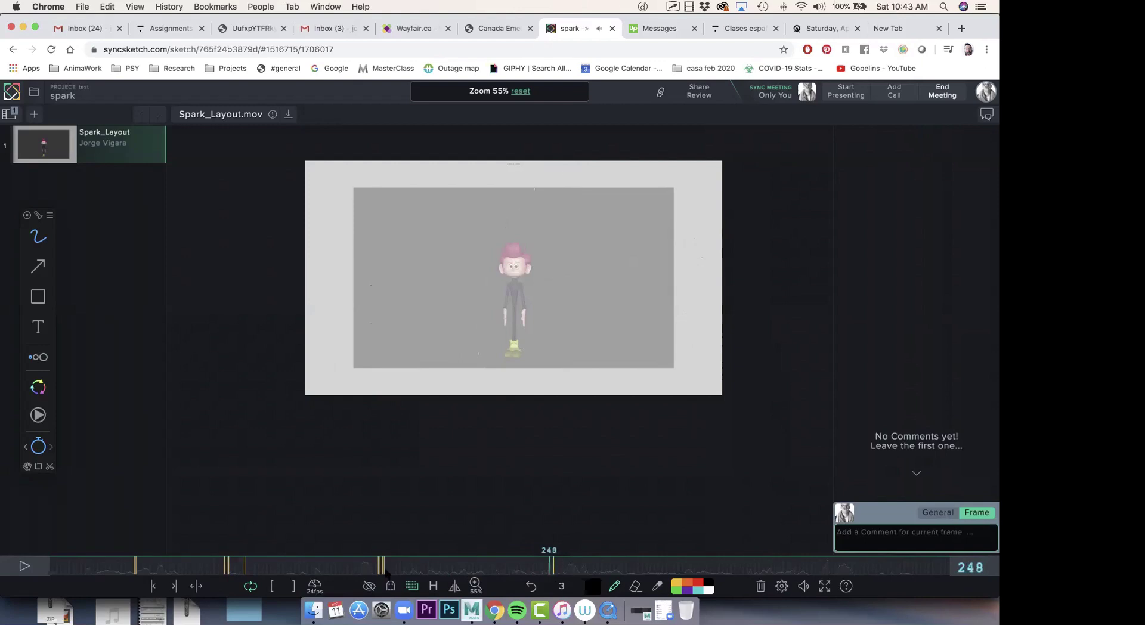
click(384, 568)
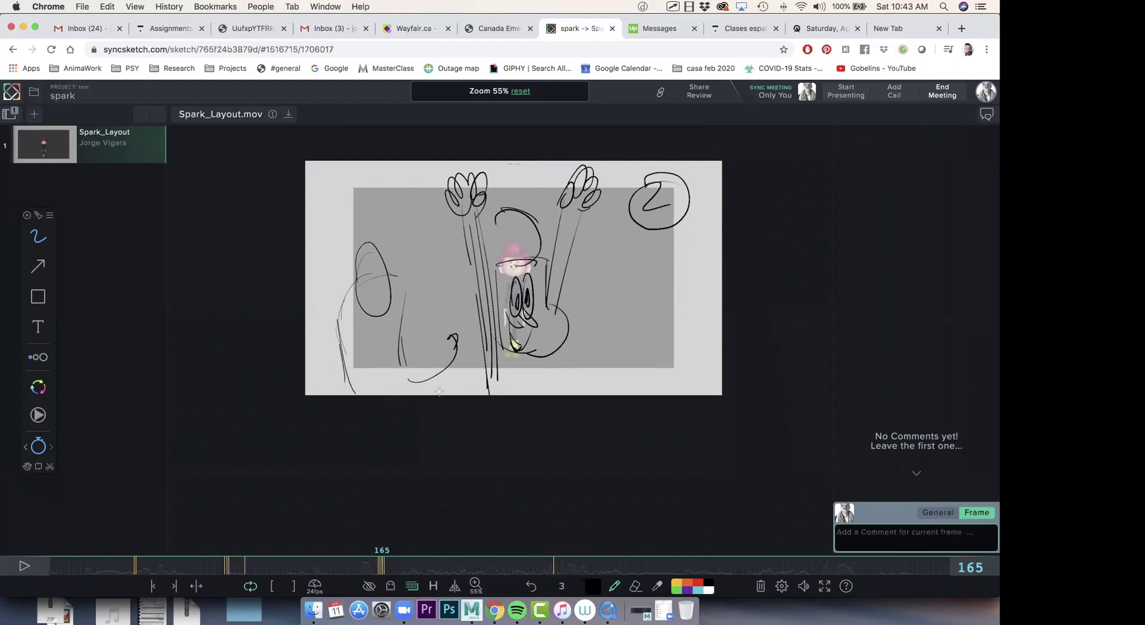
click(245, 566)
drag(245, 569, 224, 571)
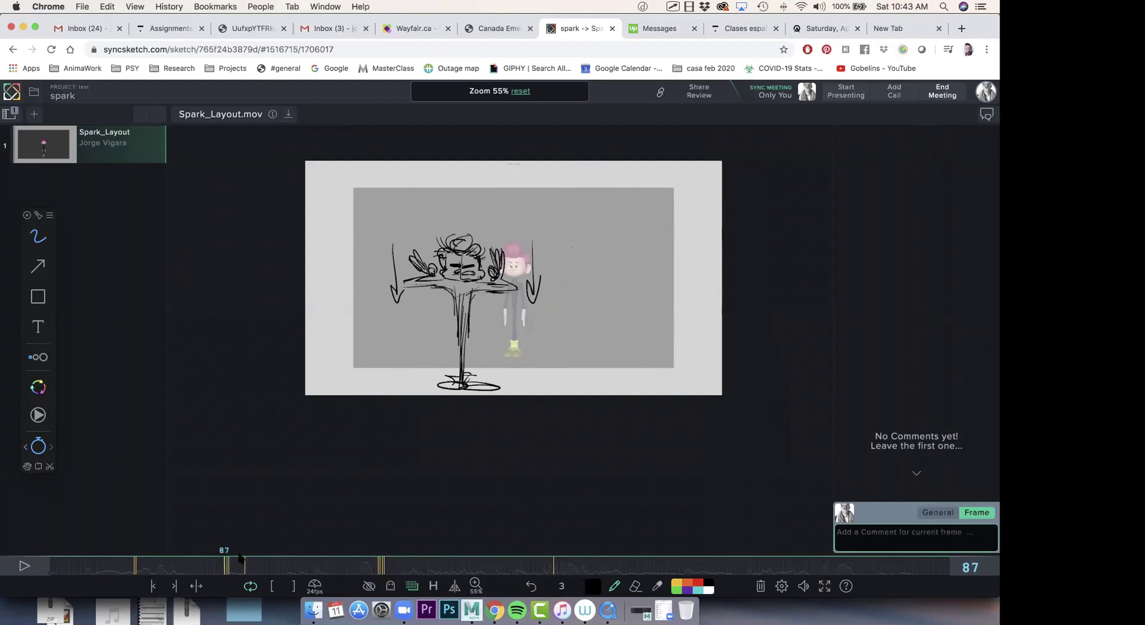
Switch to the Spark layout scene in Maya
click(471, 607)
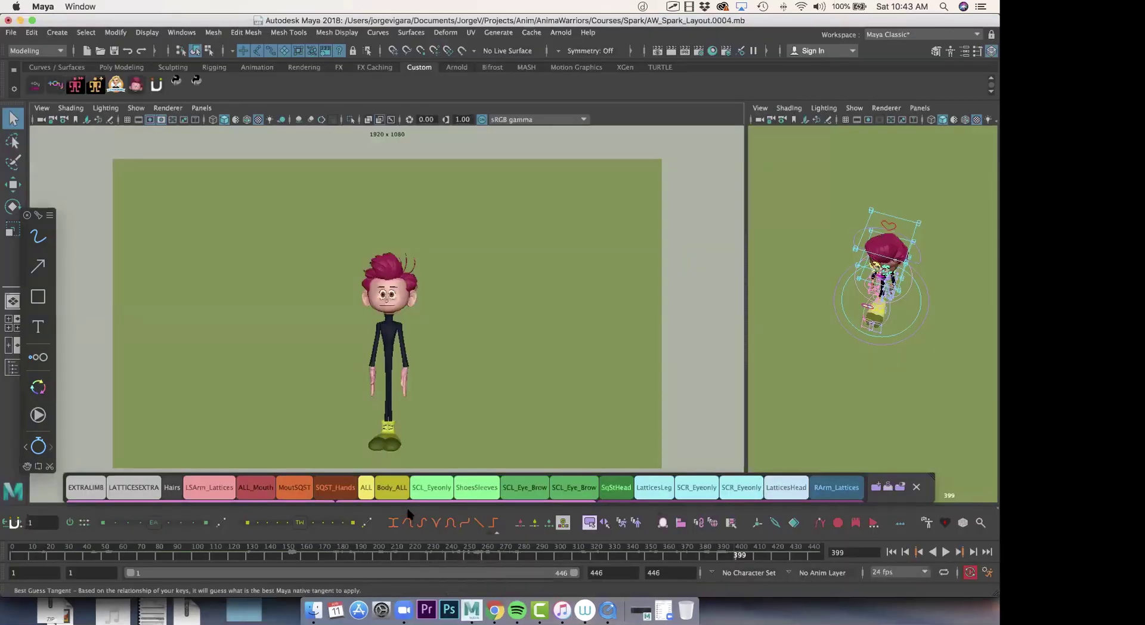